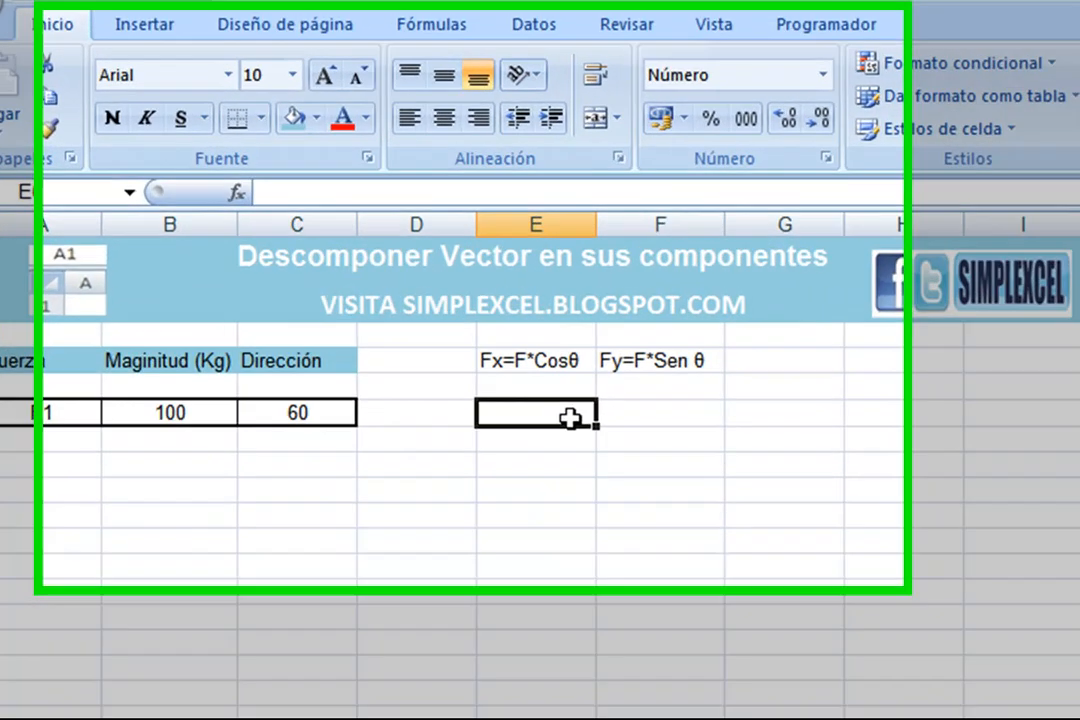
Enter the formula =B6*COS(RADIANES(C6)) in cell E6 to compute the Fx component
{"action": "type", "text": "="}
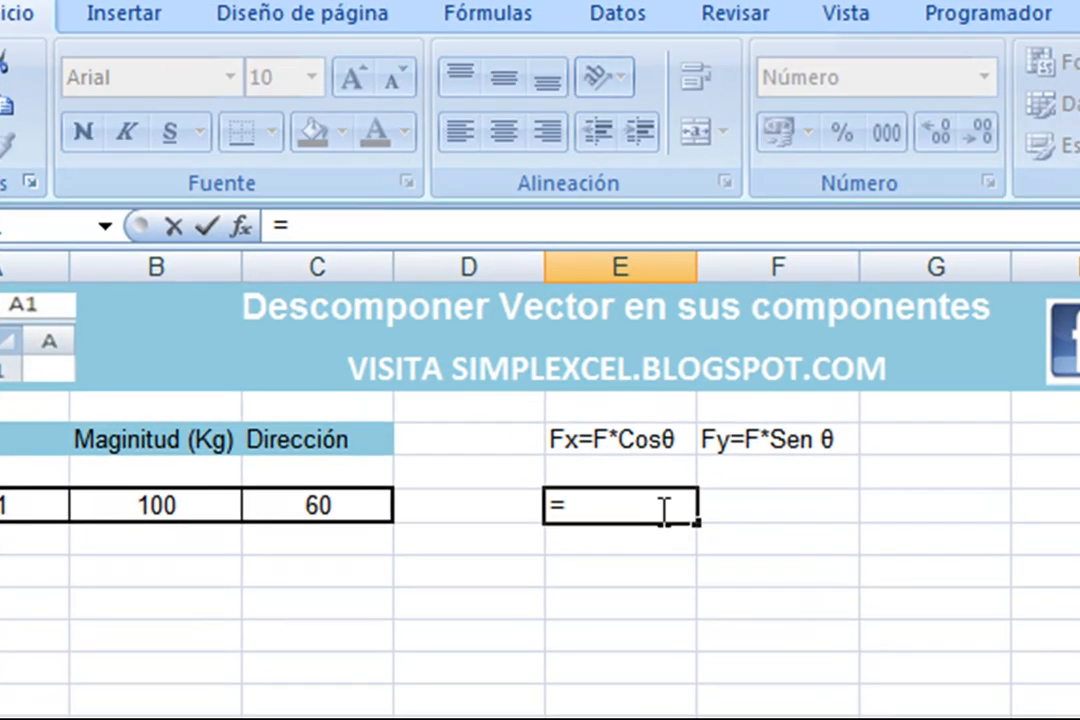
{"action": "type", "text": "b"}
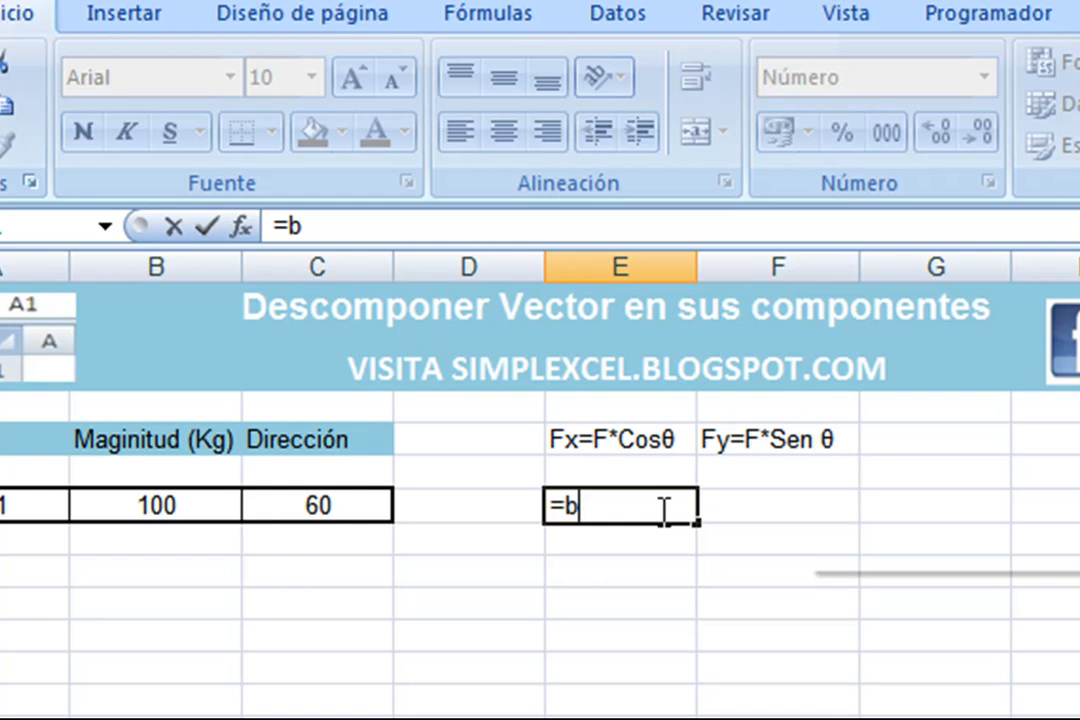
{"action": "type", "text": "6*"}
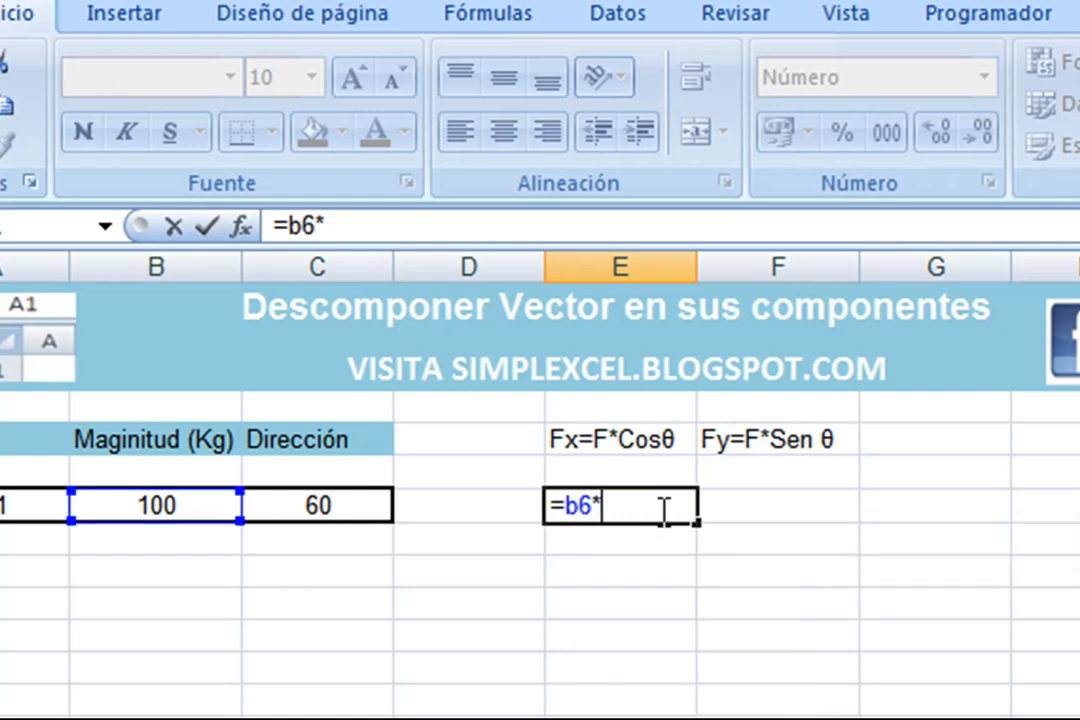
{"action": "type", "text": "cos"}
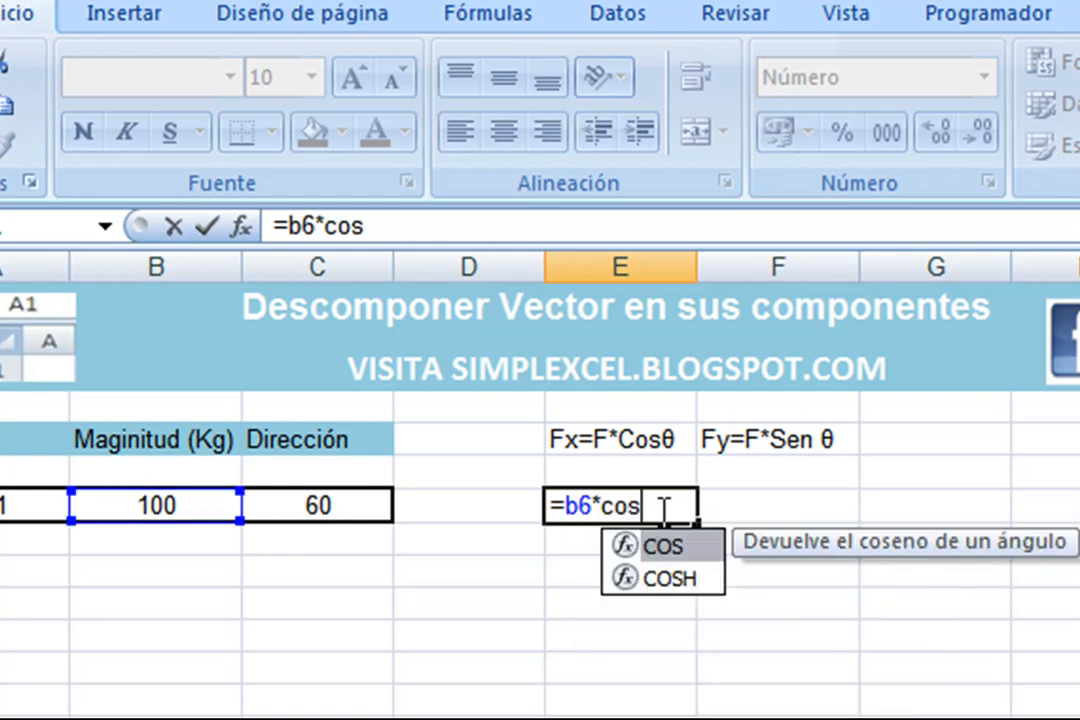
{"action": "type", "text": "("}
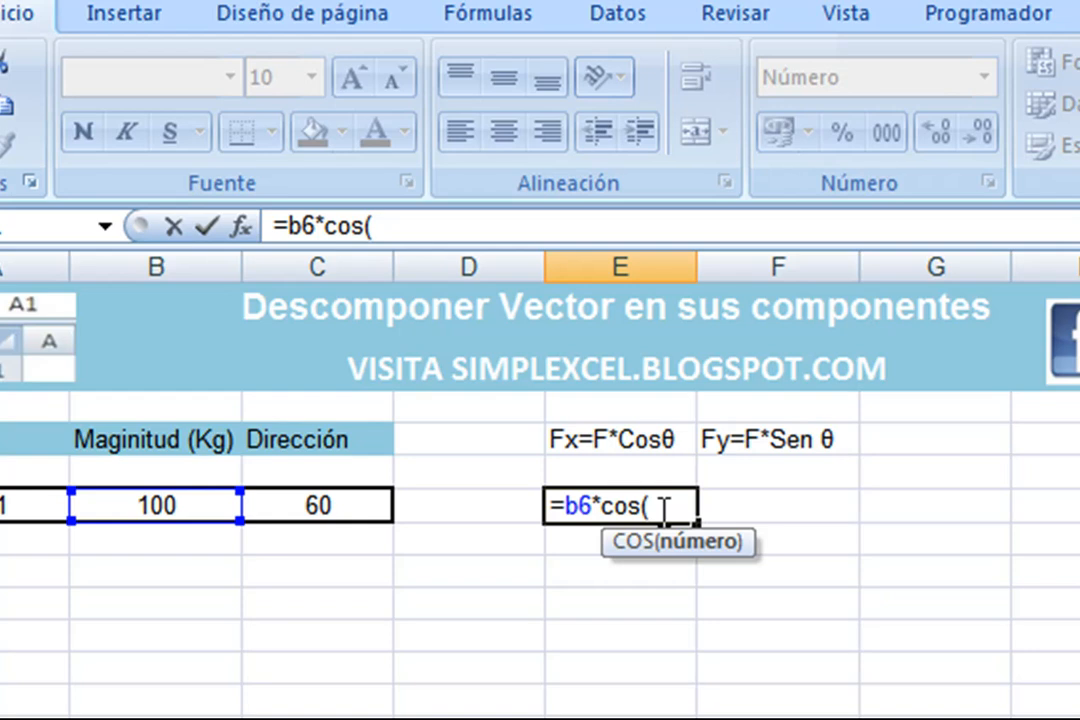
{"action": "type", "text": "radi"}
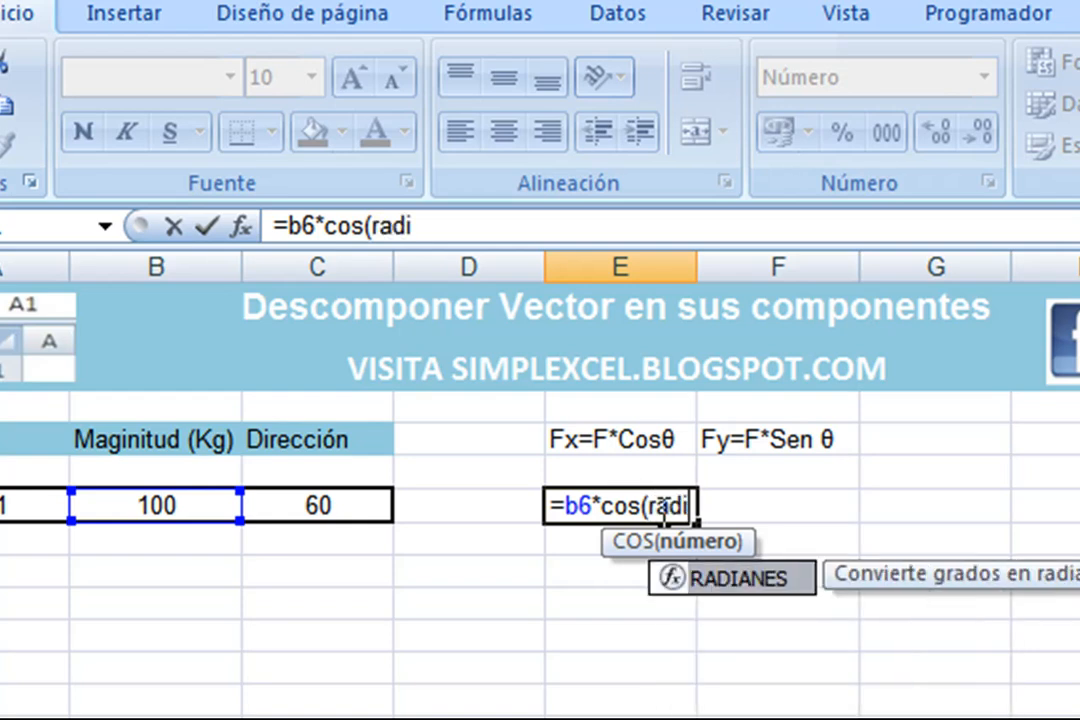
{"action": "type", "text": "anes("}
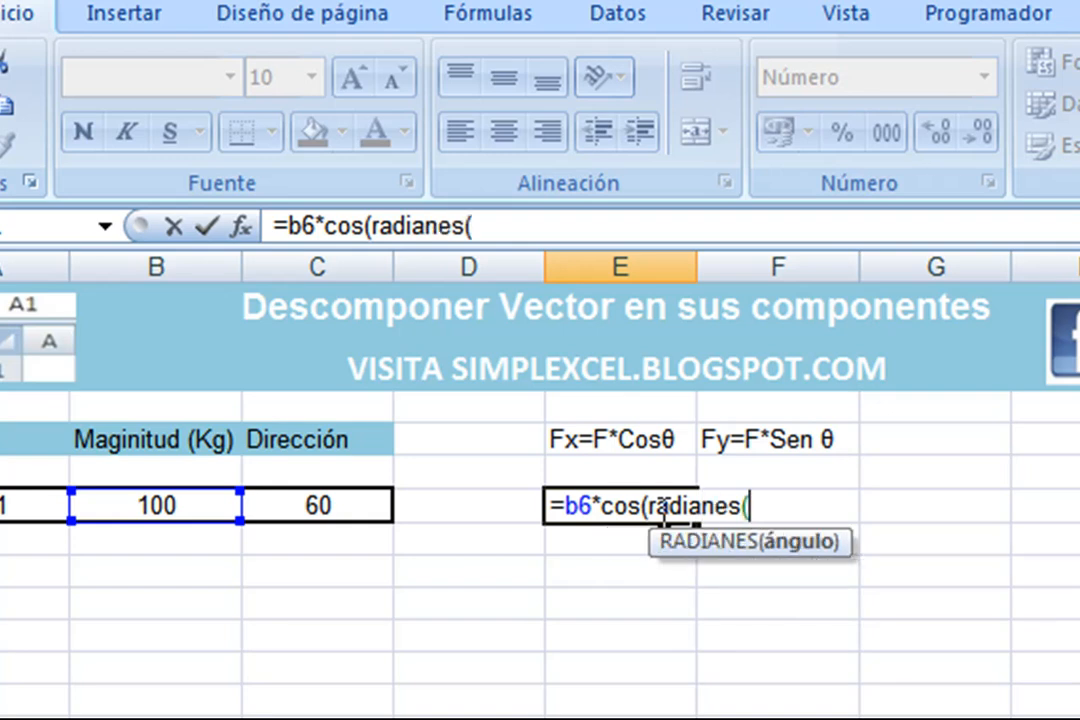
{"action": "left_click", "coordinate": [290, 507]}
{"action": "type", "text": "))"}
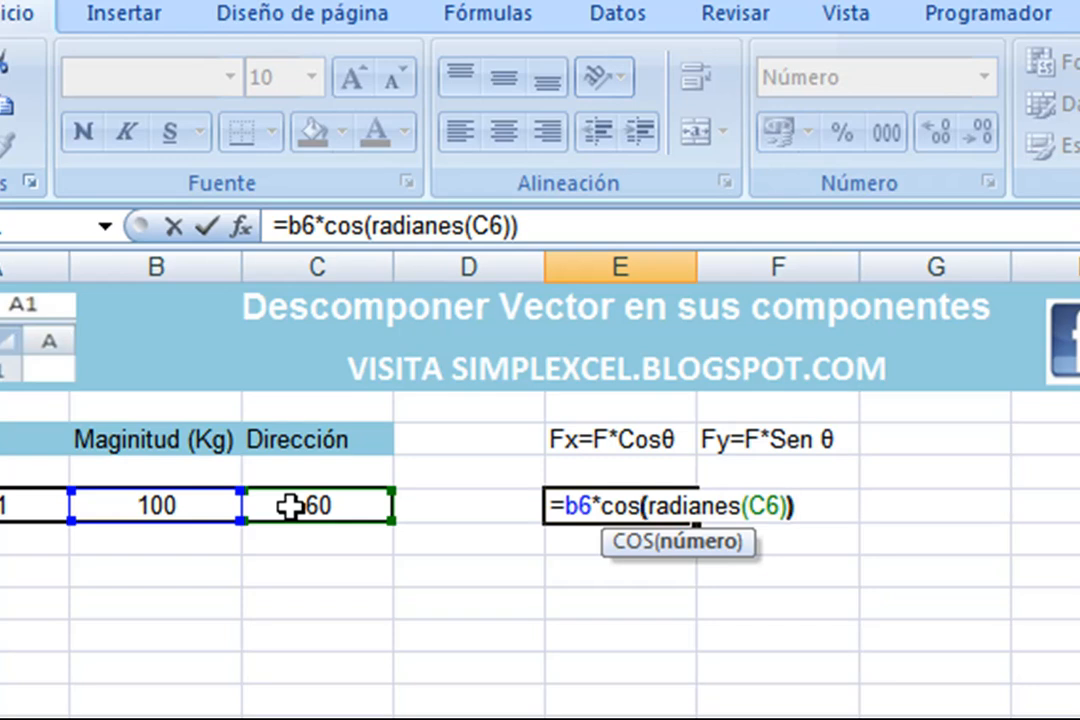
{"action": "key", "text": "Return"}
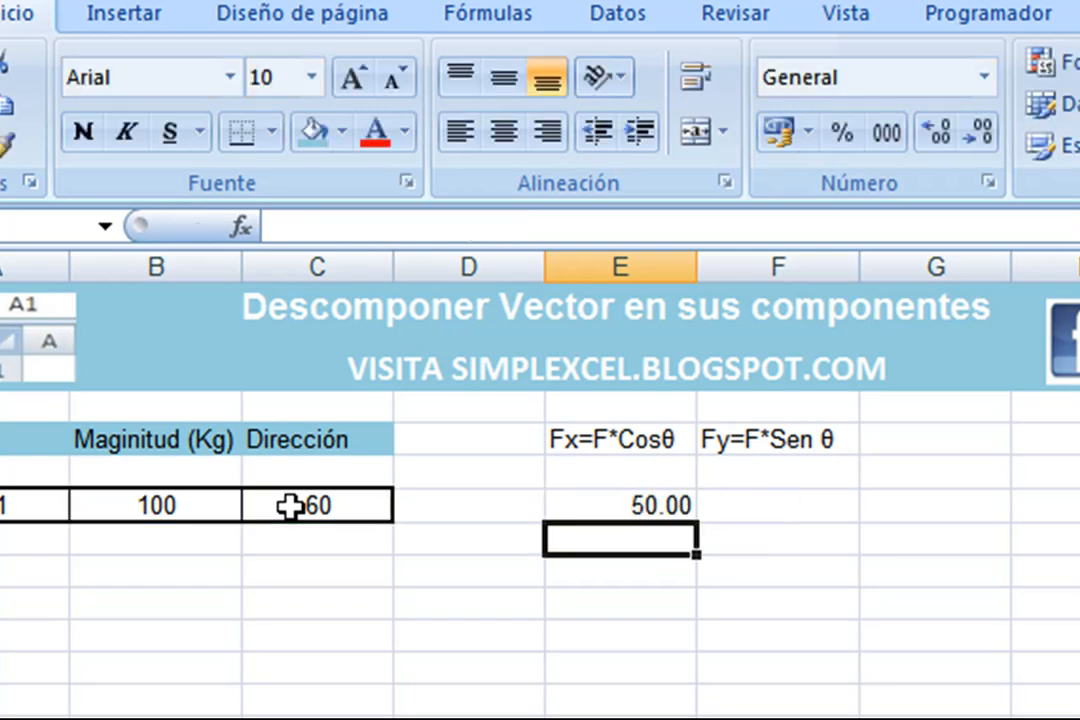
Enter the formula =B6*SENO(RADIANES(C6)) in cell F6 to compute the Fy component
{"action": "key", "text": "Up"}
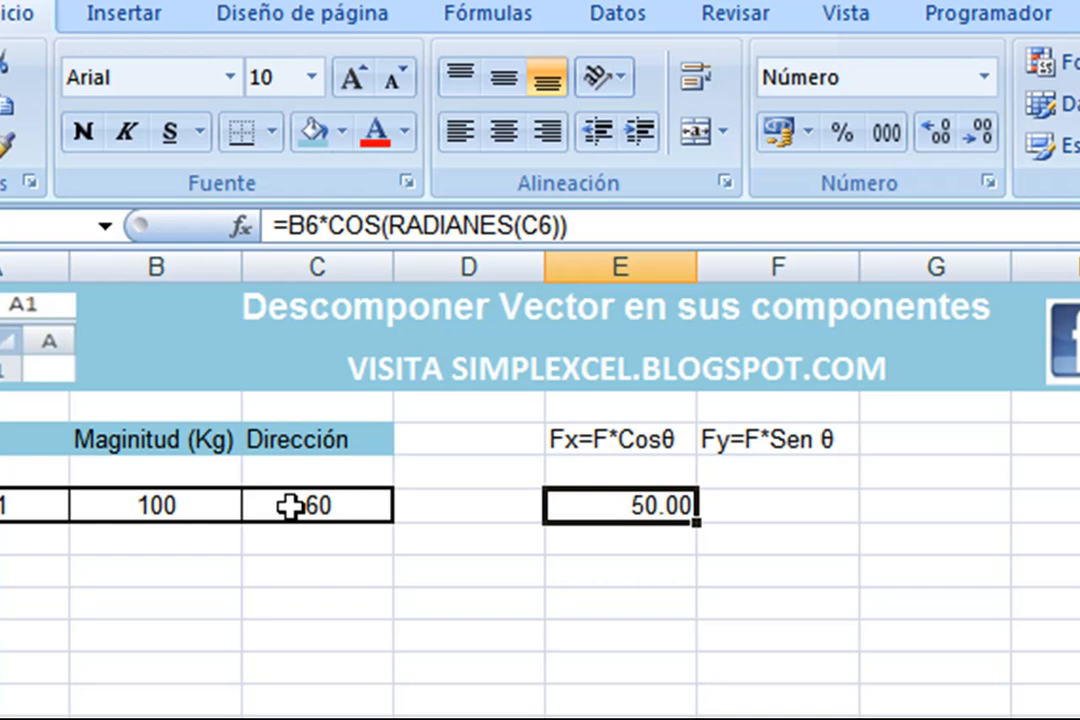
{"action": "key", "text": "Right"}
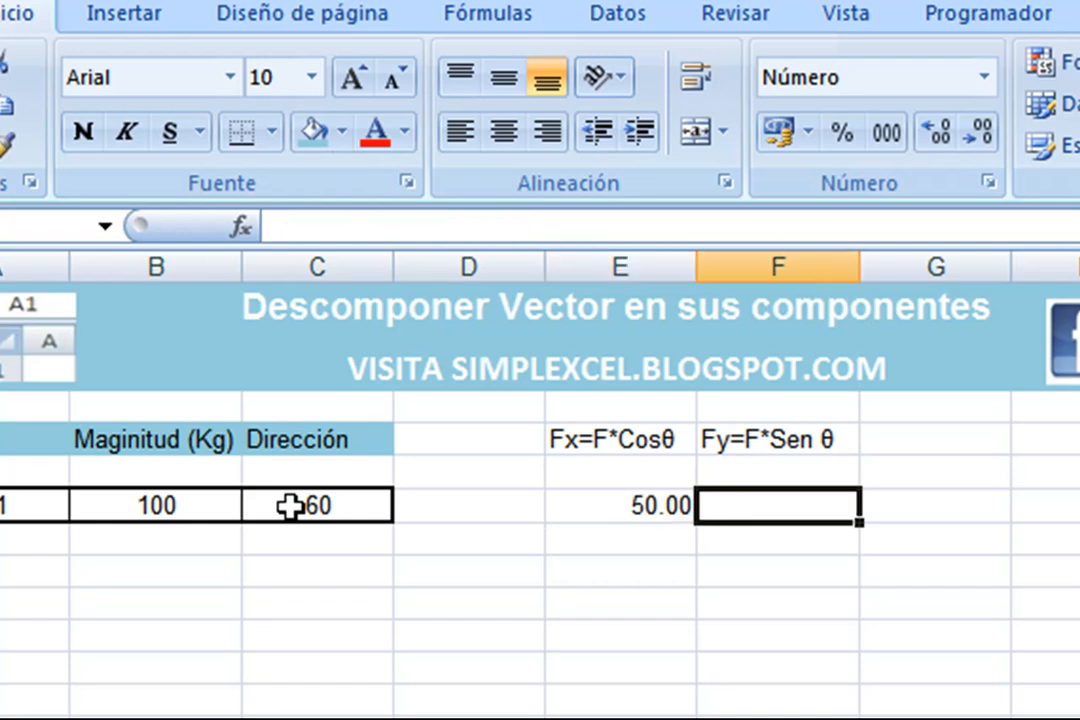
{"action": "type", "text": "="}
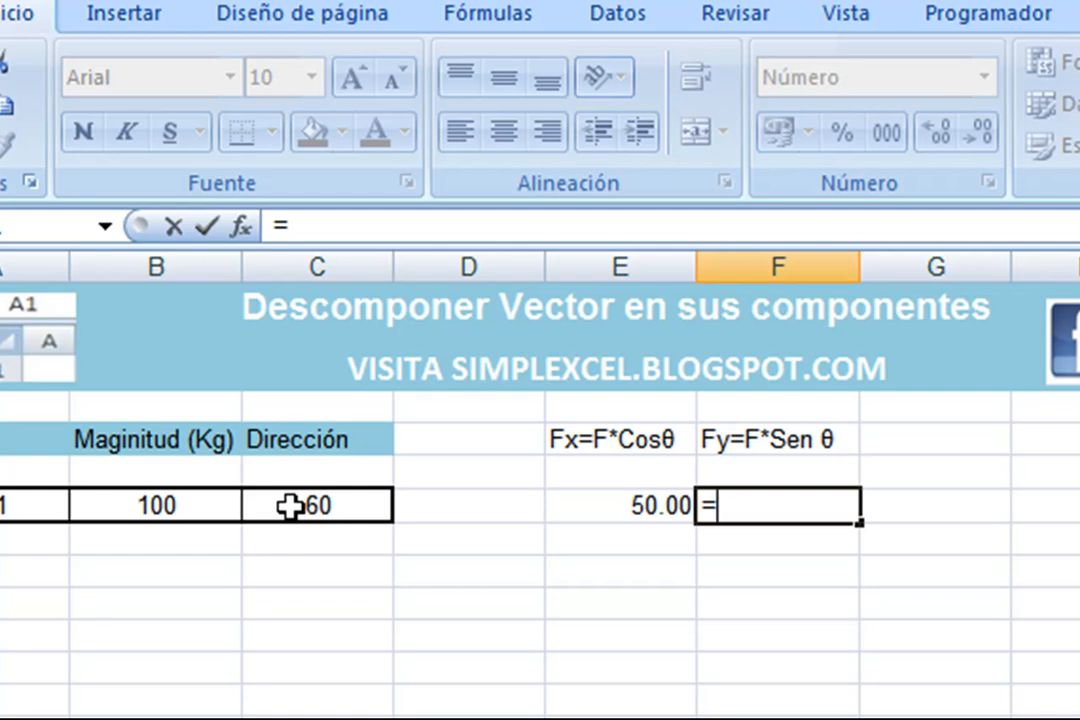
{"action": "type", "text": "b6*"}
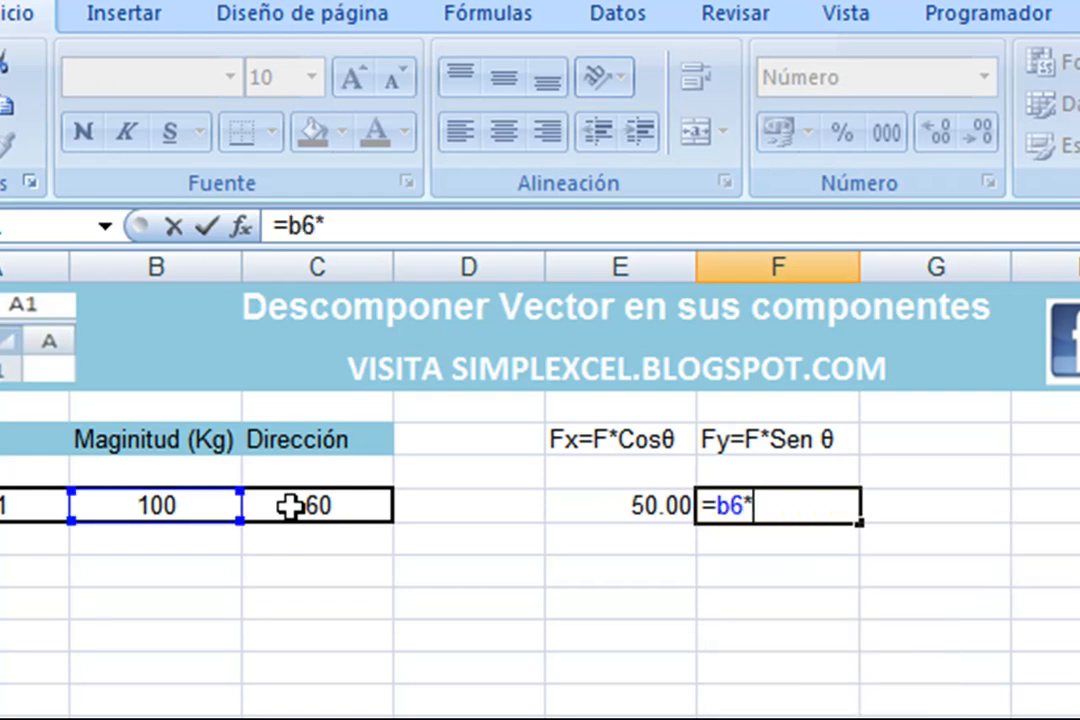
{"action": "type", "text": "Seno("}
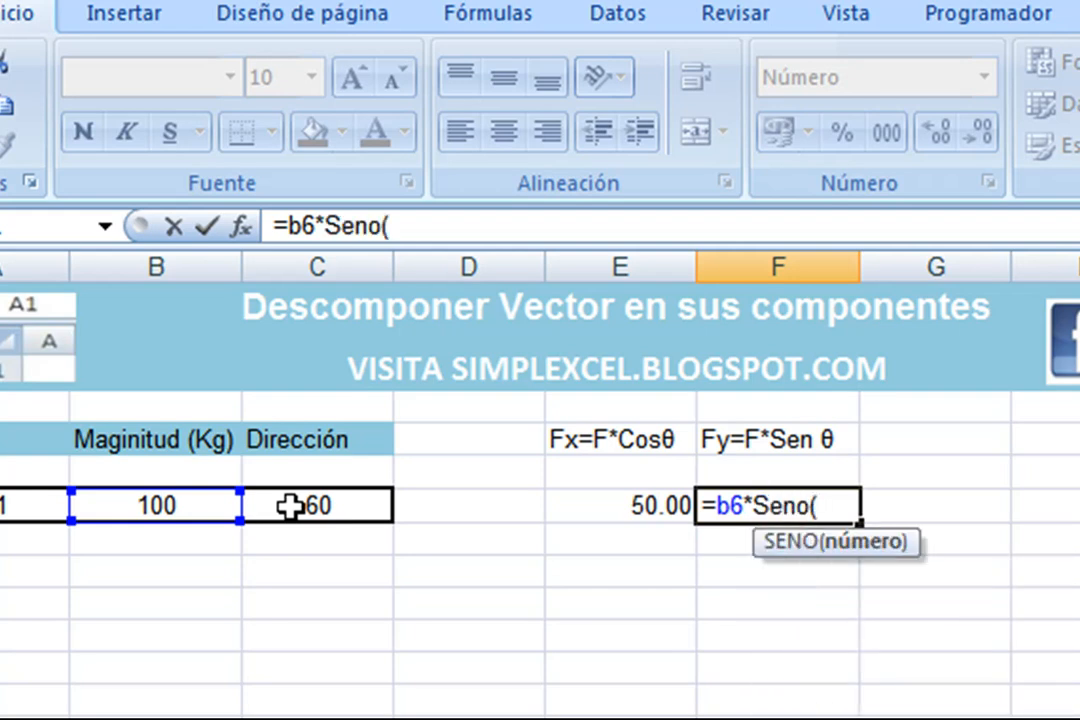
{"action": "type", "text": "r"}
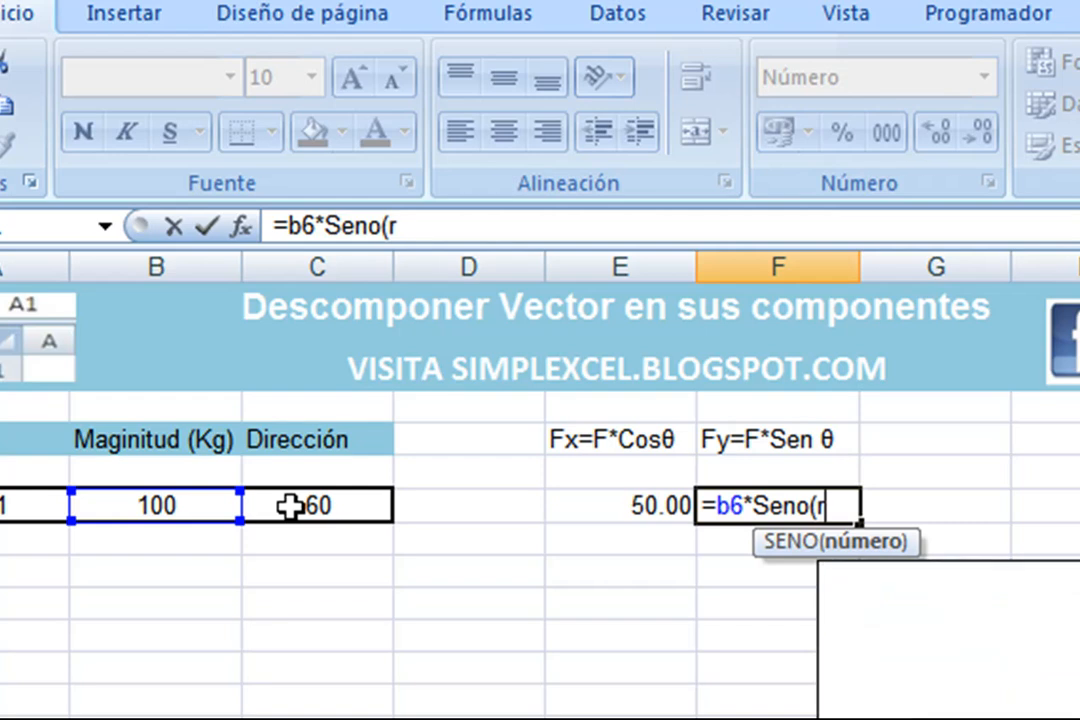
{"action": "type", "text": "adianes("}
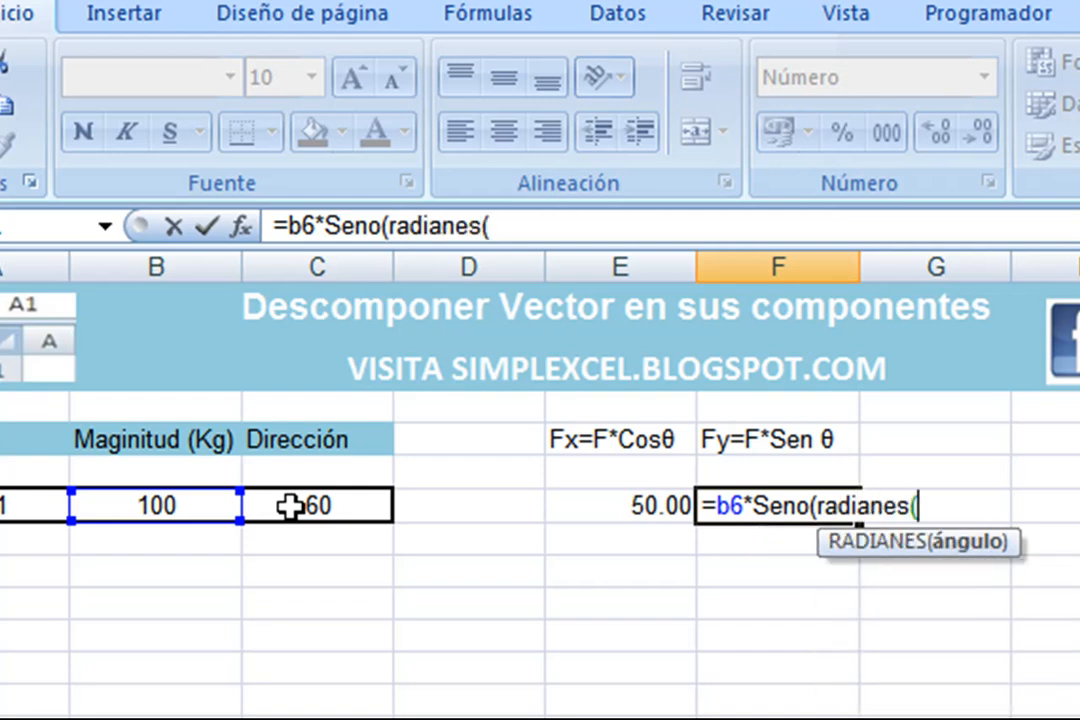
{"action": "type", "text": "c6)"}
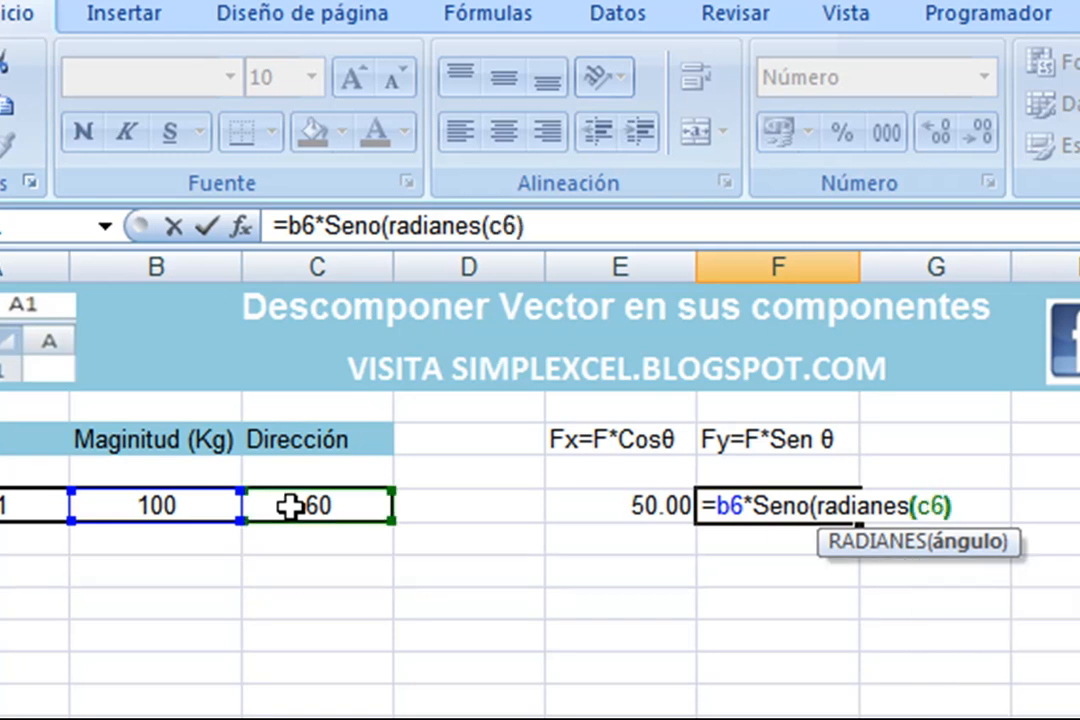
{"action": "type", "text": ")"}
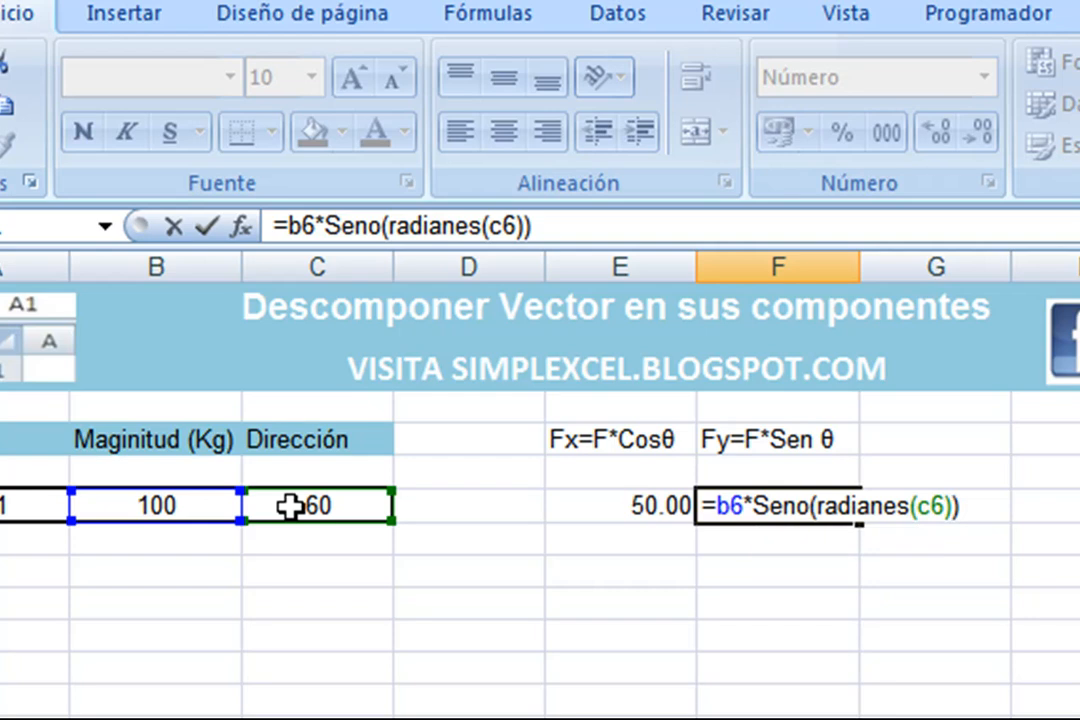
{"action": "key", "text": "Return"}
Set the direction of force F1 in cell C6 to 10 and go to the Fx result
{"action": "key", "text": "Up"}
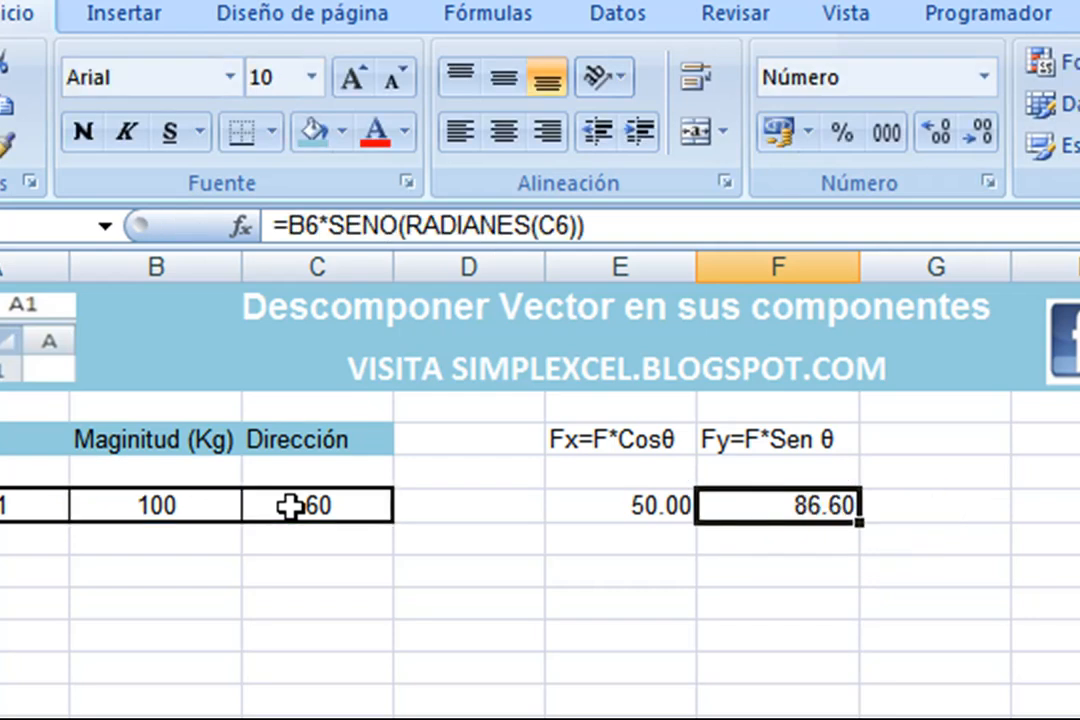
{"action": "key", "text": "Left"}
{"action": "key", "text": "Left"}
{"action": "key", "text": "Left"}
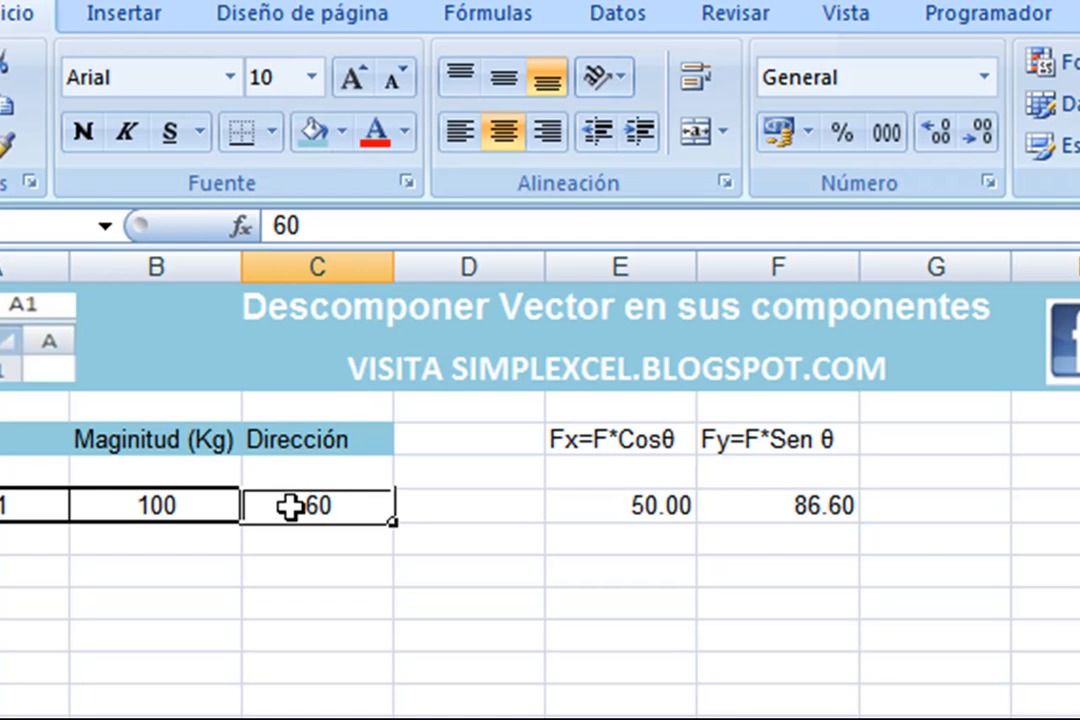
{"action": "type", "text": "10"}
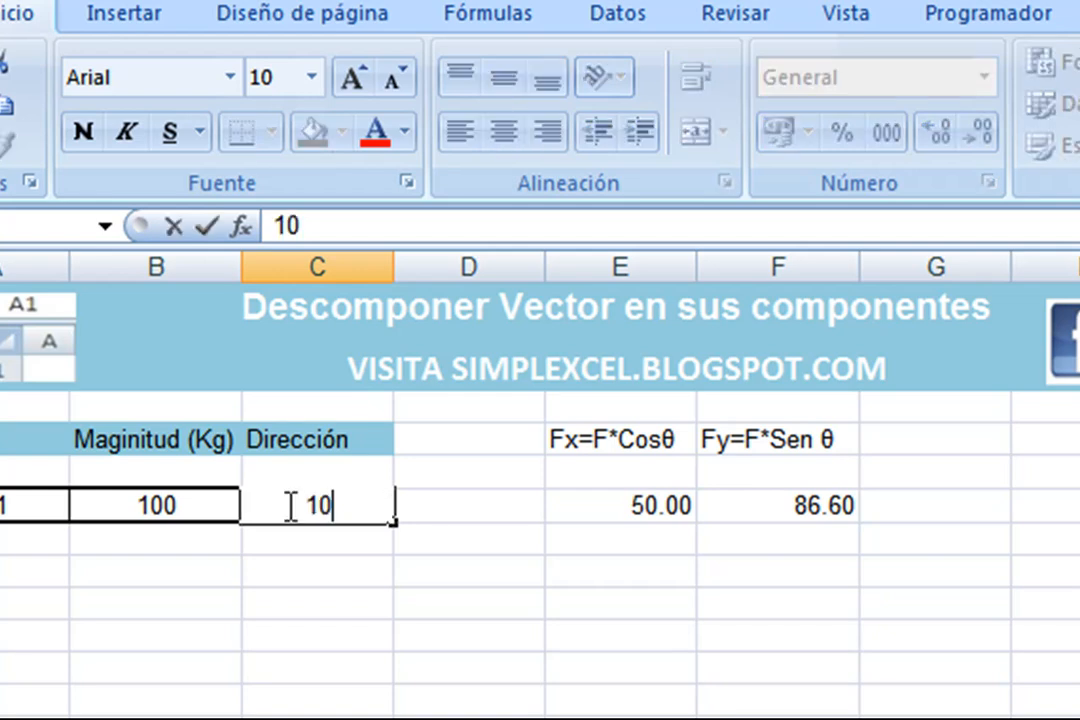
{"action": "key", "text": "Return"}
{"action": "key", "text": "Up"}
{"action": "key", "text": "Right"}
{"action": "key", "text": "Right"}
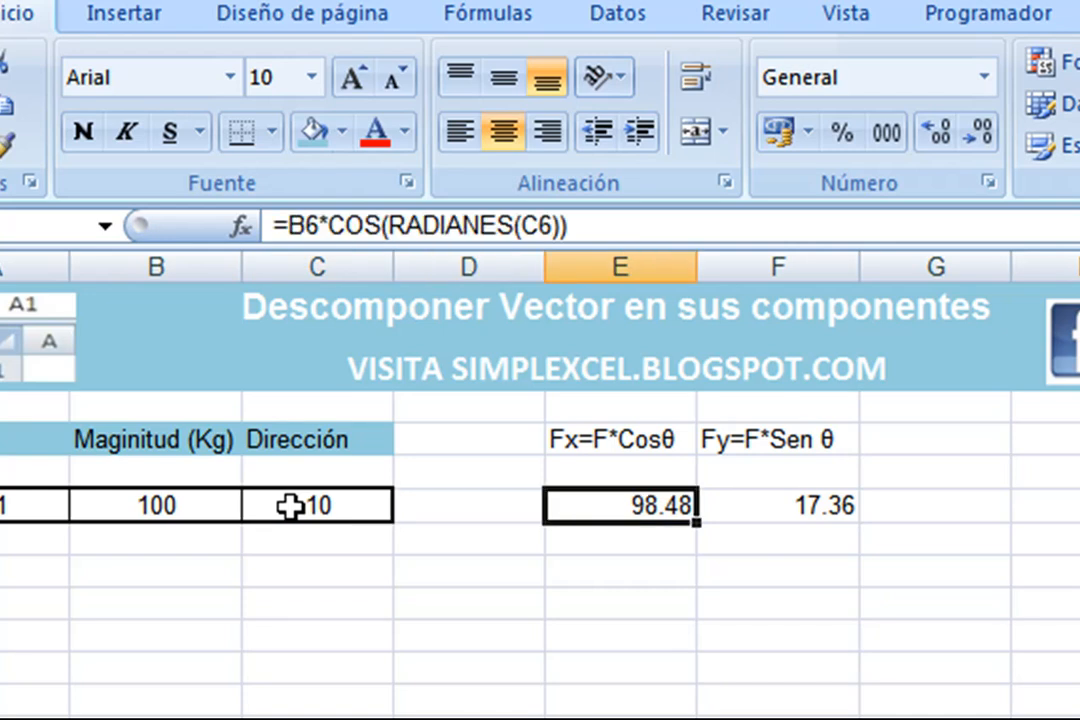
Compare the computed Fx and Fy components of force F1 in cells E6 and F6
{"action": "key", "text": "Right"}
{"action": "key", "text": "Left"}
{"action": "key", "text": "Right"}
{"action": "key", "text": "Left"}
{"action": "key", "text": "Right"}
{"action": "key", "text": "Left"}
{"action": "key", "text": "Right"}
{"action": "key", "text": "Left"}
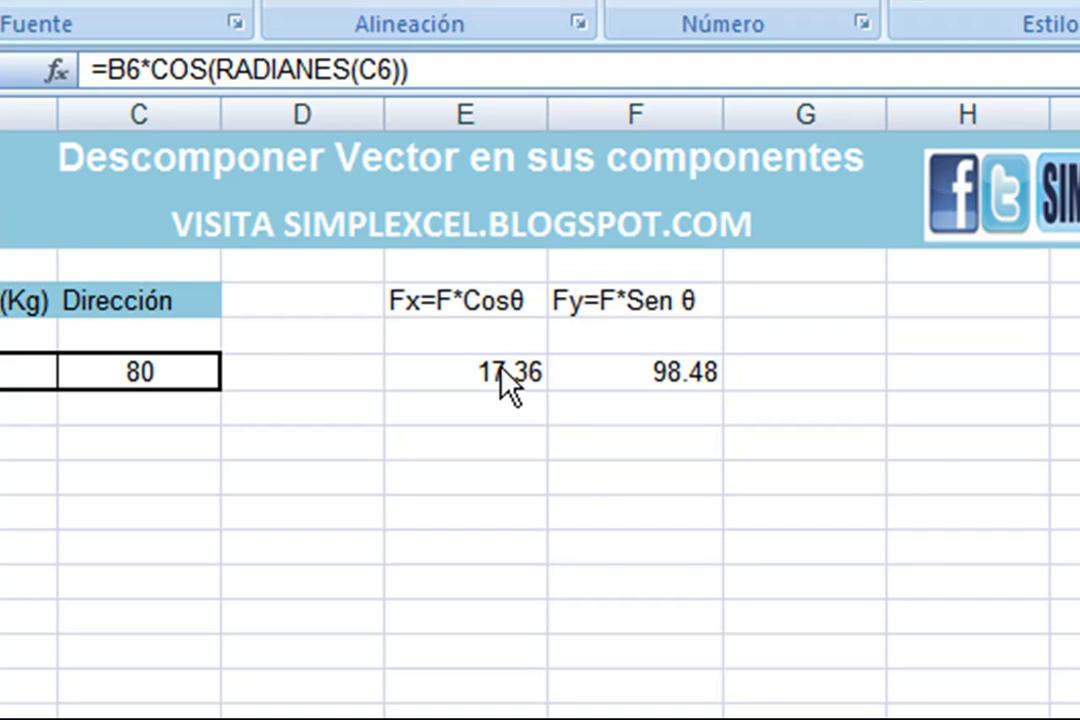
Enter 0 in cells E5 and F5, directly above the Fx and Fy results
{"action": "left_click", "coordinate": [368, 269]}
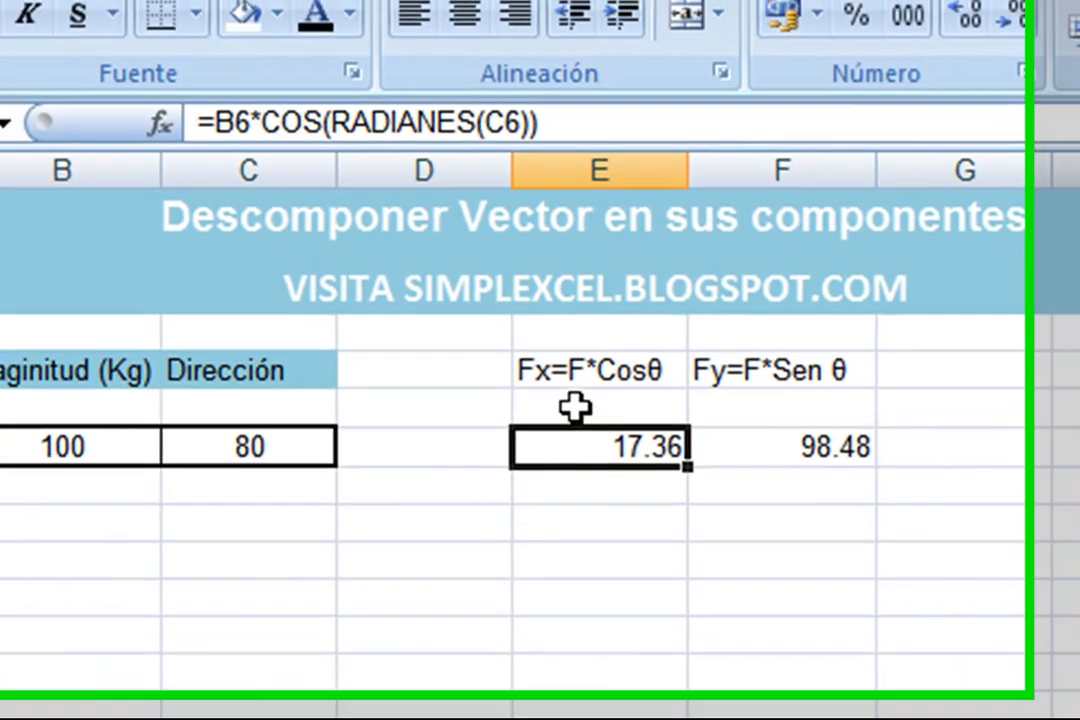
{"action": "left_click", "coordinate": [441, 331]}
{"action": "type", "text": "0"}
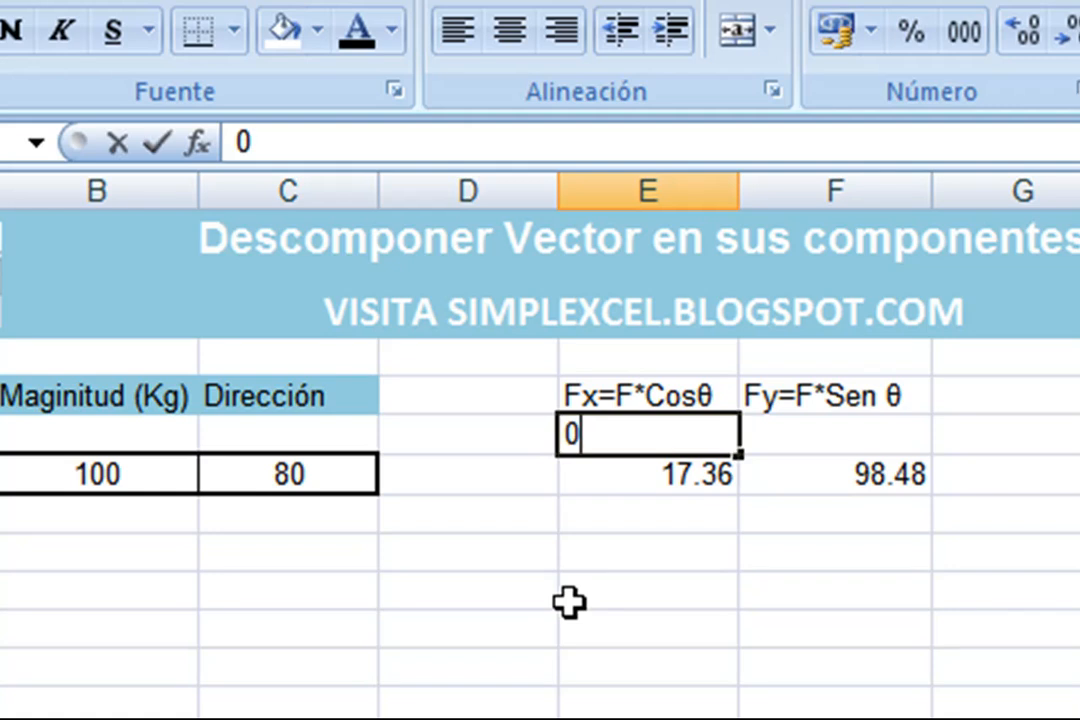
{"action": "key", "text": "Tab"}
{"action": "type", "text": "0"}
{"action": "key", "text": "Return"}
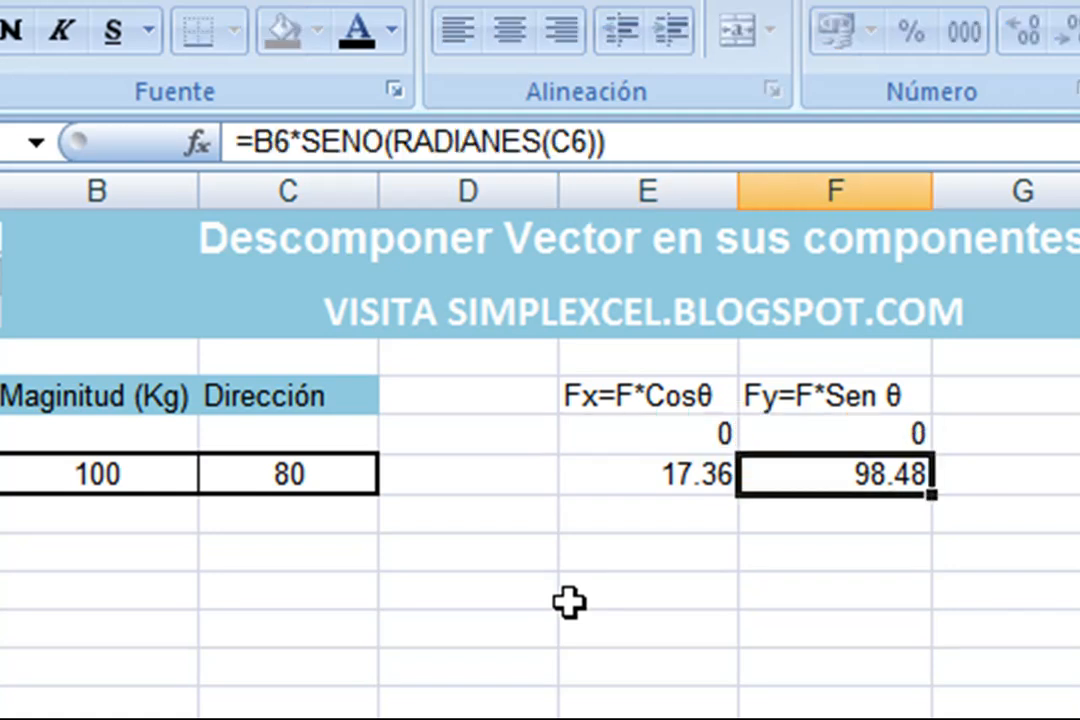
{"action": "key", "text": "Left"}
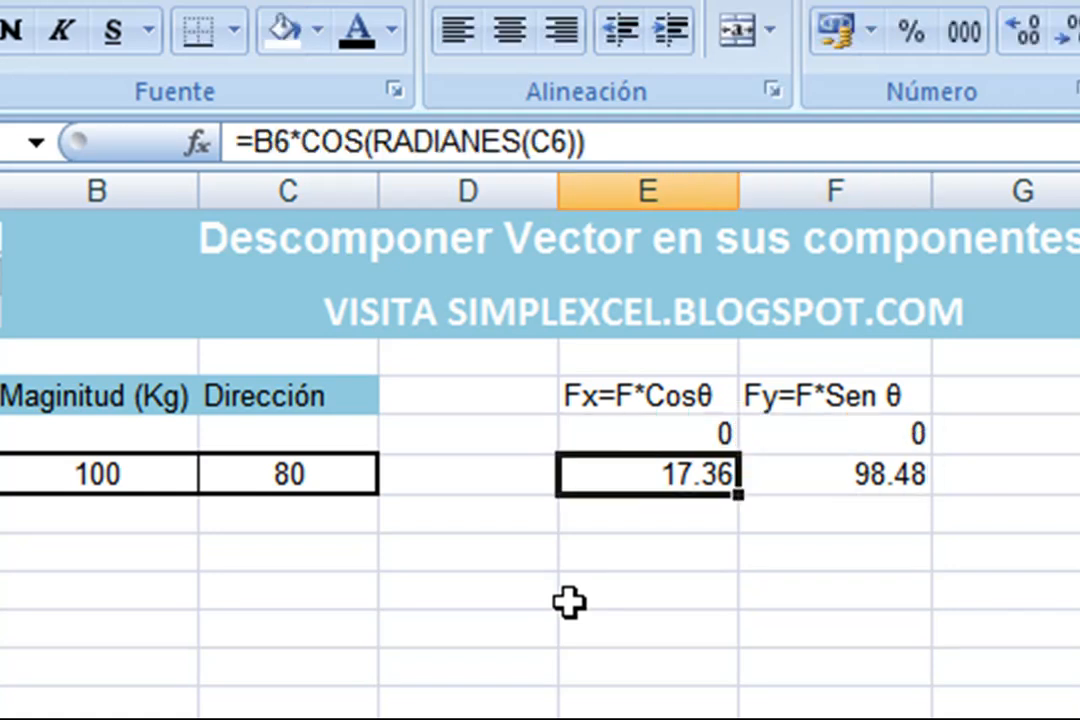
{"action": "key", "text": "Right"}
{"action": "key", "text": "Left"}
{"action": "key", "text": "Right"}
{"action": "key", "text": "Left"}
Insert an empty scatter chart starting from blank cell E8 and move it below the force data, across about rows 8 to 24
{"action": "key", "text": "Down"}
{"action": "key", "text": "Down"}
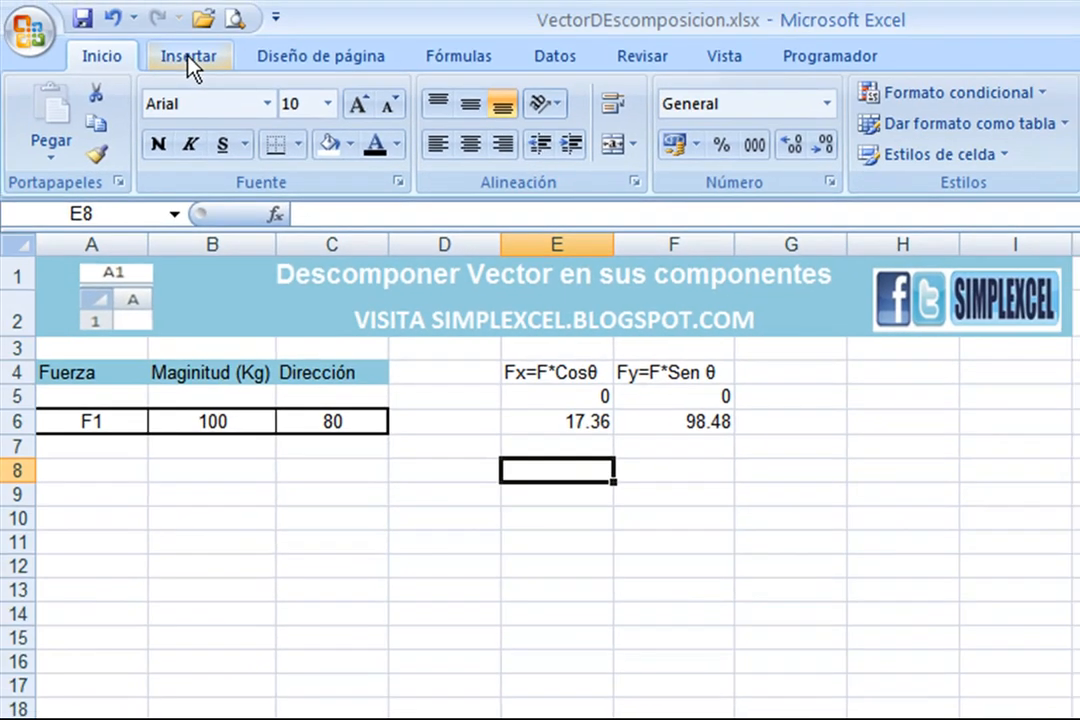
{"action": "left_click", "coordinate": [153, 12]}
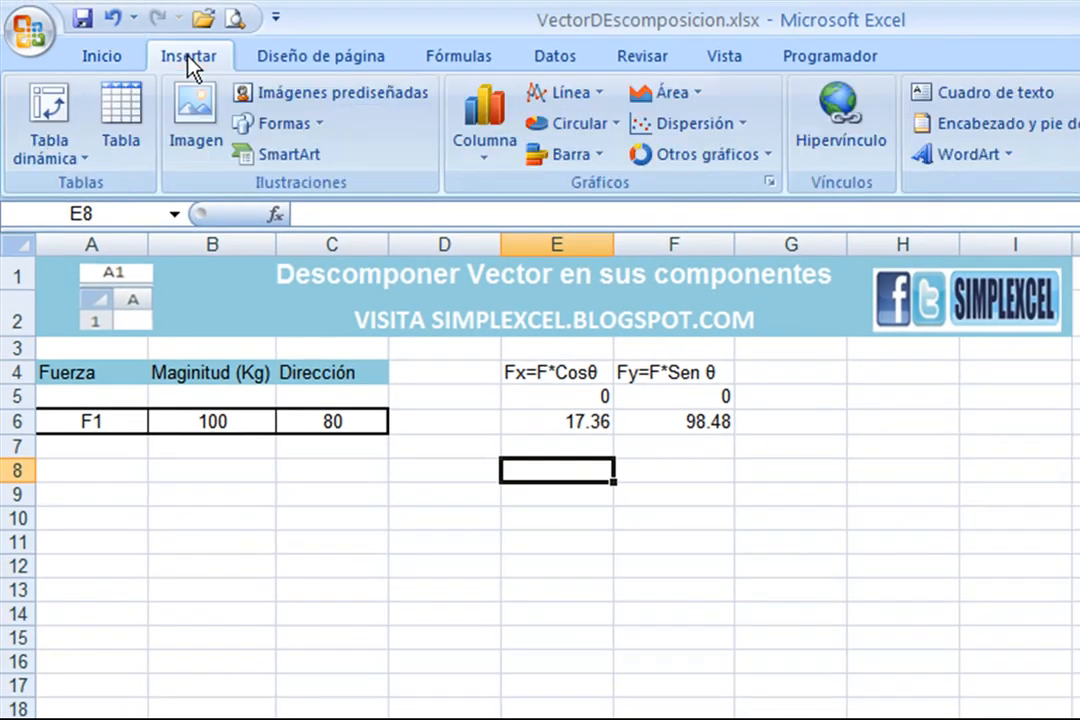
{"action": "left_click", "coordinate": [668, 131]}
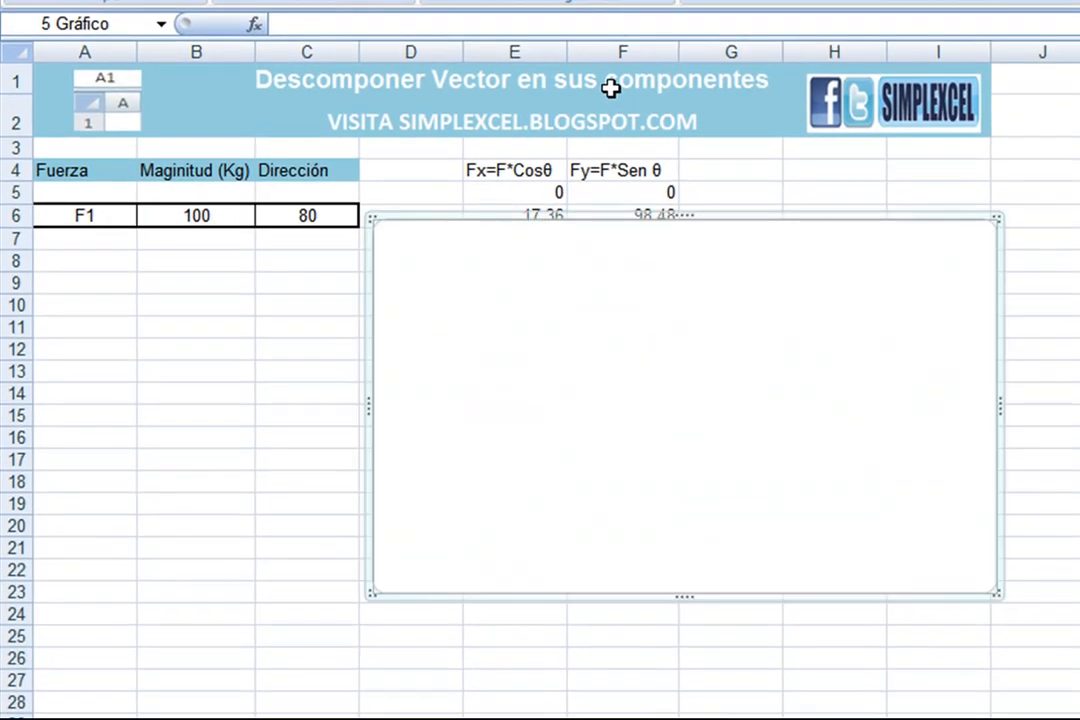
{"action": "left_click_drag", "start_coordinate": [530, 376], "coordinate": [397, 400]}
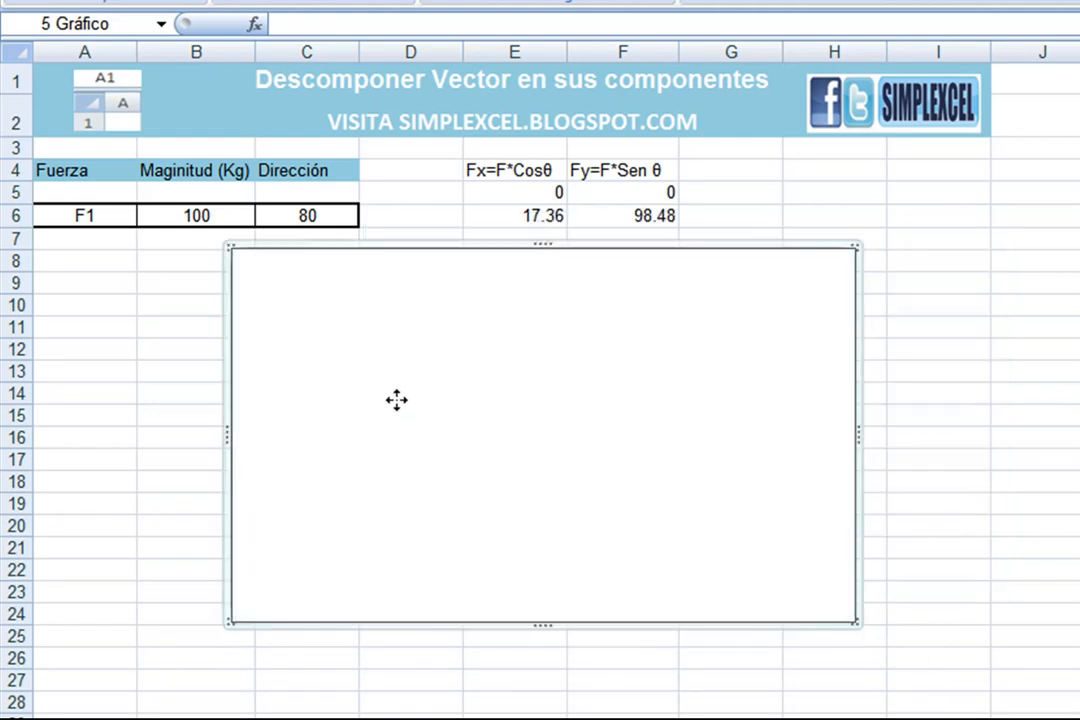
Add a data series to the empty scatter chart and take its name from cell A6
{"action": "right_click", "coordinate": [433, 298]}
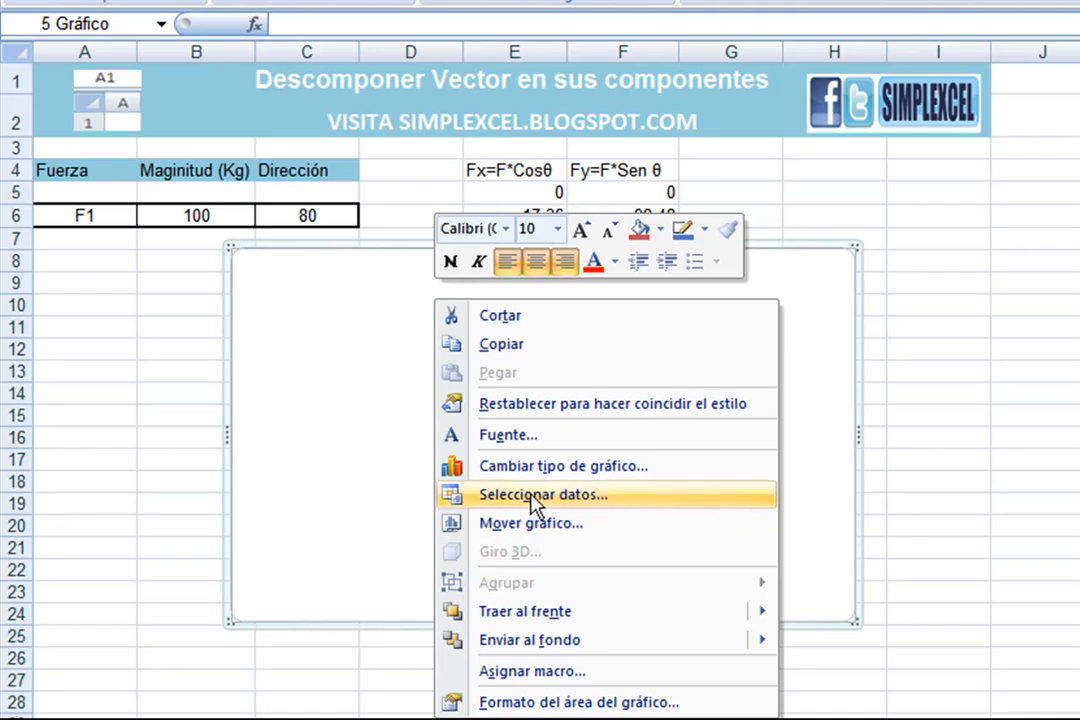
{"action": "left_click", "coordinate": [533, 496]}
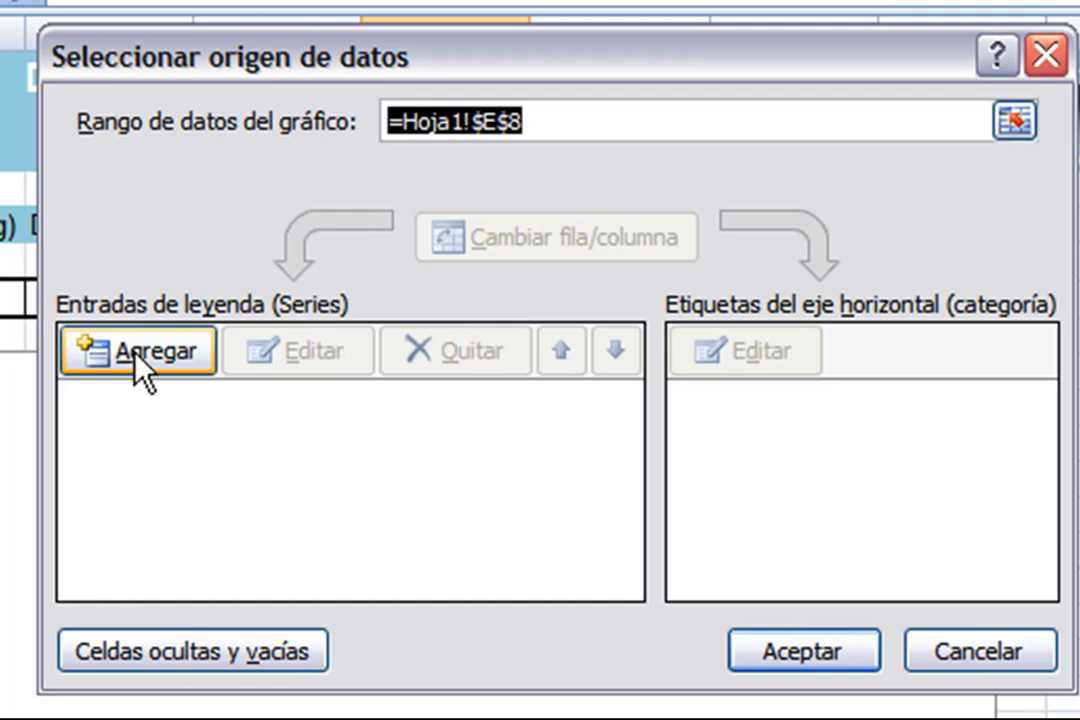
{"action": "left_click", "coordinate": [134, 353]}
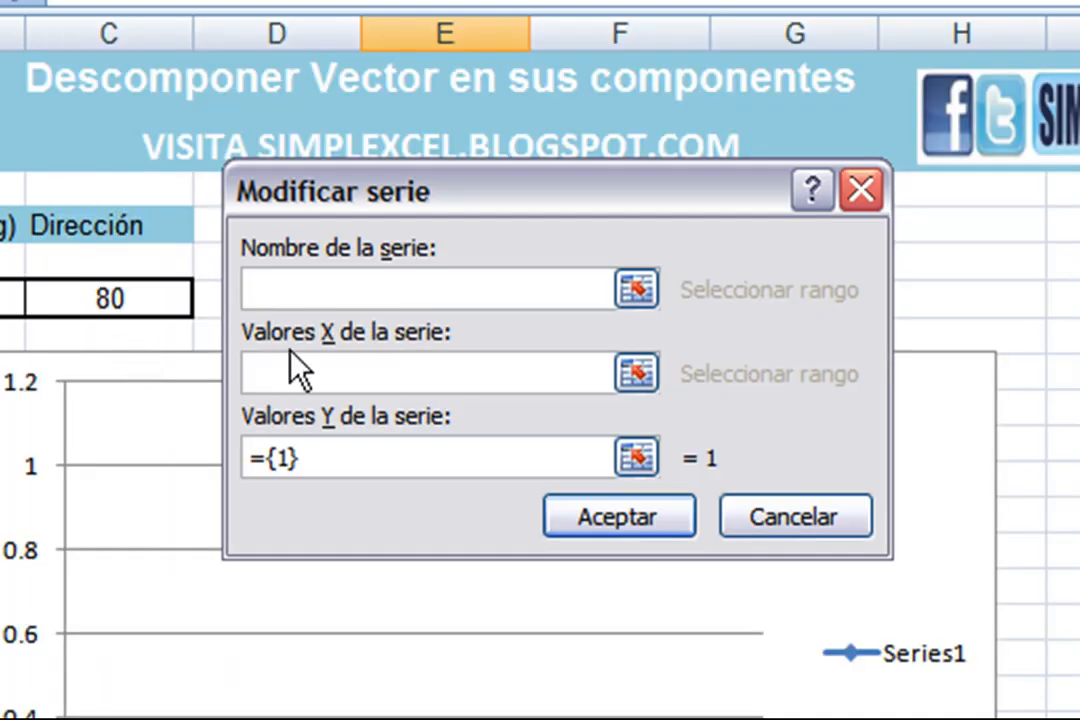
{"action": "left_click_drag", "start_coordinate": [521, 212], "coordinate": [544, 288]}
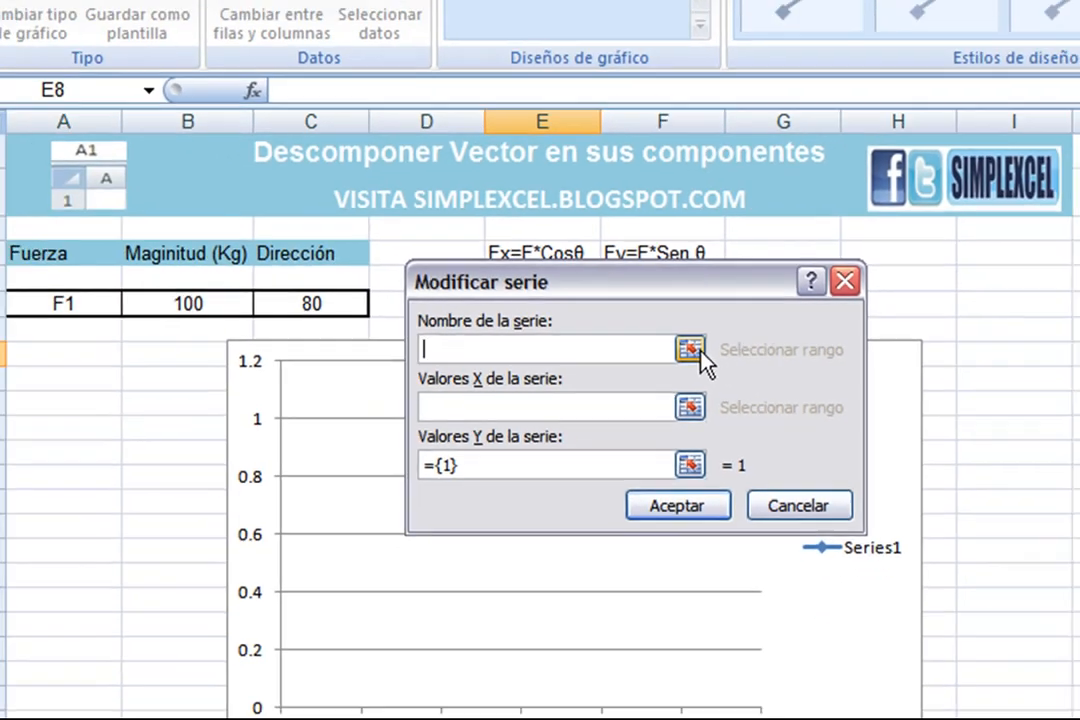
{"action": "left_click", "coordinate": [659, 366]}
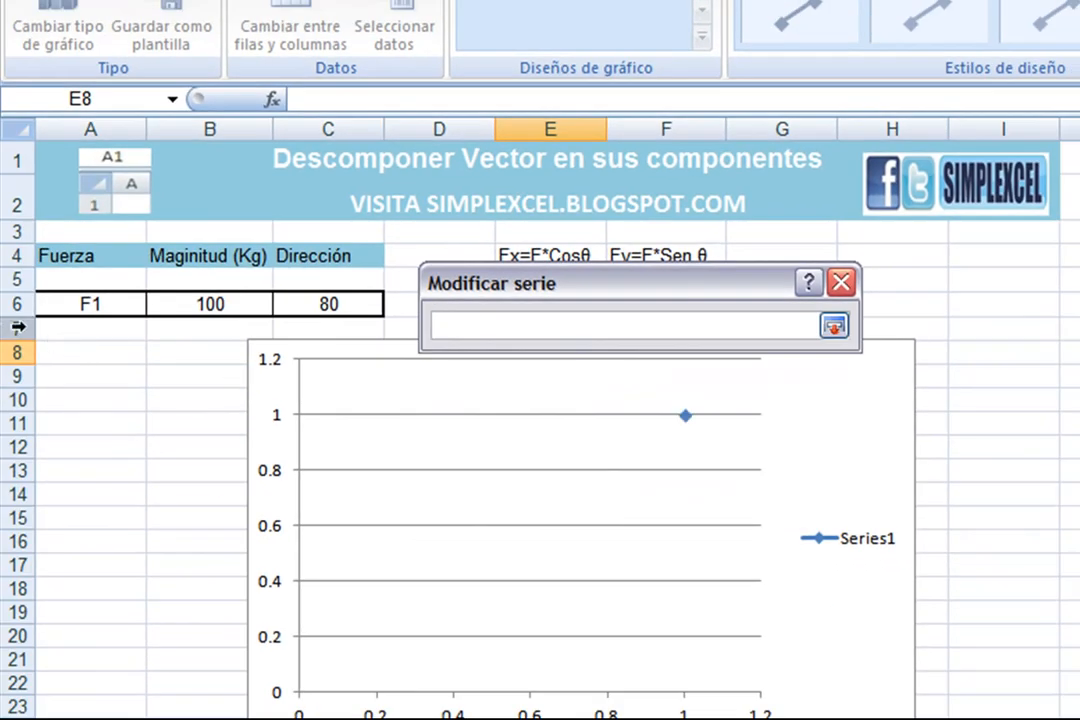
{"action": "left_click", "coordinate": [97, 283]}
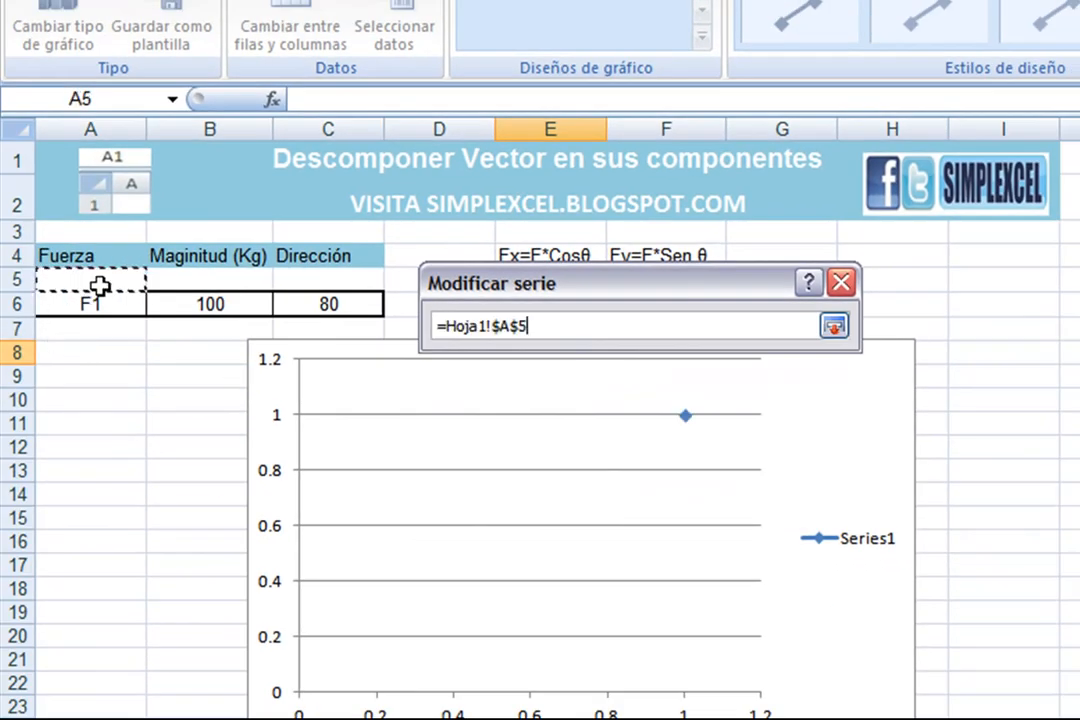
{"action": "left_click", "coordinate": [103, 301]}
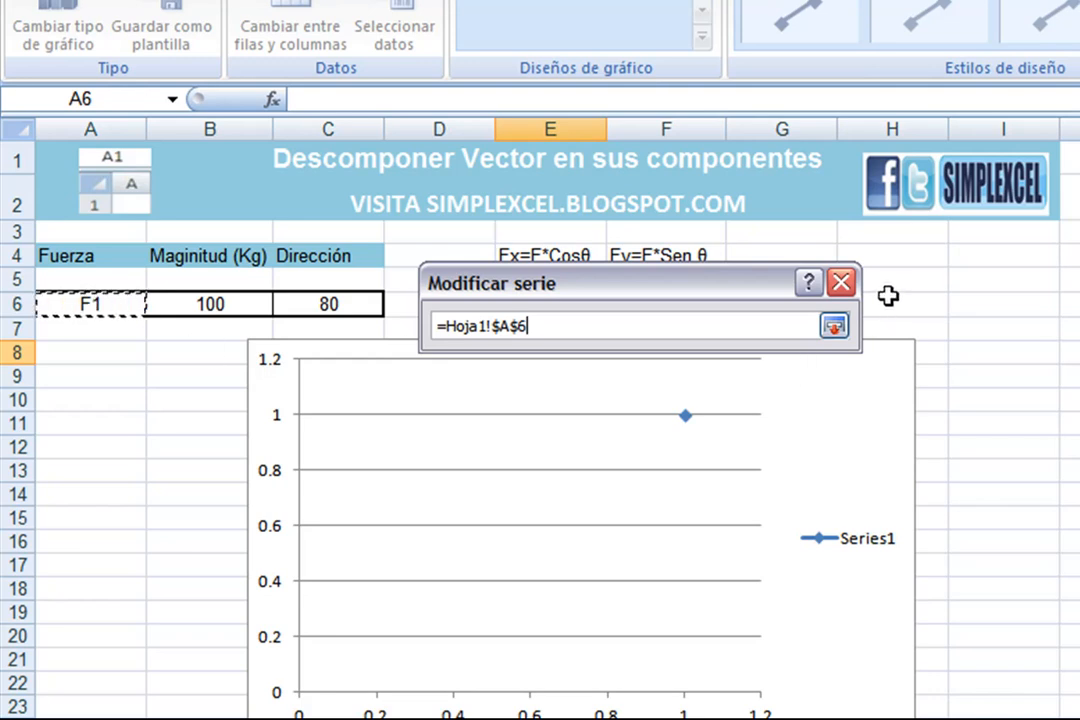
{"action": "left_click", "coordinate": [833, 326]}
Set the series' X values to the Fx range E5:E6
{"action": "left_click_drag", "start_coordinate": [673, 296], "coordinate": [1010, 298]}
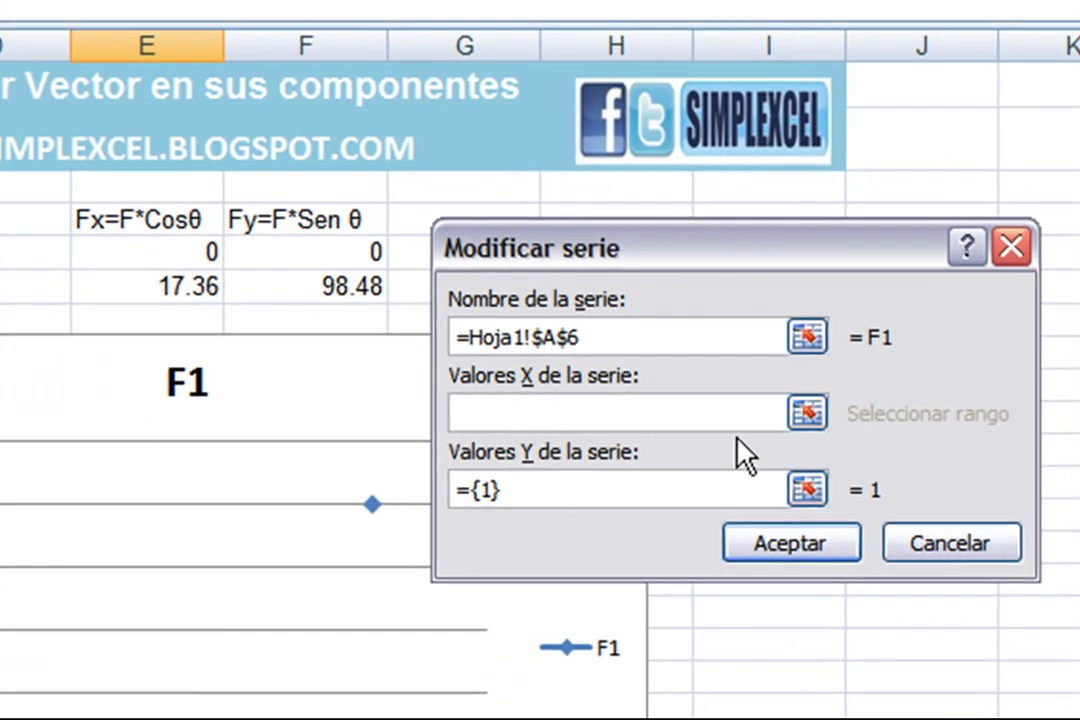
{"action": "left_click", "coordinate": [805, 414]}
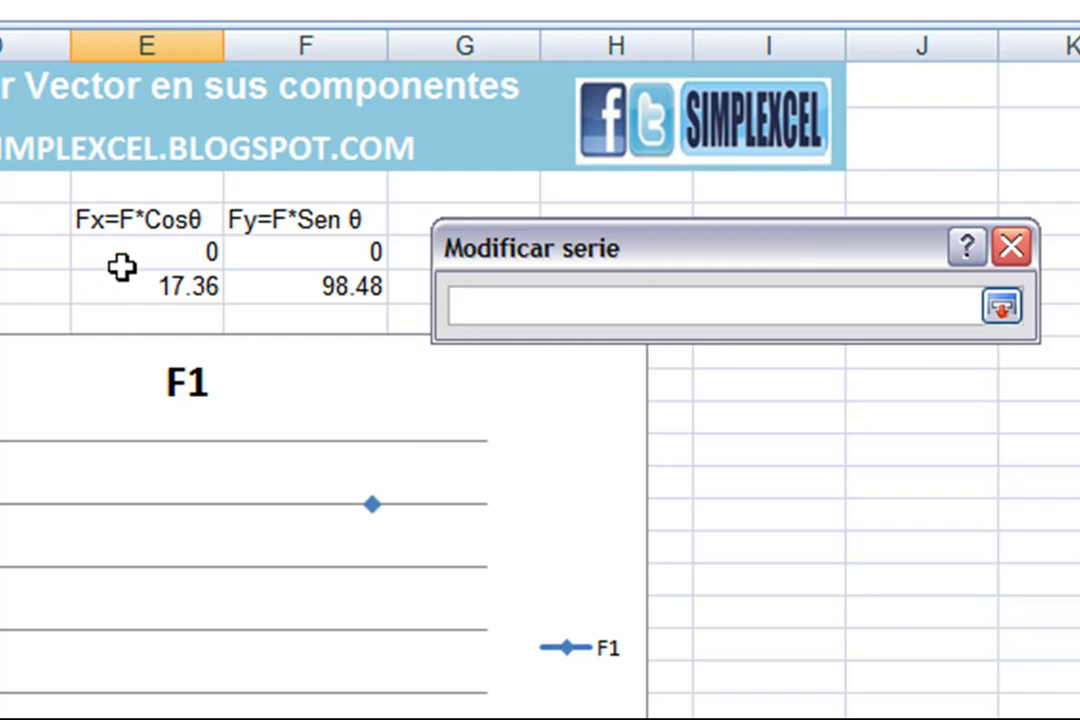
{"action": "left_click_drag", "start_coordinate": [120, 254], "coordinate": [121, 282]}
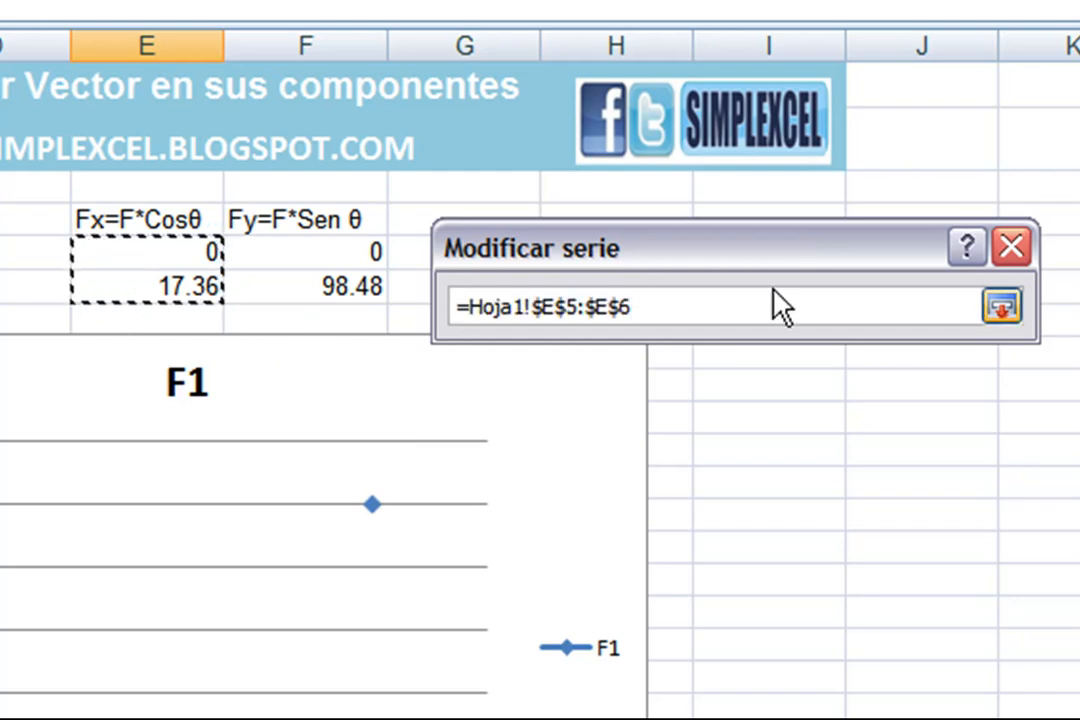
{"action": "left_click", "coordinate": [1003, 307]}
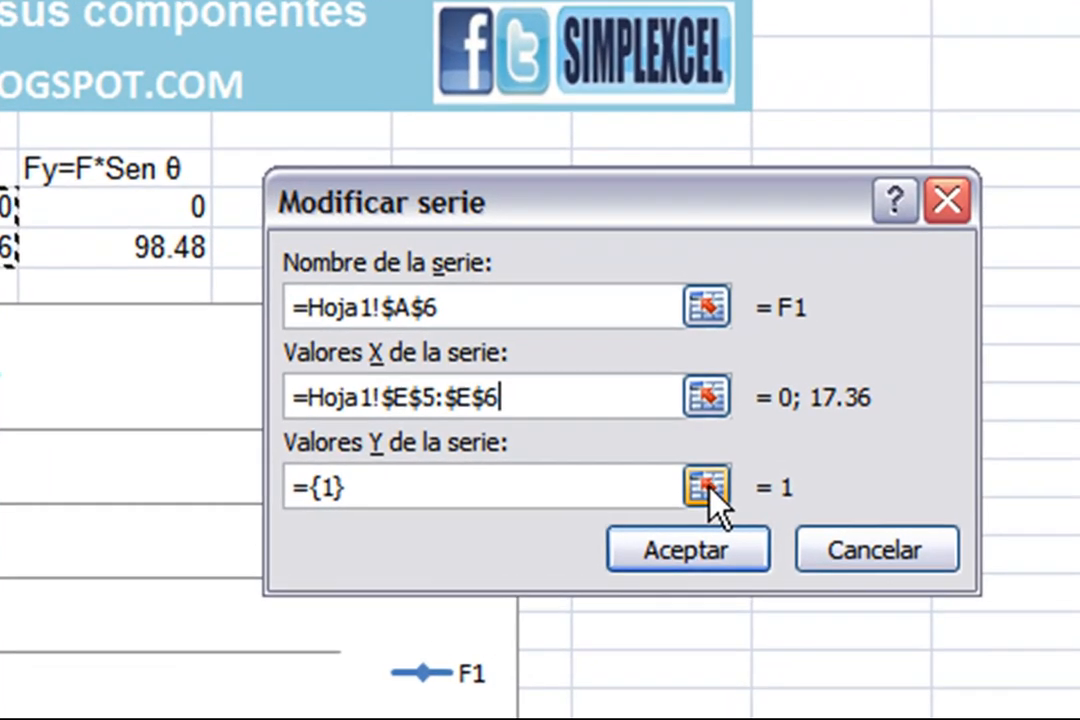
Set the series' Y values to the Fy range F5:F6 and accept the chart's data source
{"action": "left_click", "coordinate": [741, 487]}
{"action": "left_click_drag", "start_coordinate": [154, 220], "coordinate": [155, 250]}
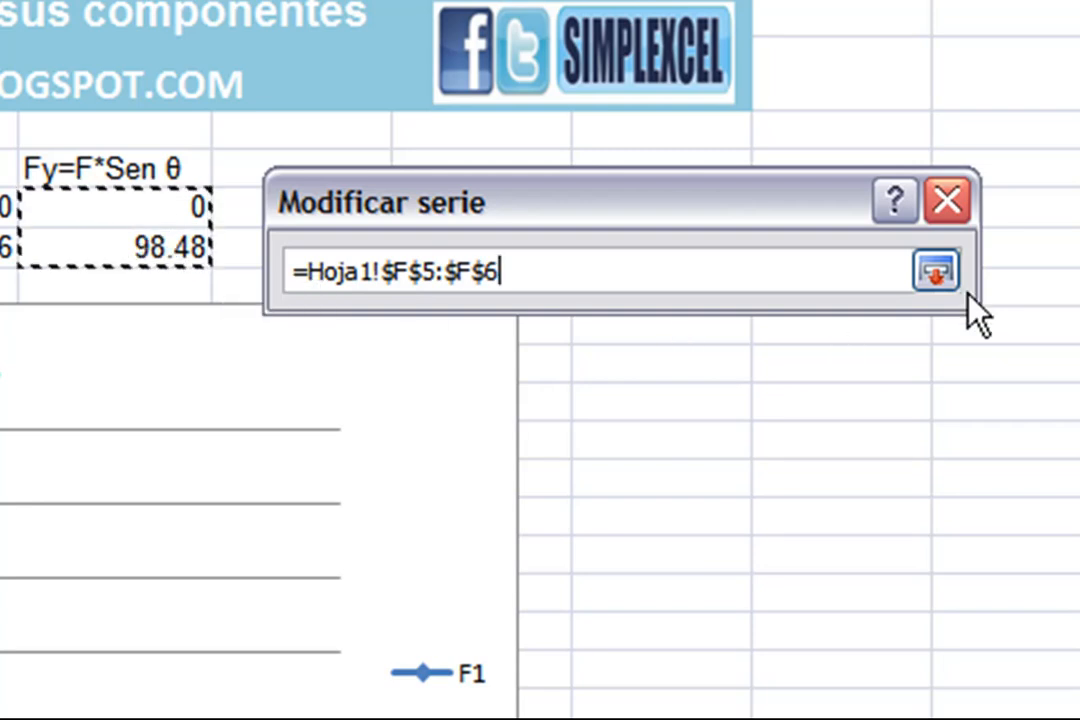
{"action": "left_click", "coordinate": [925, 282]}
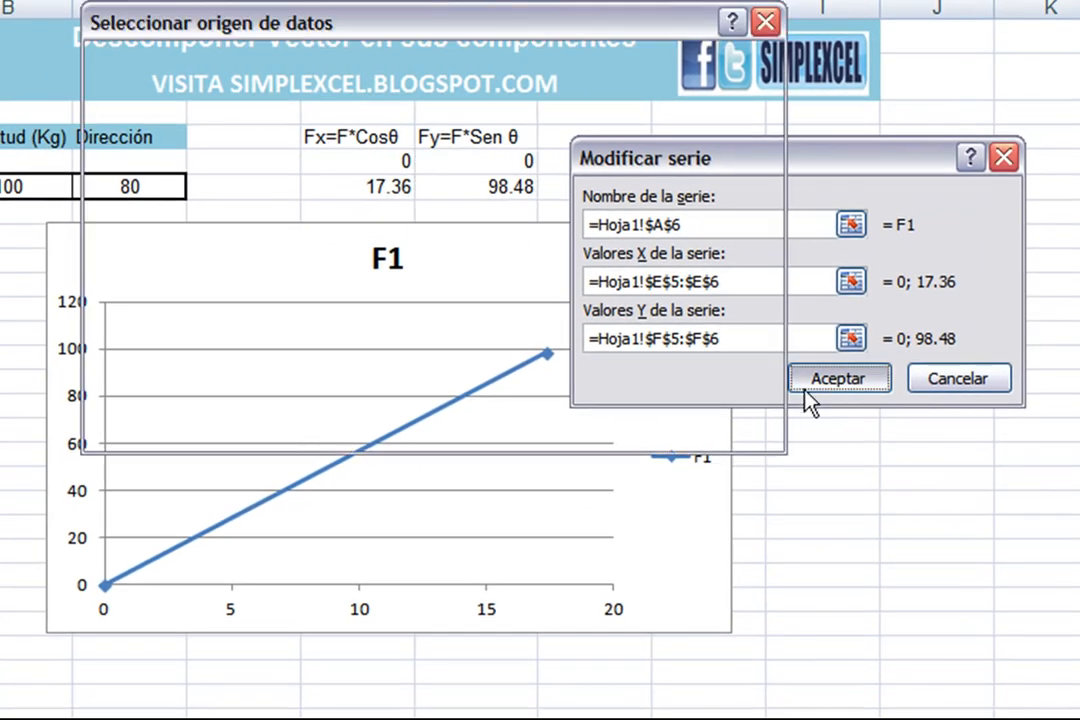
{"action": "left_click", "coordinate": [806, 388]}
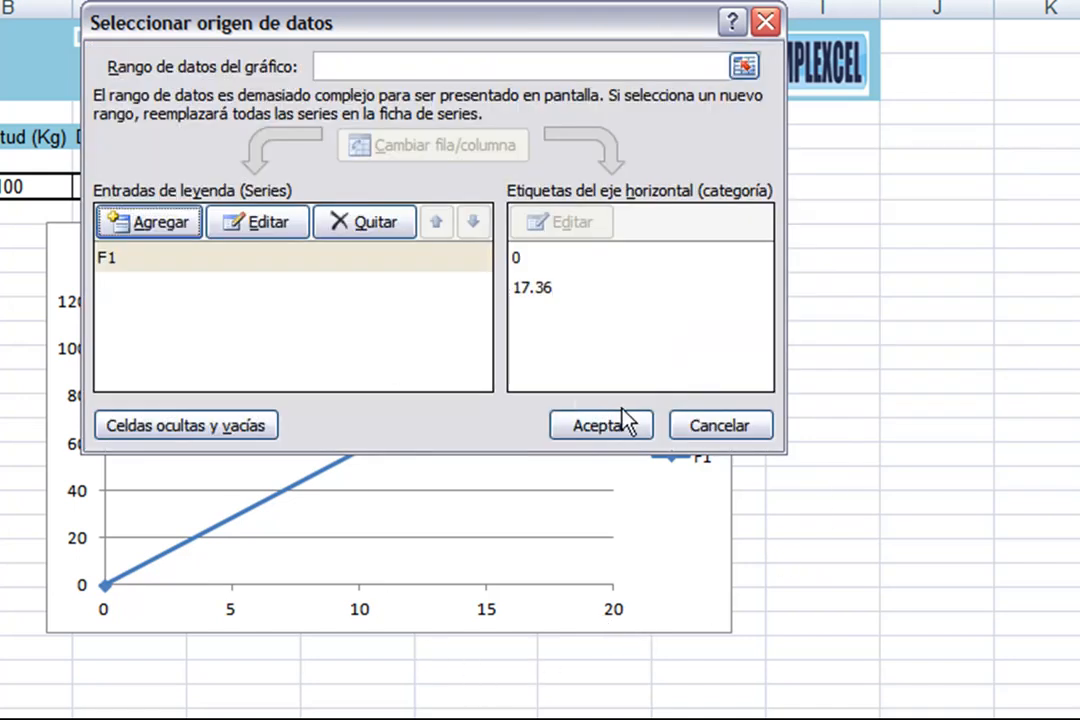
{"action": "left_click", "coordinate": [612, 425]}
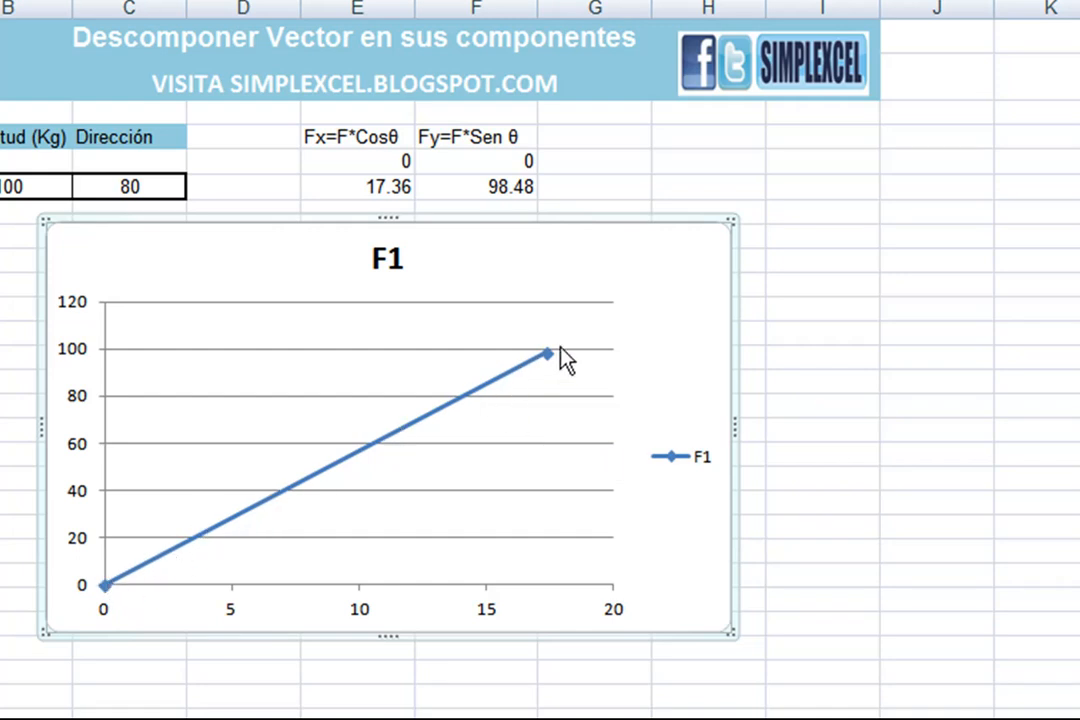
Shift the chart down about one row and set the direction of force F1 in cell C6 to 15
{"action": "left_click", "coordinate": [128, 184]}
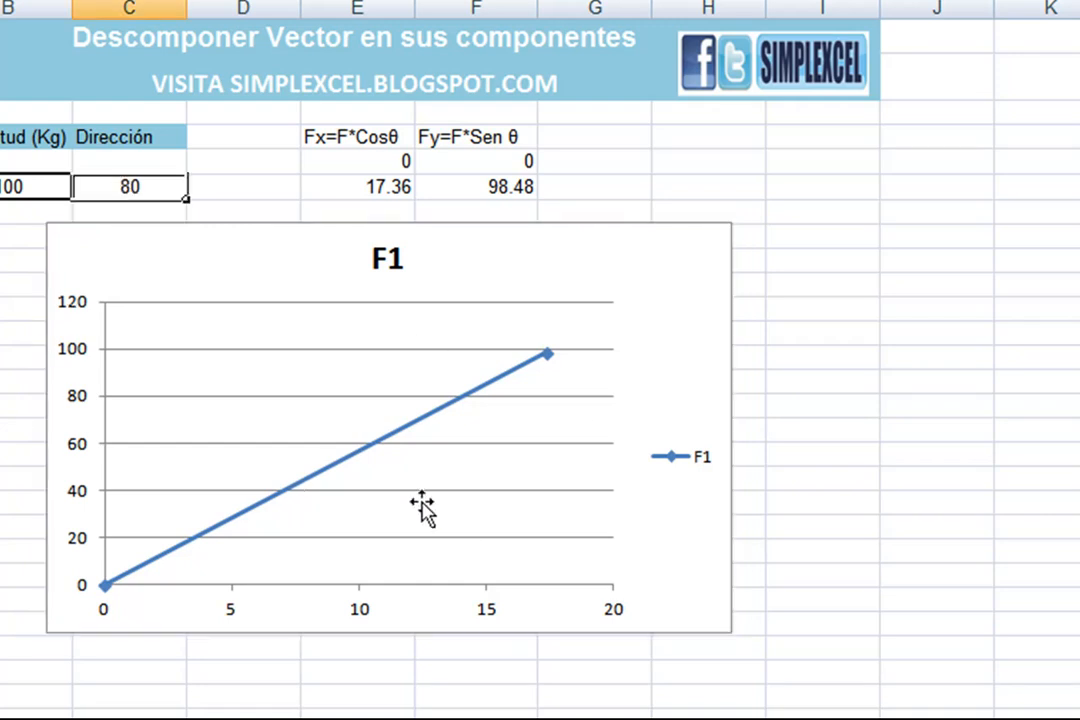
{"action": "left_click_drag", "start_coordinate": [148, 266], "coordinate": [137, 289]}
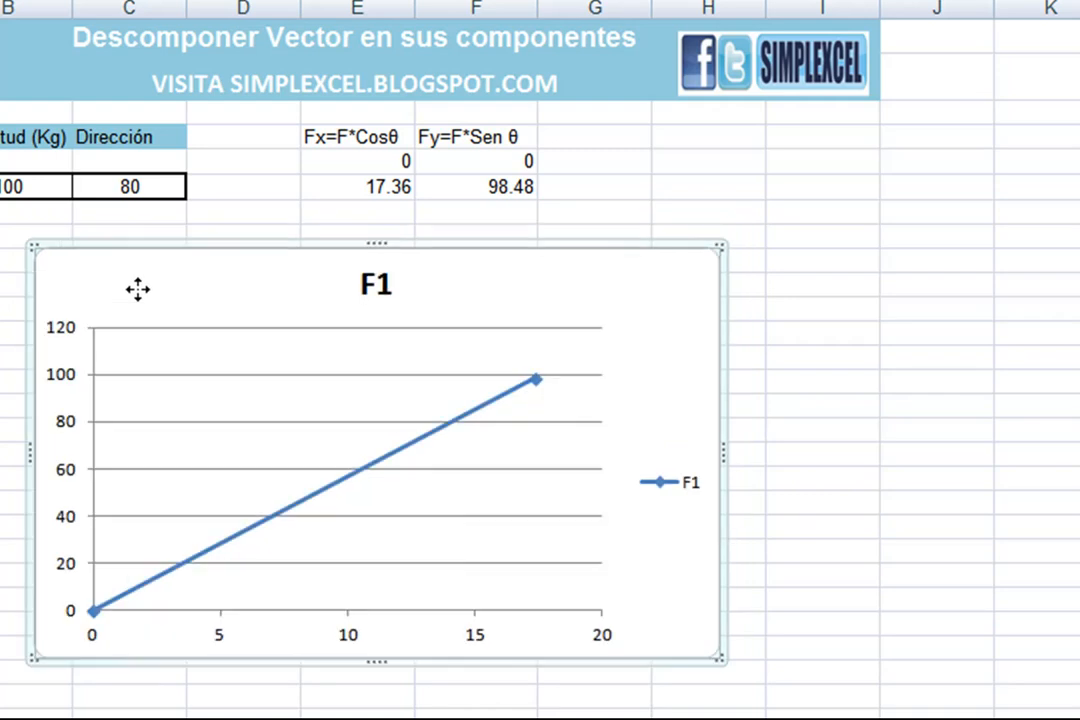
{"action": "left_click", "coordinate": [159, 188]}
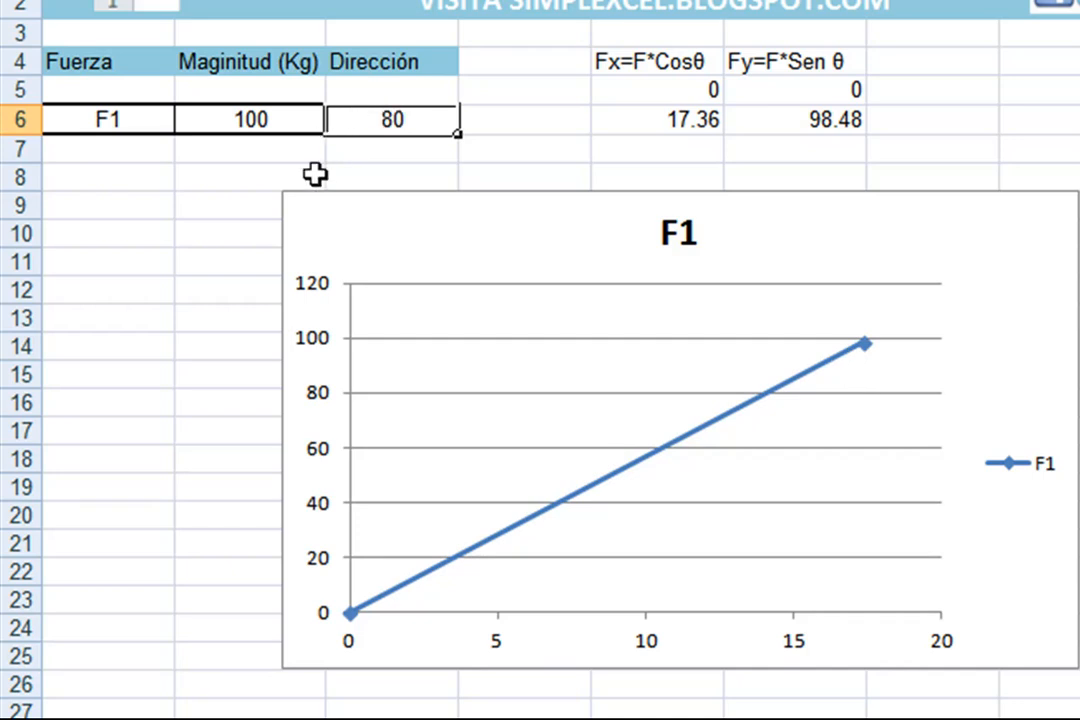
{"action": "left_click", "coordinate": [362, 145]}
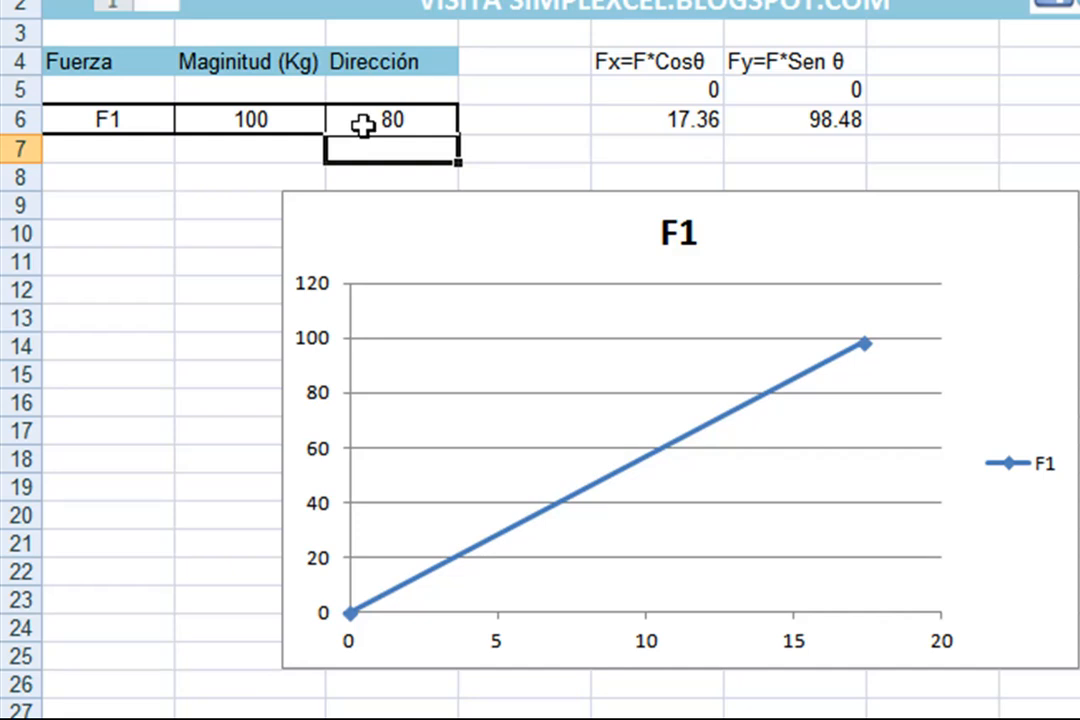
{"action": "left_click", "coordinate": [358, 124]}
{"action": "type", "text": "1"}
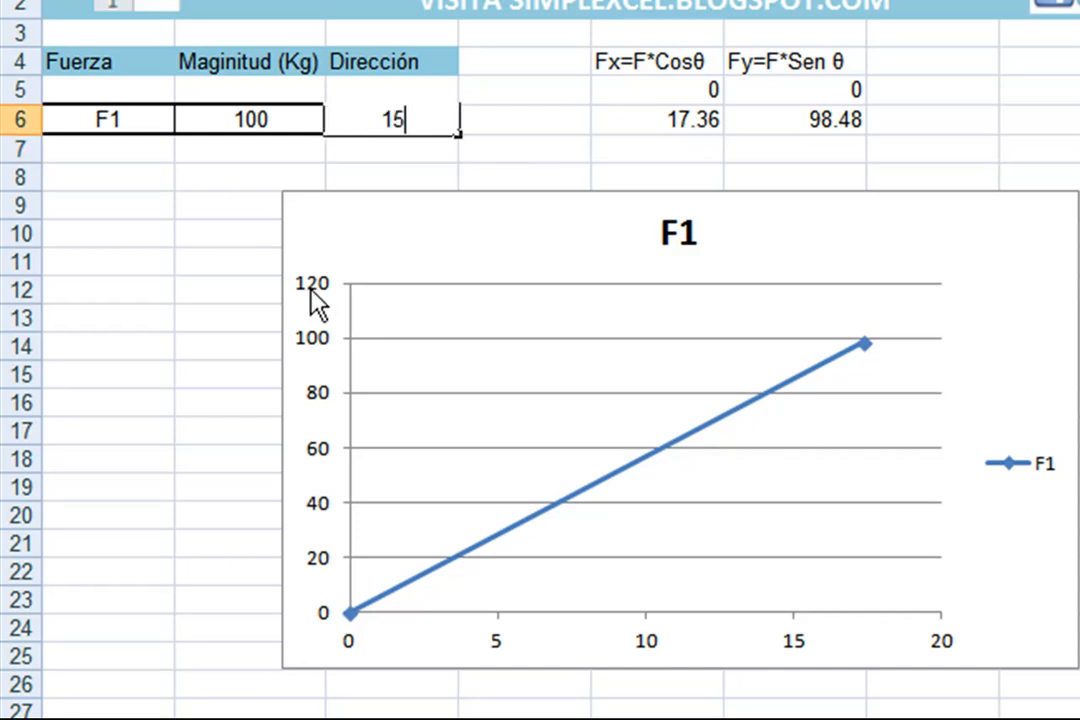
{"action": "type", "text": "5"}
{"action": "key", "text": "Return"}
{"action": "key", "text": "Right"}
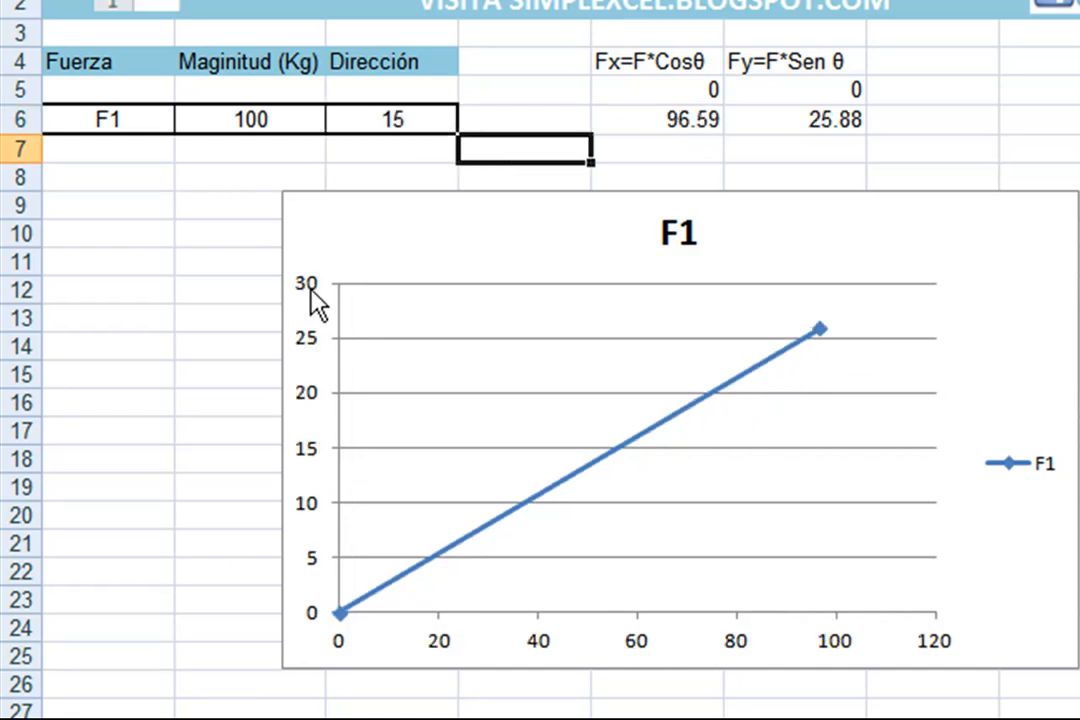
{"action": "key", "text": "Up"}
{"action": "key", "text": "Left"}
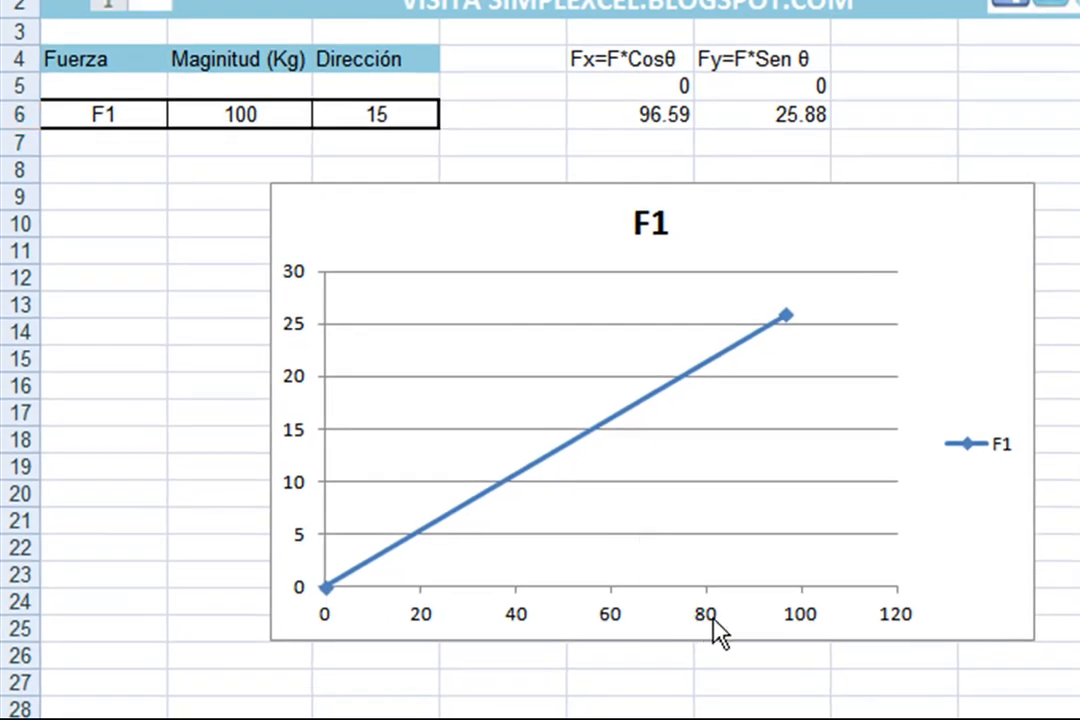
Fix the maximum of the chart's horizontal axis at 100
{"action": "left_click", "coordinate": [712, 630]}
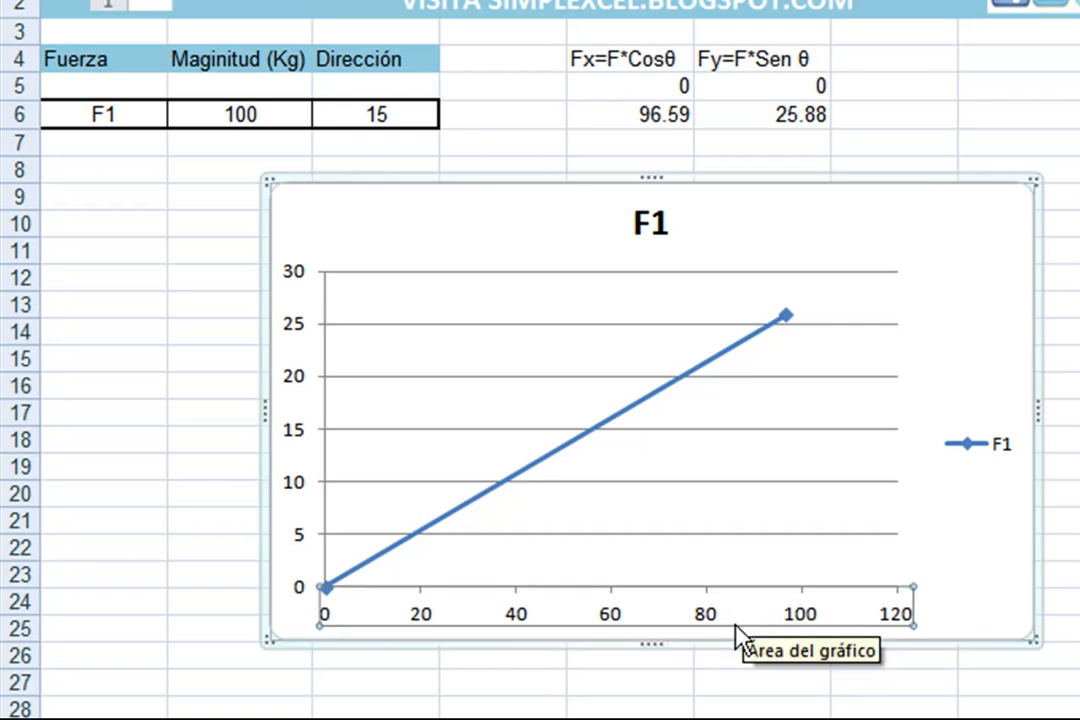
{"action": "right_click", "coordinate": [714, 617]}
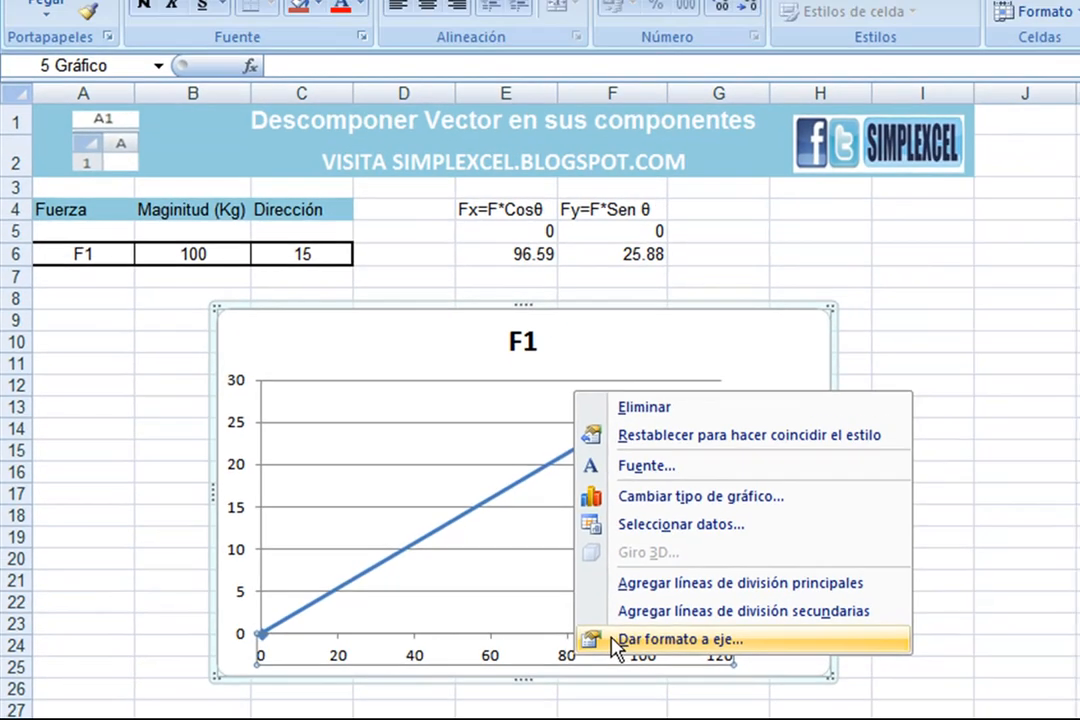
{"action": "left_click", "coordinate": [790, 594]}
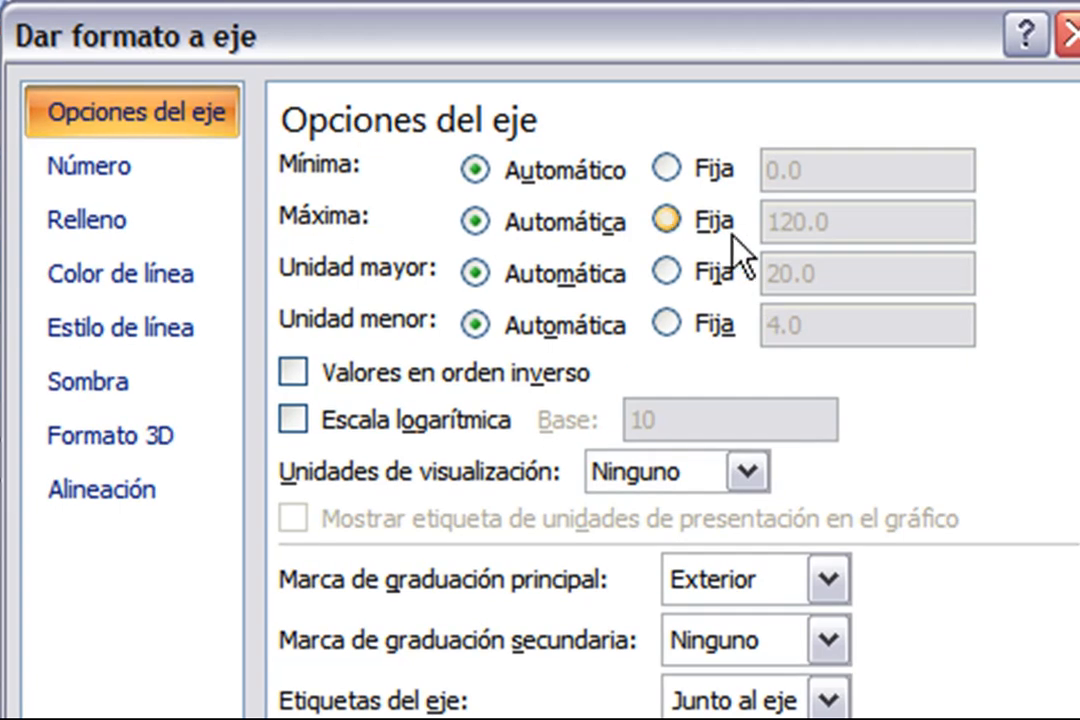
{"action": "left_click", "coordinate": [664, 226]}
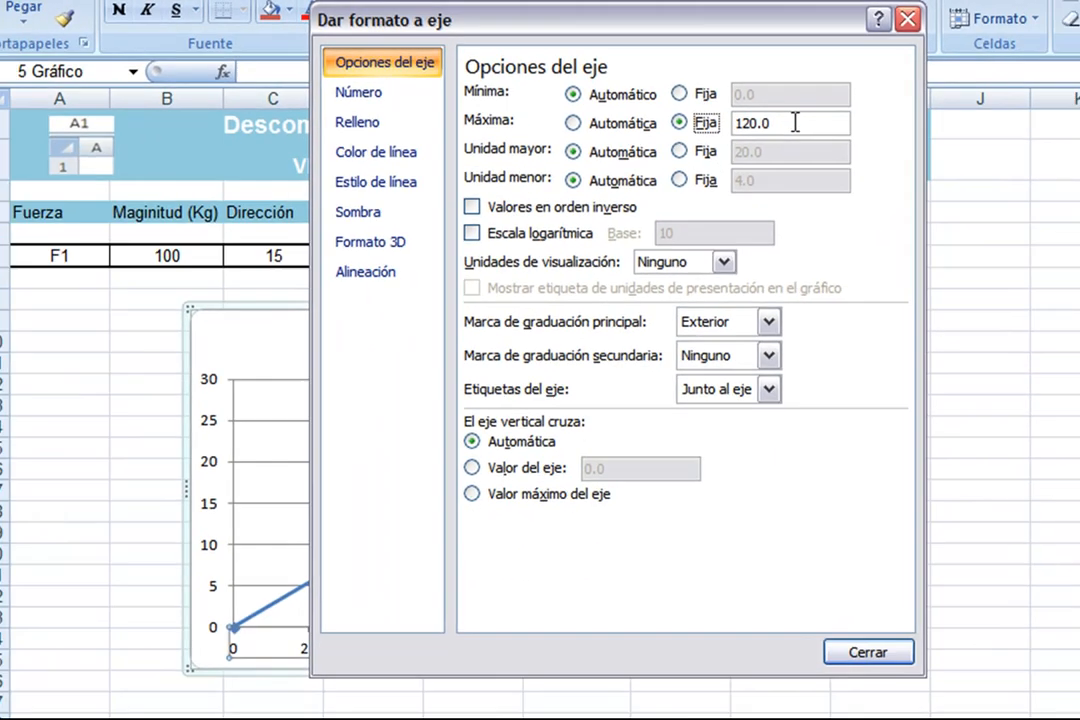
{"action": "left_click_drag", "start_coordinate": [795, 122], "coordinate": [697, 125]}
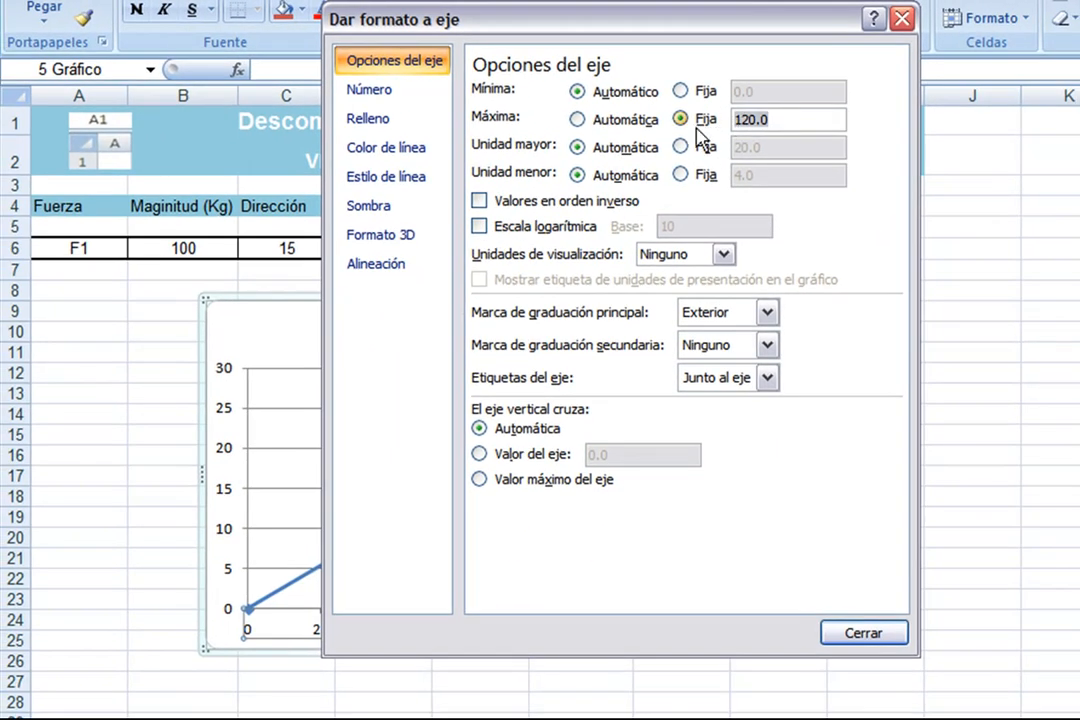
{"action": "type", "text": "10"}
{"action": "left_click", "coordinate": [873, 645]}
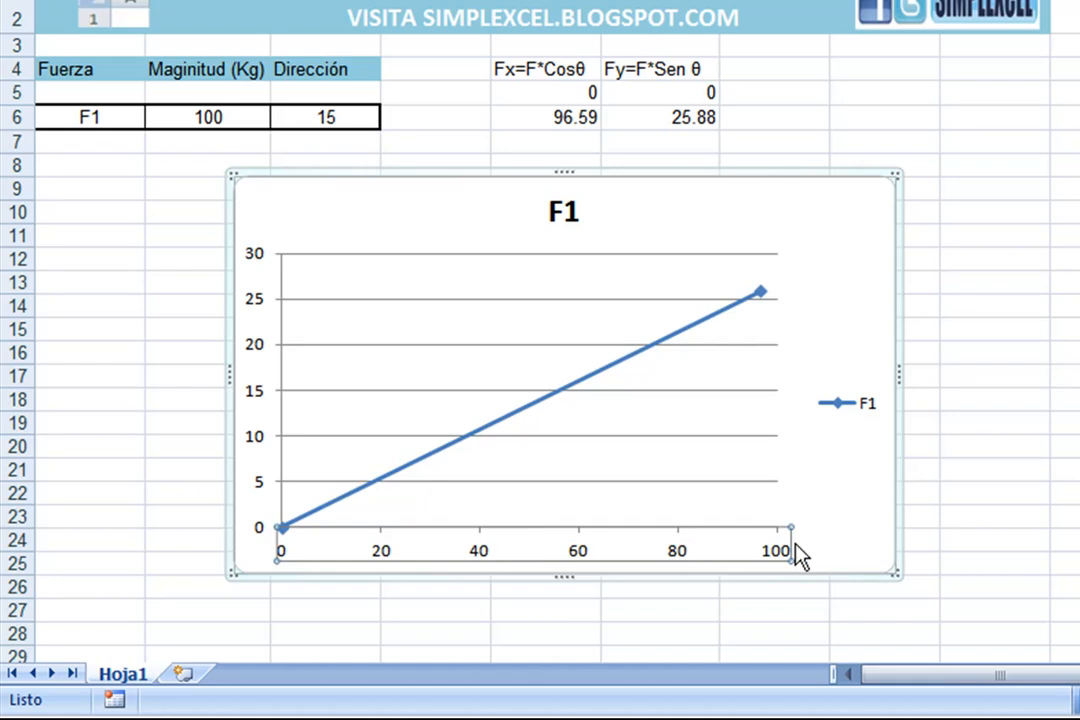
Fix the maximum of the chart's vertical axis at 100
{"action": "left_click", "coordinate": [288, 352]}
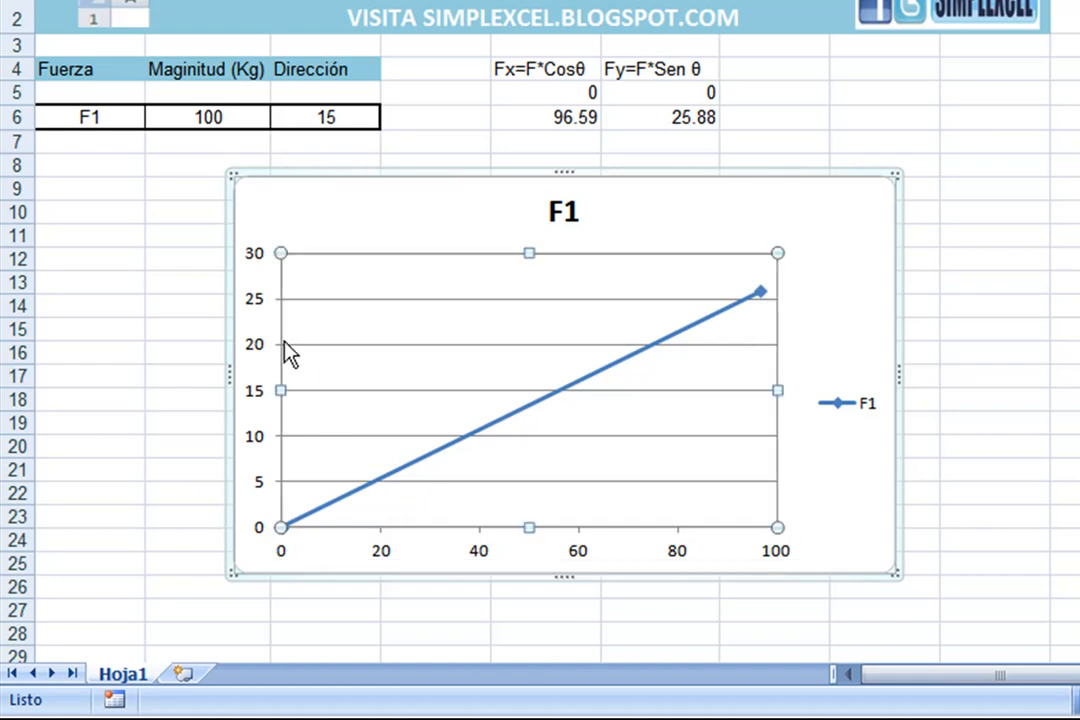
{"action": "left_click", "coordinate": [265, 348]}
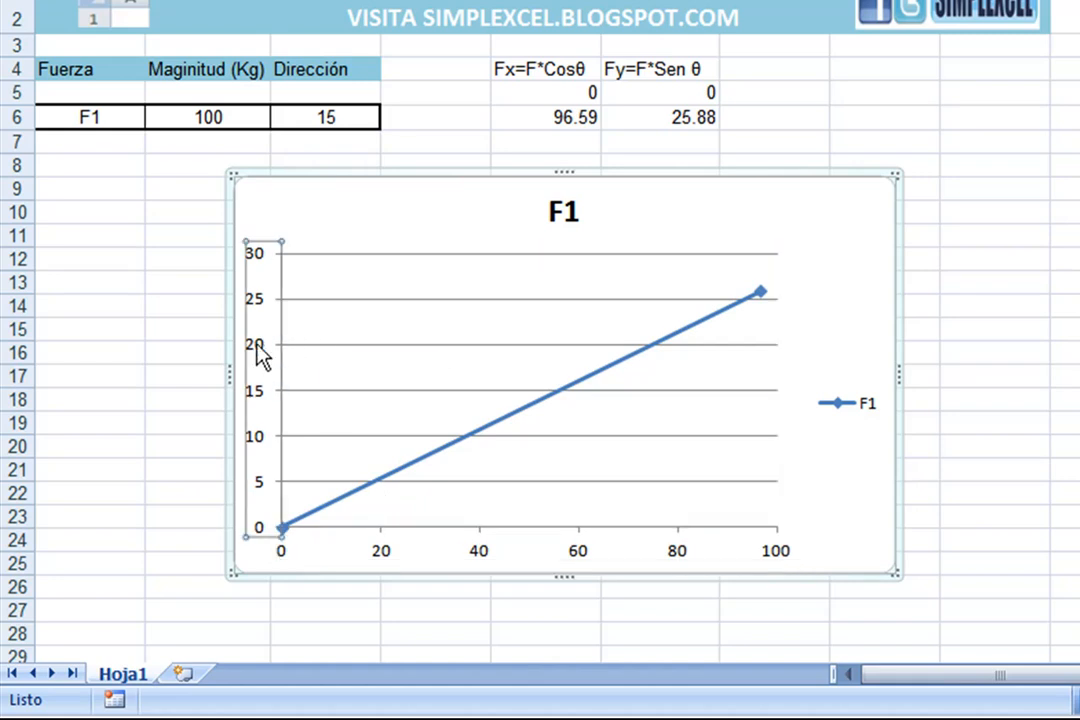
{"action": "right_click", "coordinate": [262, 355]}
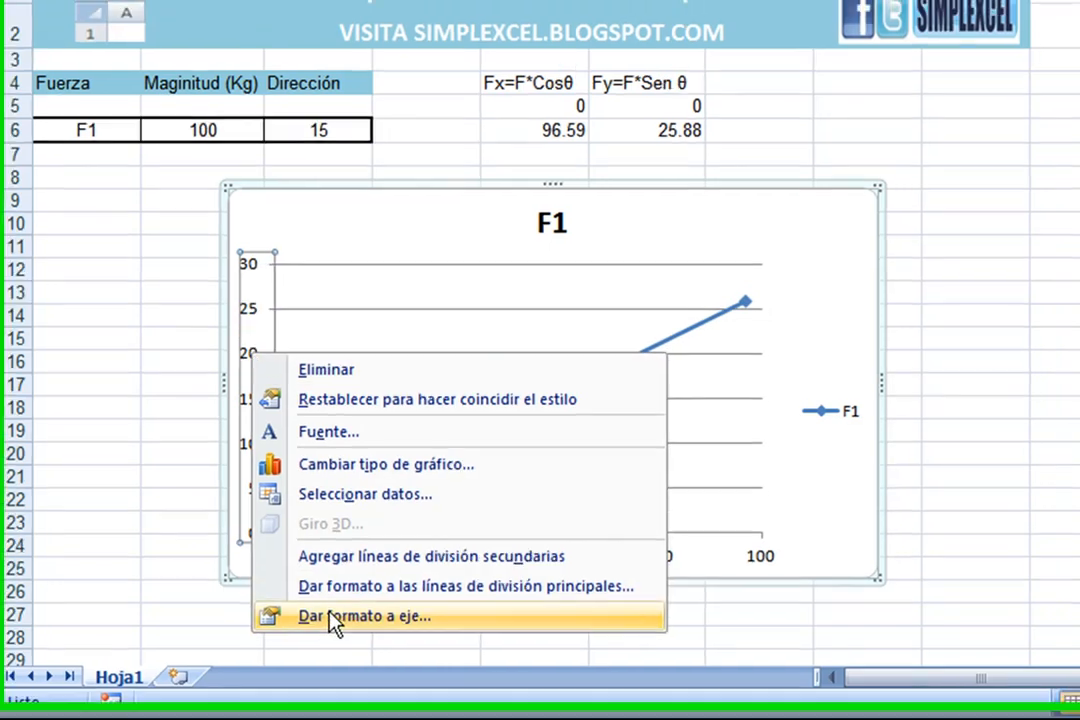
{"action": "left_click", "coordinate": [340, 613]}
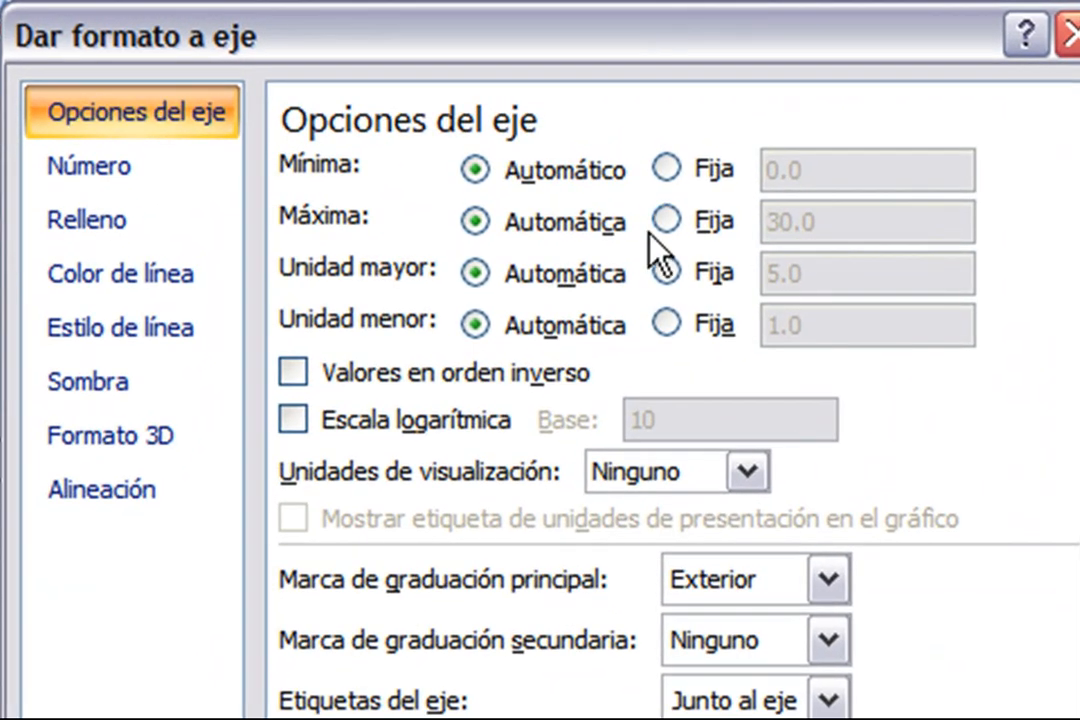
{"action": "left_click", "coordinate": [667, 220]}
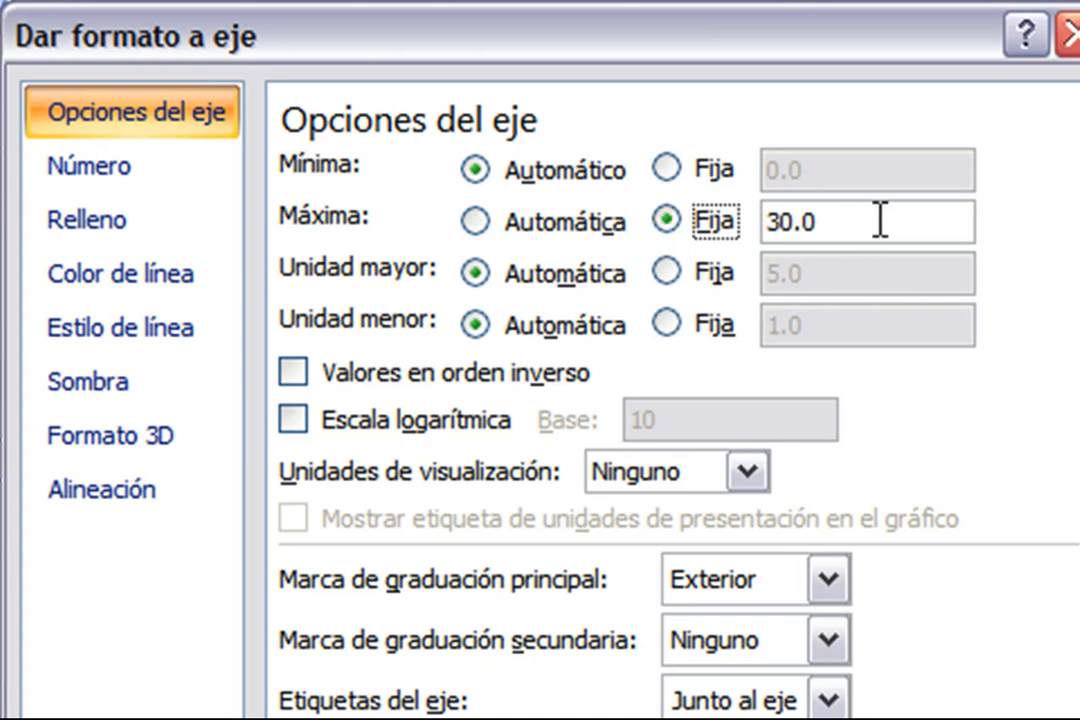
{"action": "left_click_drag", "start_coordinate": [879, 220], "coordinate": [740, 234]}
{"action": "type", "text": "10"}
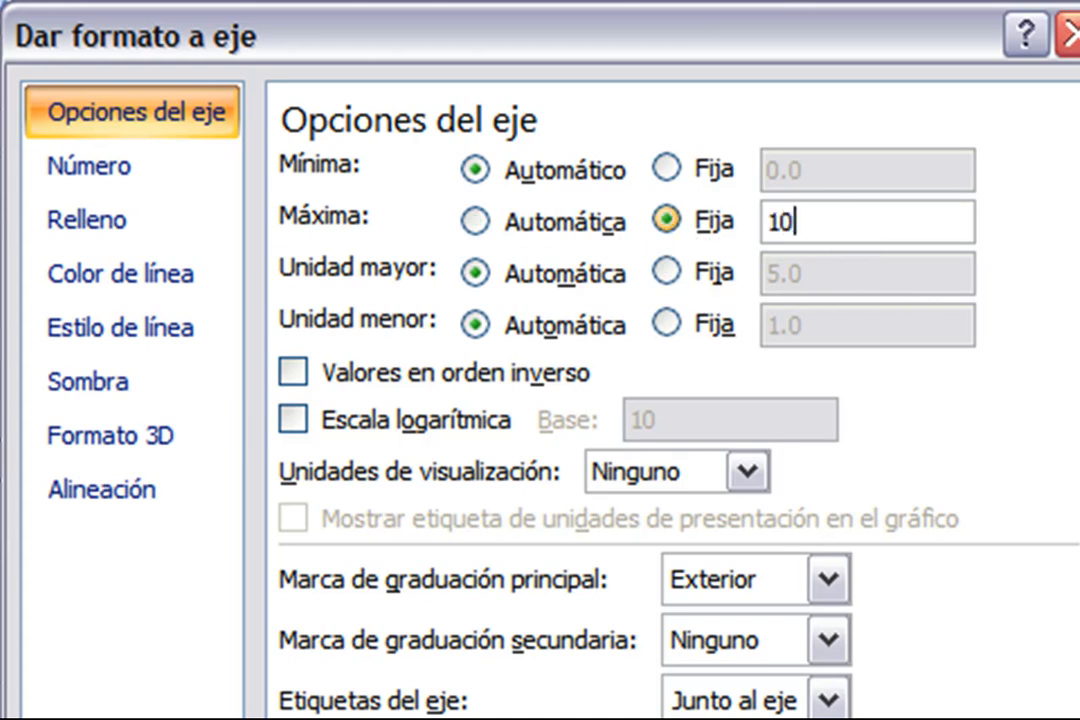
{"action": "type", "text": "0"}
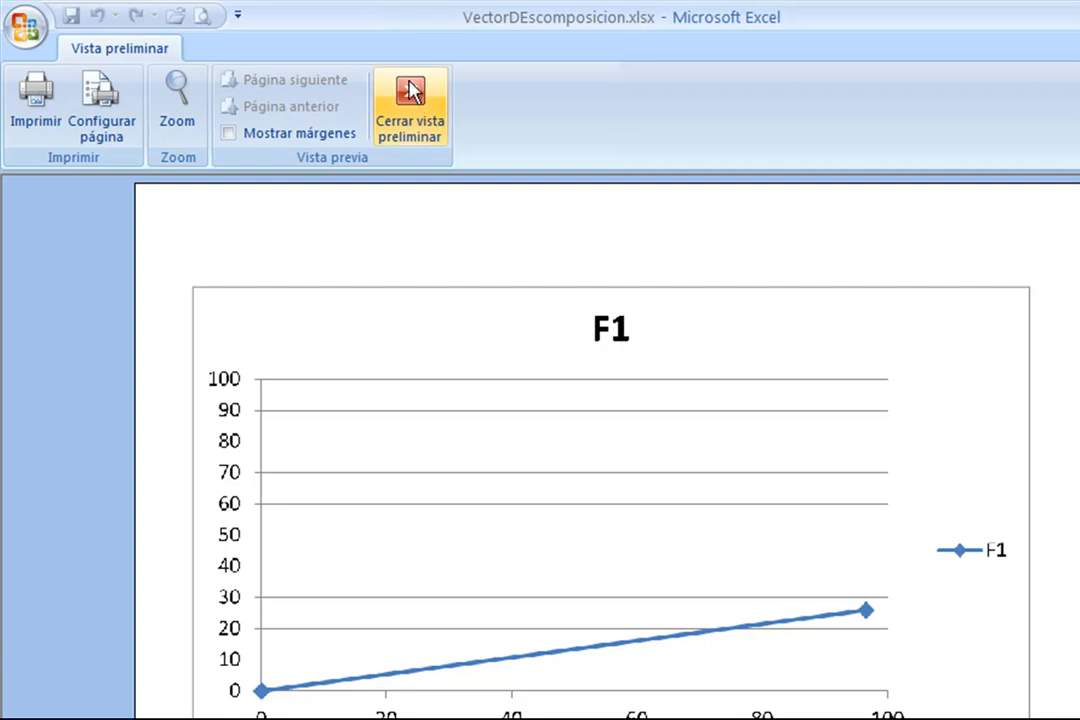
Close the print preview and move the chart up and to the left so it starts at row 8 in column B
{"action": "left_click", "coordinate": [412, 96]}
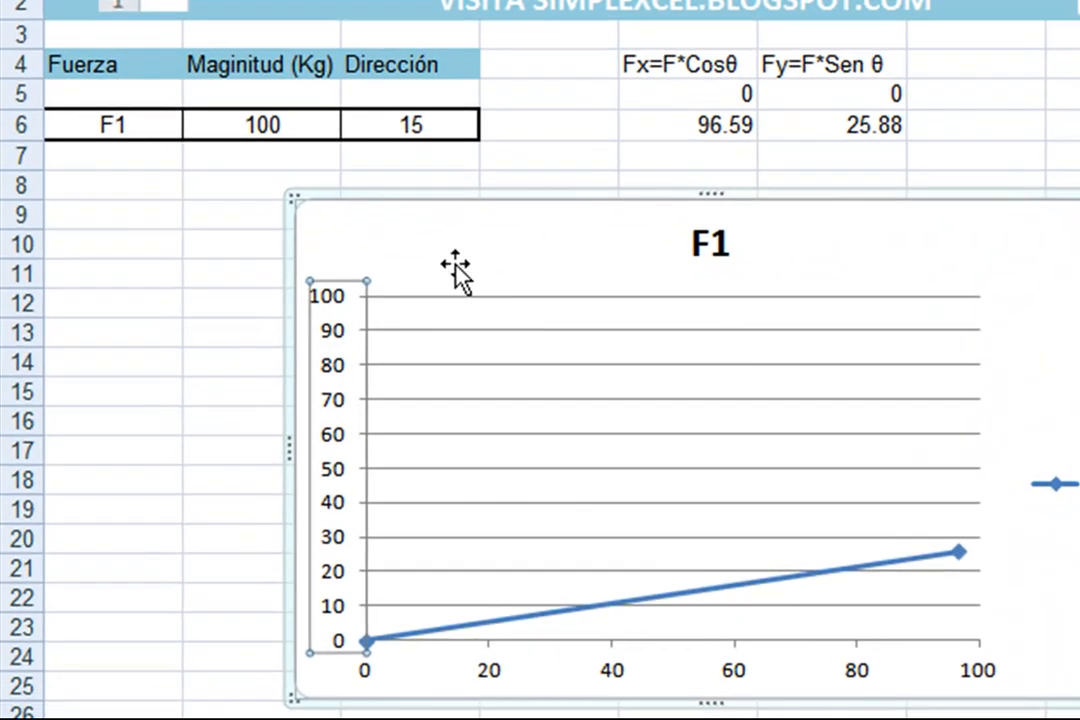
{"action": "left_click_drag", "start_coordinate": [455, 268], "coordinate": [386, 244]}
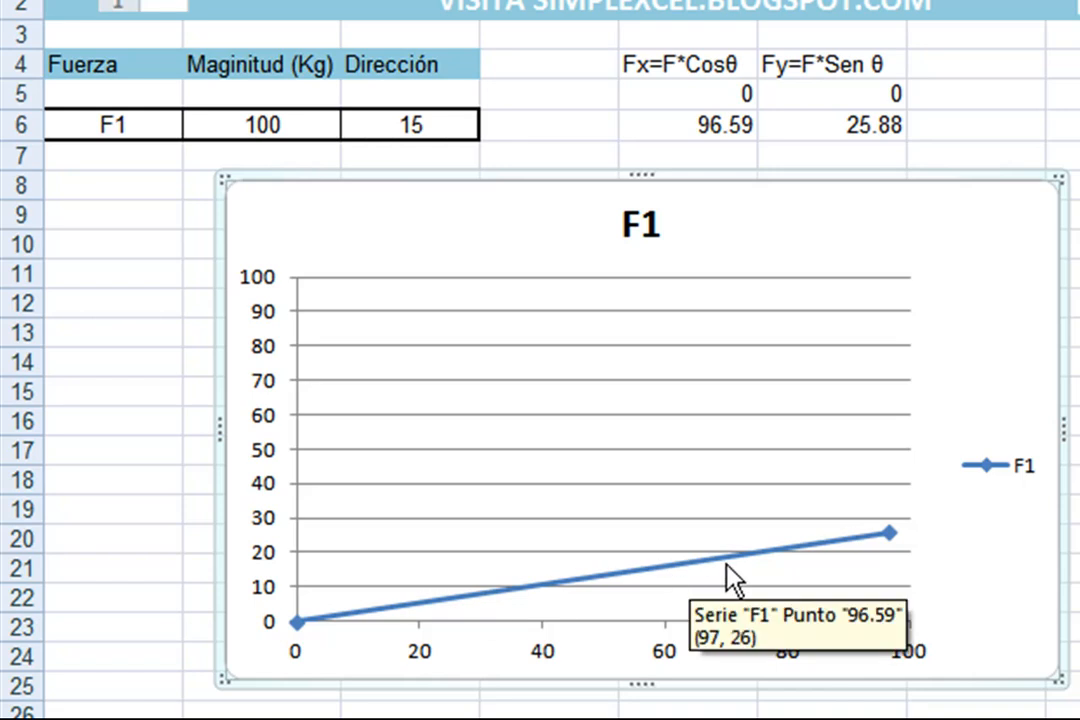
Set the direction of force F1 in cell C6 to 60
{"action": "left_click", "coordinate": [436, 128]}
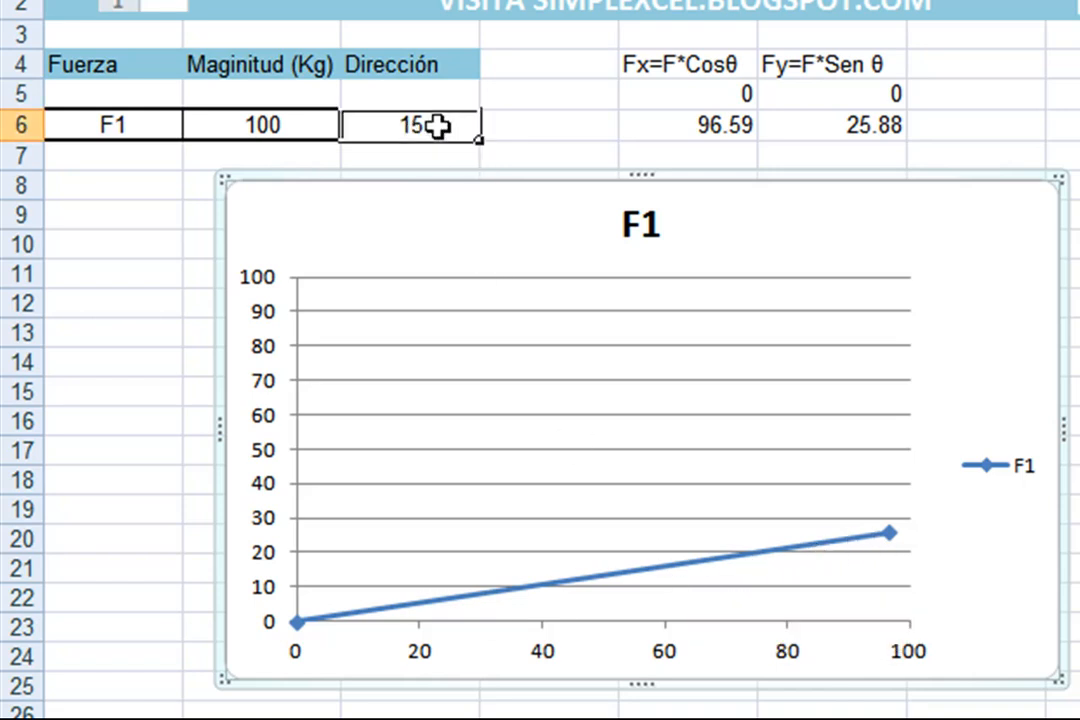
{"action": "type", "text": "60"}
{"action": "key", "text": "Return"}
{"action": "key", "text": "Up"}
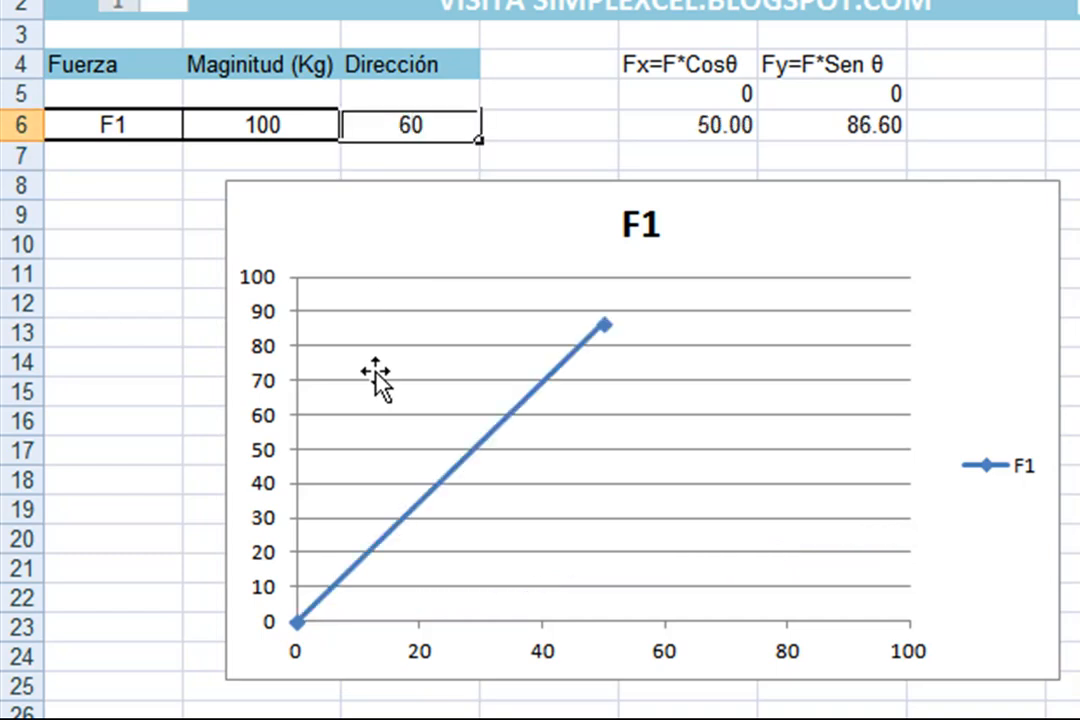
Change the direction of force F1 in cell C6 to 85
{"action": "type", "text": "9"}
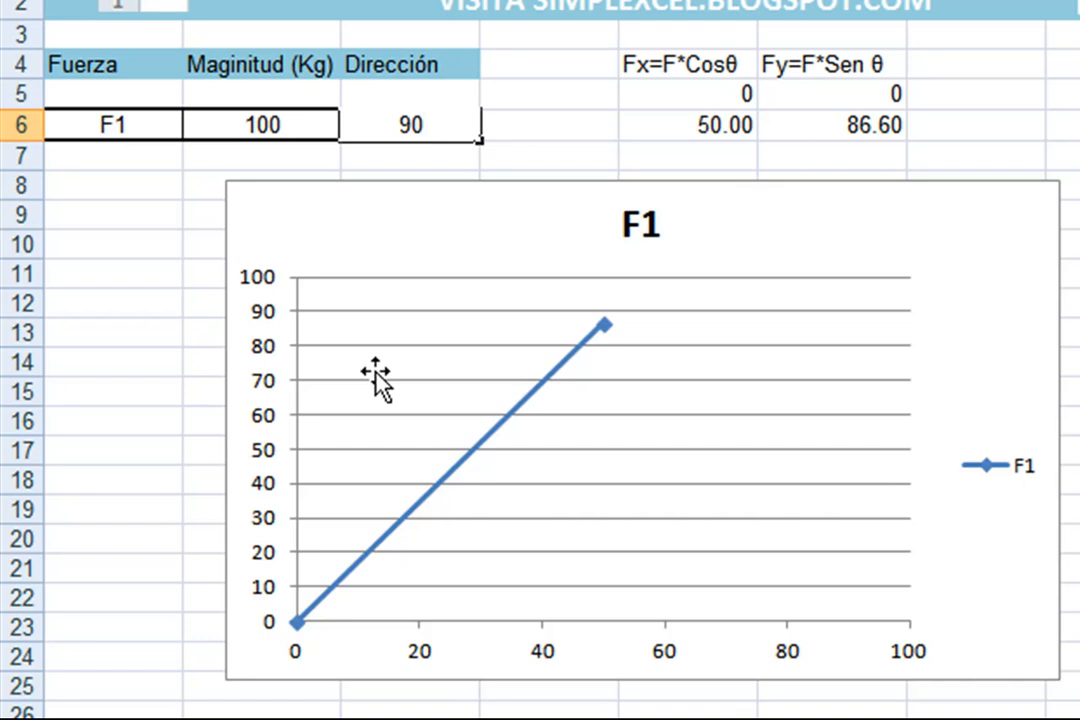
{"action": "type", "text": "5"}
{"action": "key", "text": "Return"}
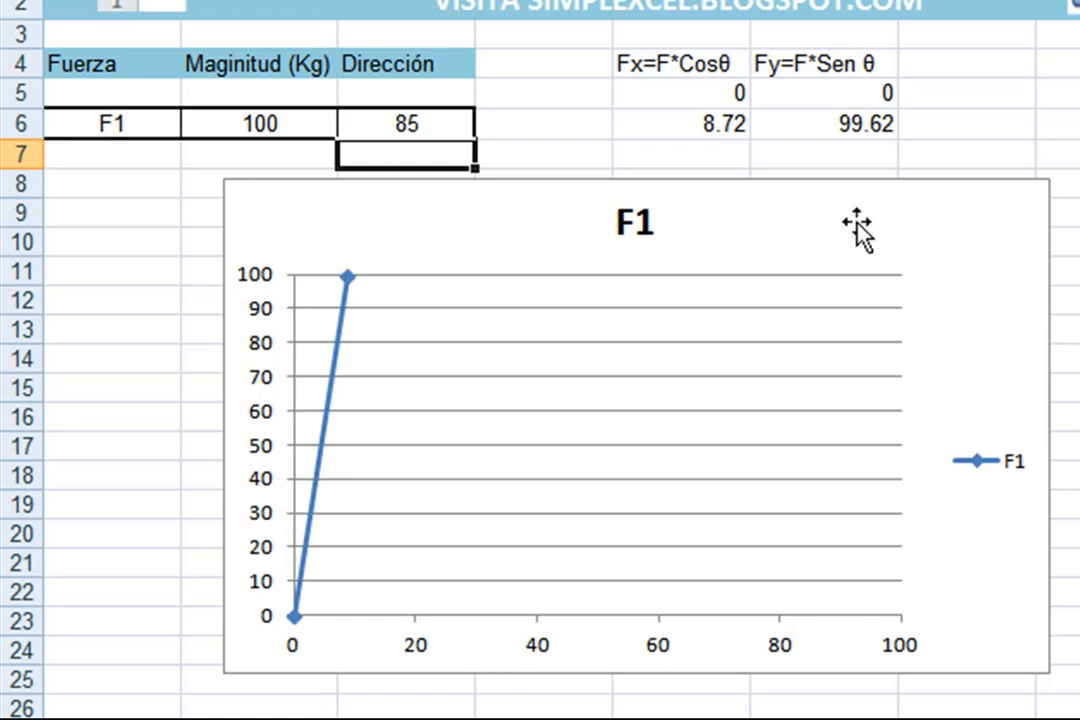
Move the chart down and to the left so it starts at row 10 in column A
{"action": "left_click_drag", "start_coordinate": [857, 224], "coordinate": [800, 278]}
{"action": "mouse_move", "coordinate": [726, 284]}
{"action": "left_mouse_down"}
{"action": "mouse_move", "coordinate": [699, 251]}
{"action": "mouse_move", "coordinate": [716, 289]}
{"action": "mouse_move", "coordinate": [703, 300]}
{"action": "mouse_move", "coordinate": [713, 268]}
{"action": "left_mouse_up"}
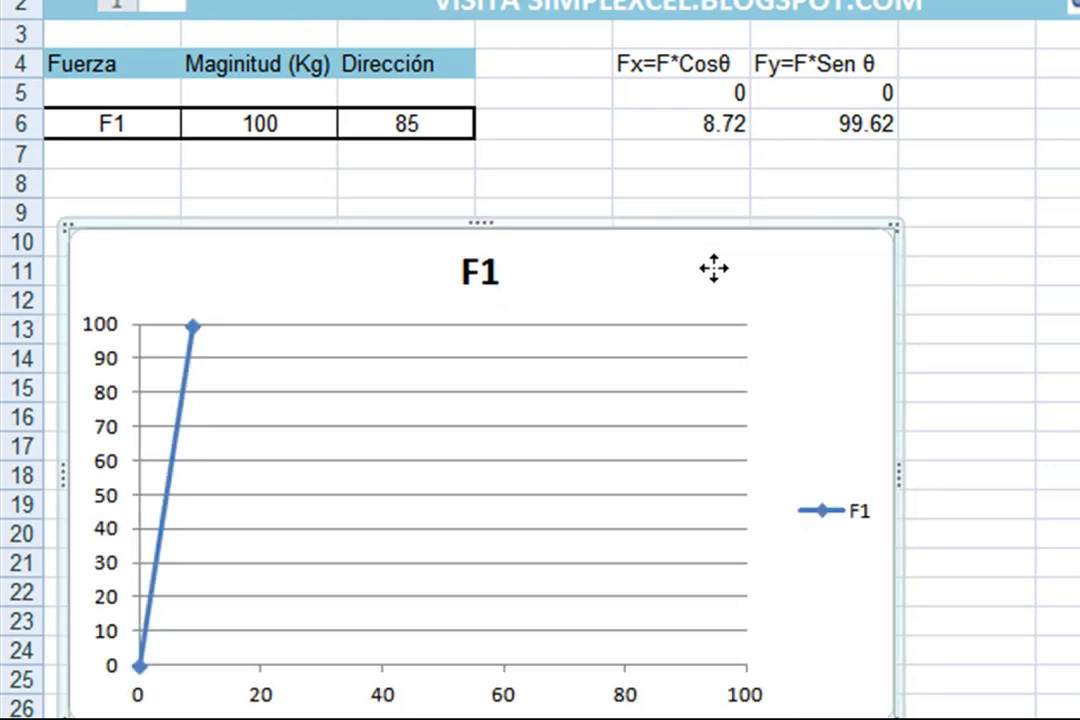
Enter the label "Componente X" in cell H6 and "FX" in cell H7
{"action": "left_click", "coordinate": [1064, 182]}
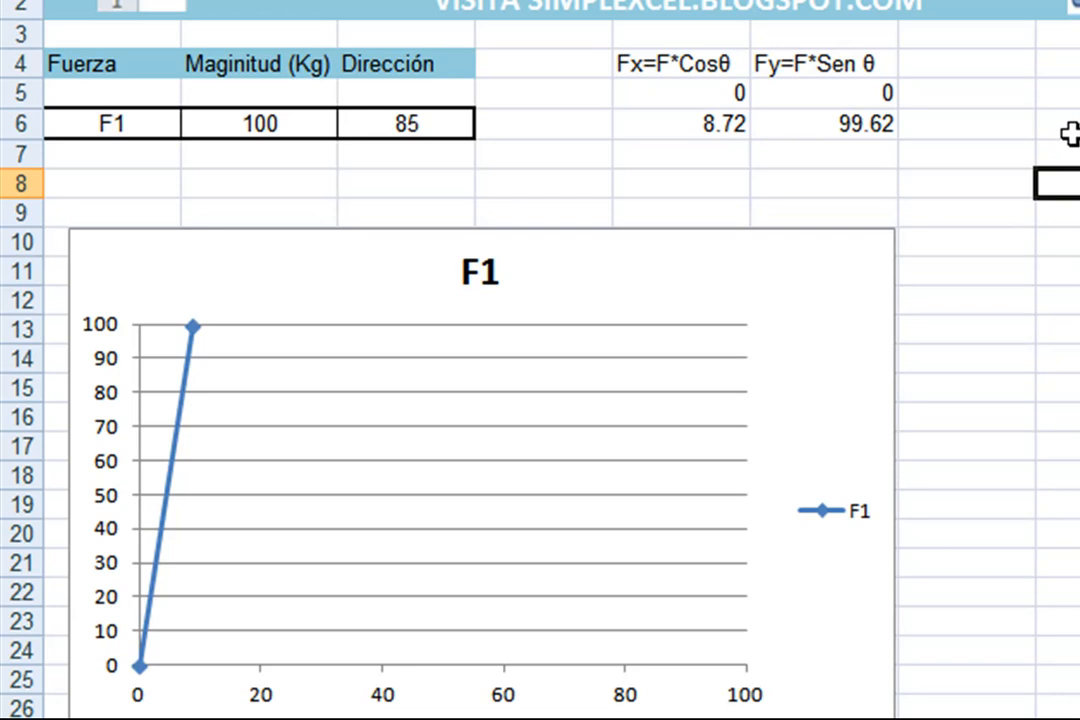
{"action": "left_click", "coordinate": [1068, 133]}
{"action": "type", "text": "Co"}
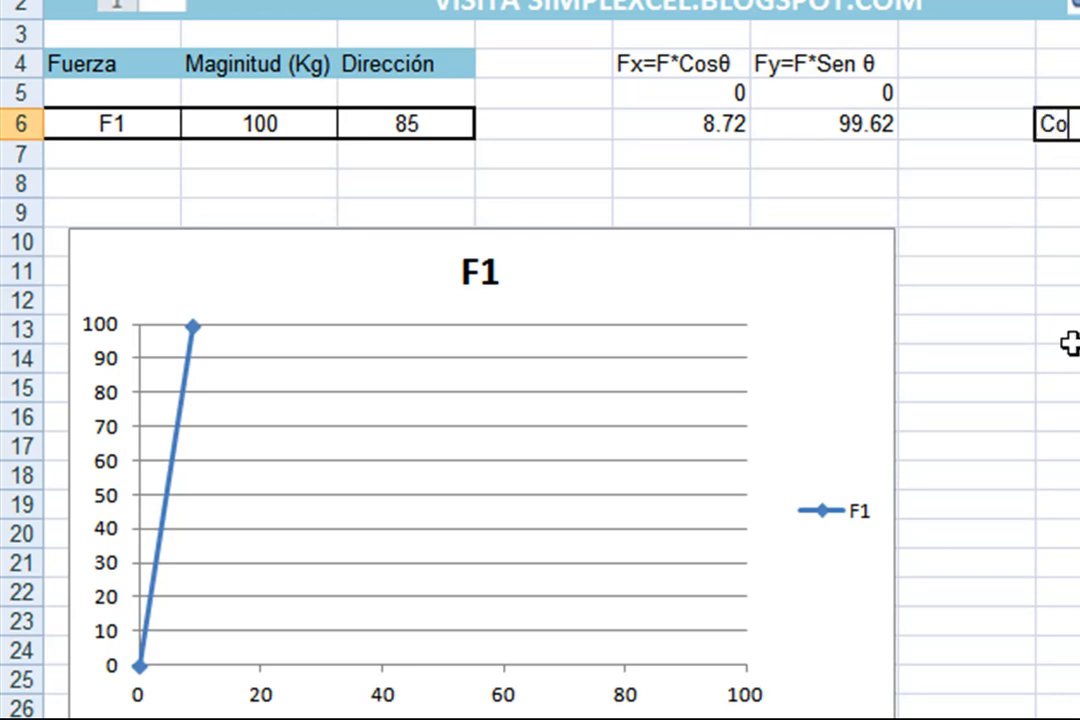
{"action": "type", "text": "mponente"}
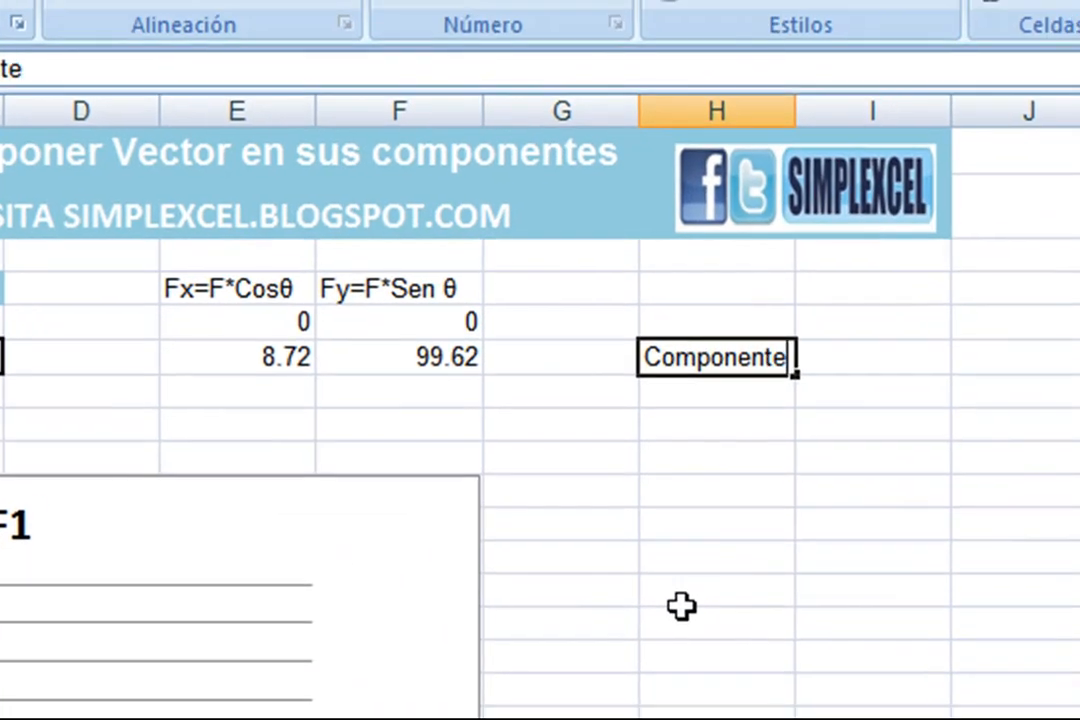
{"action": "type", "text": " X"}
{"action": "key", "text": "Return"}
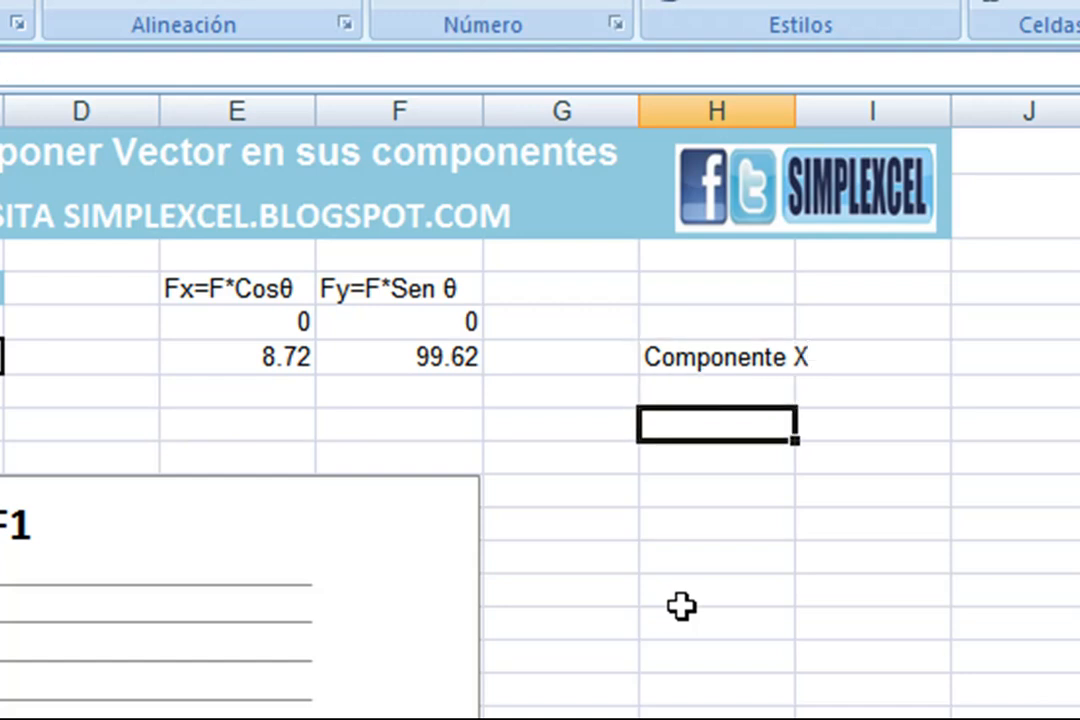
{"action": "key", "text": "Up"}
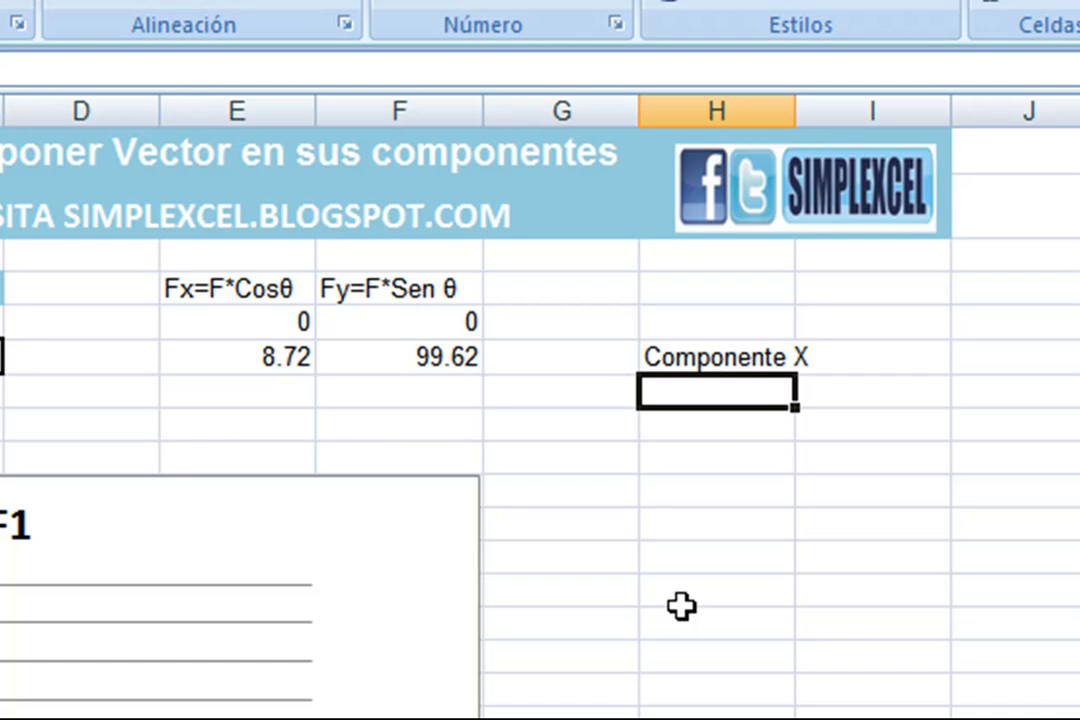
{"action": "type", "text": "FX"}
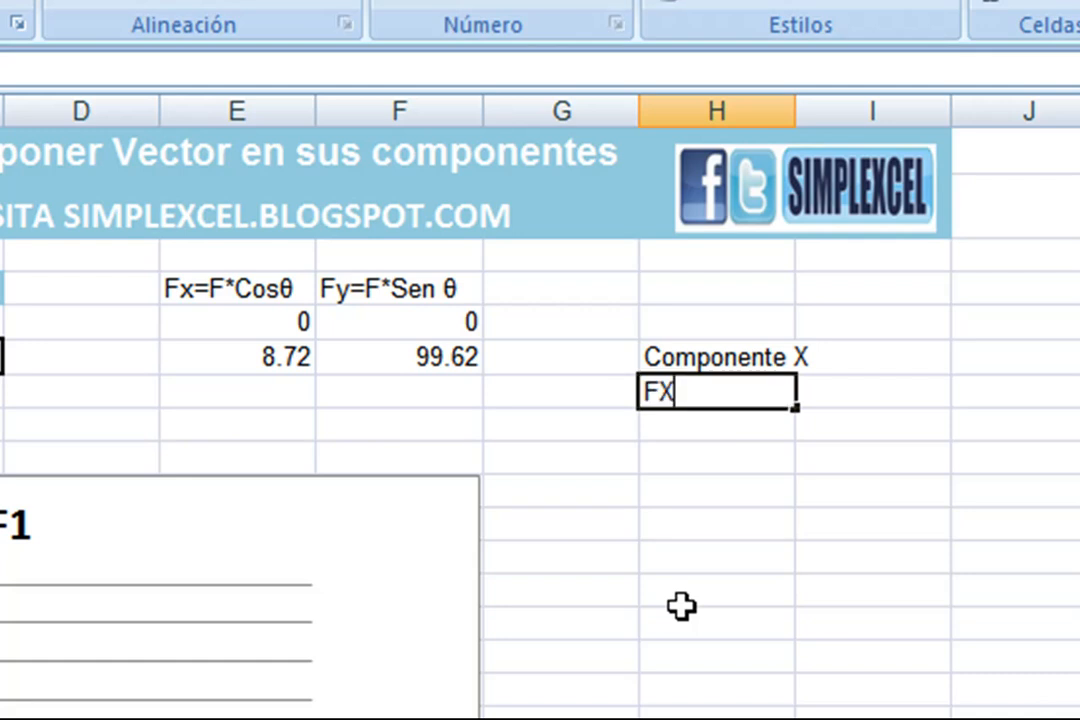
{"action": "key", "text": "Return"}
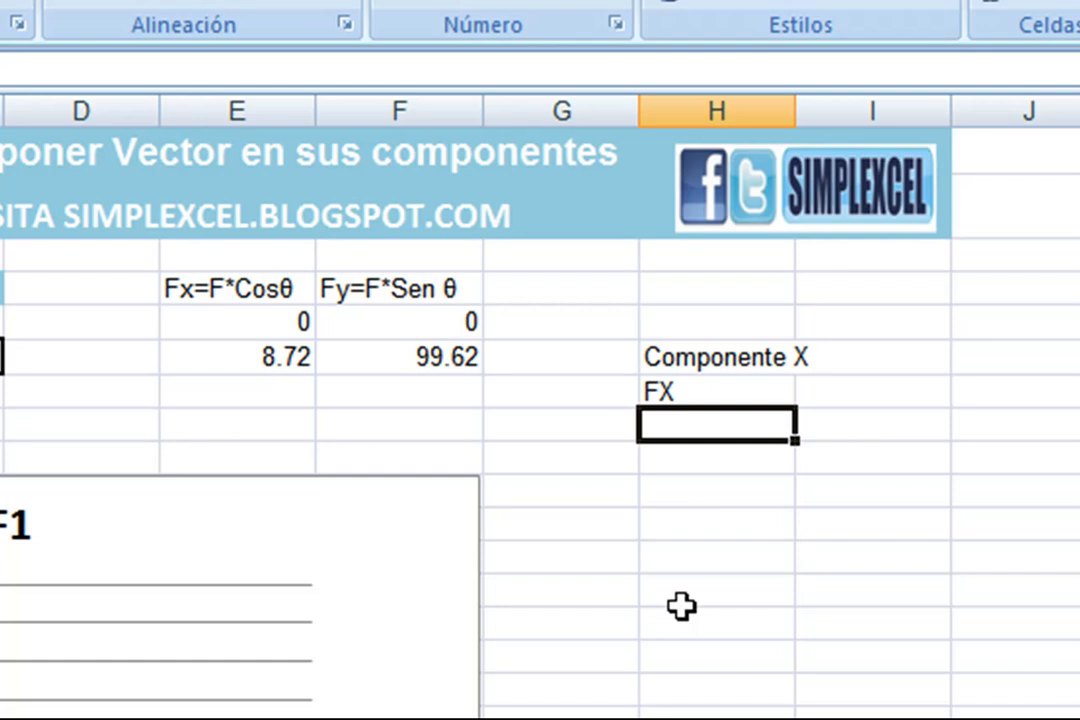
Enter 0 in cells H8 and I8 as the starting point of the FX component
{"action": "type", "text": "0"}
{"action": "key", "text": "ctrl+Return"}
{"action": "key", "text": "Right"}
{"action": "type", "text": "0"}
{"action": "key", "text": "Return"}
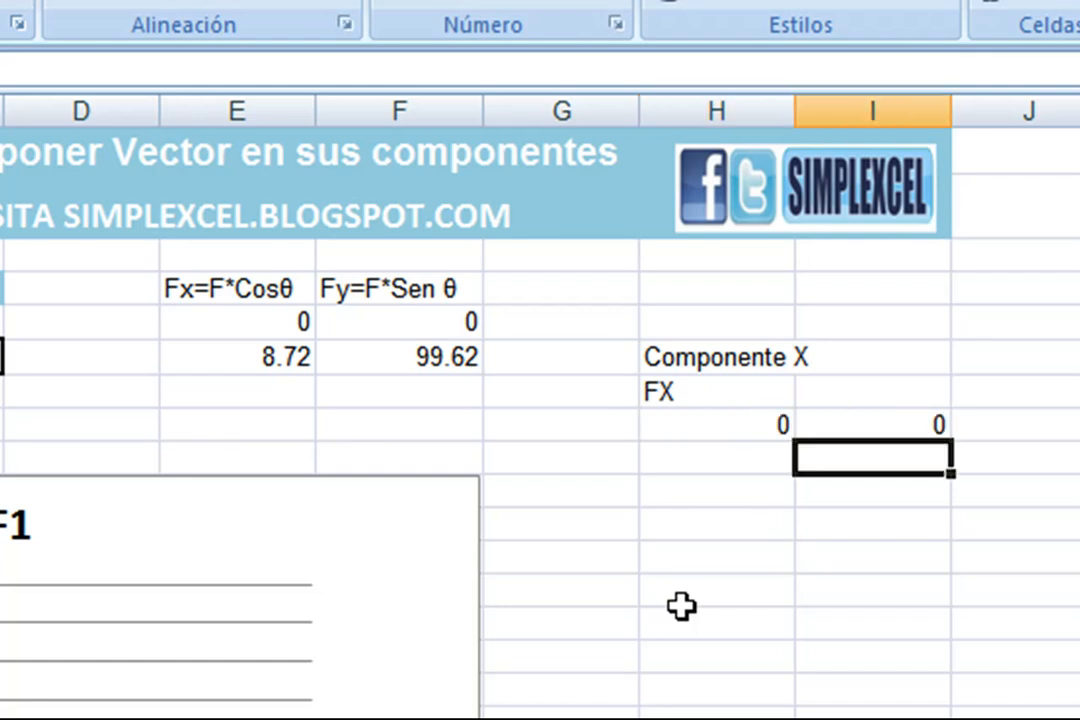
Enter the FX end point by linking H9 to the Fx result with =E6 and putting 0 in I9
{"action": "key", "text": "Left"}
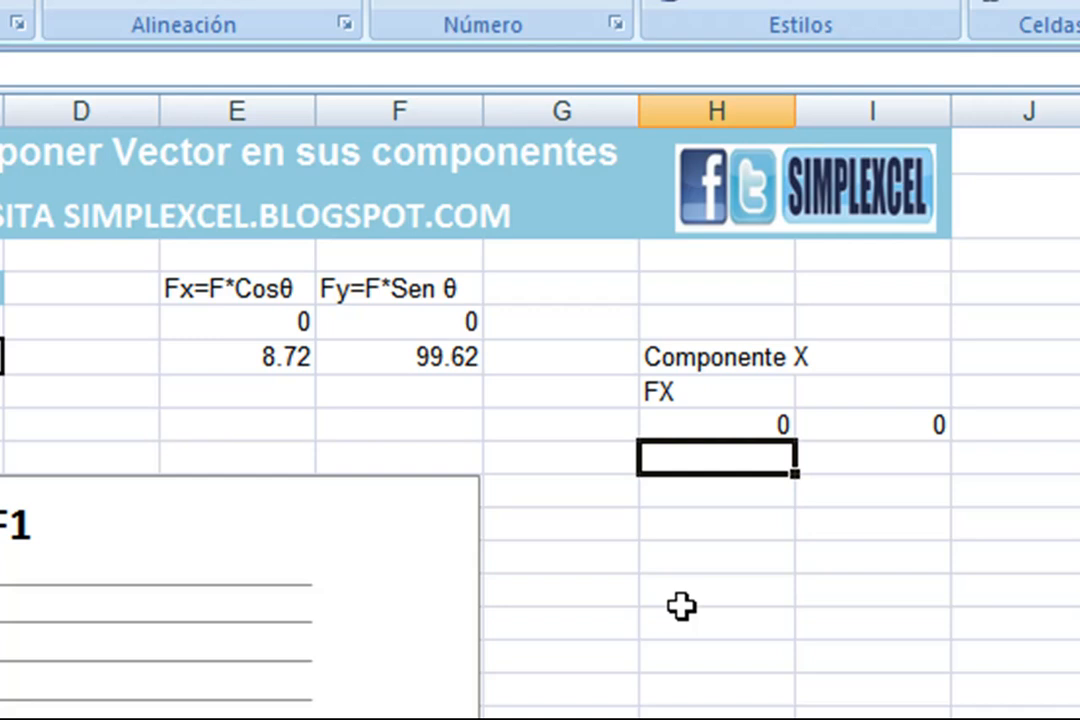
{"action": "type", "text": "="}
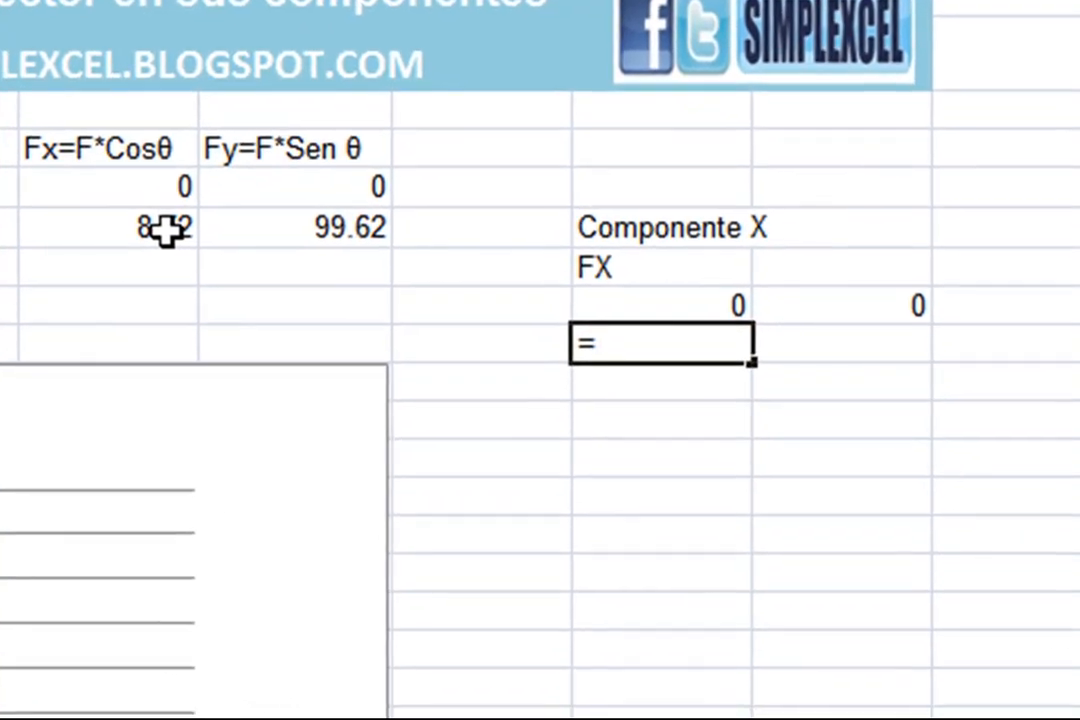
{"action": "left_click", "coordinate": [287, 357]}
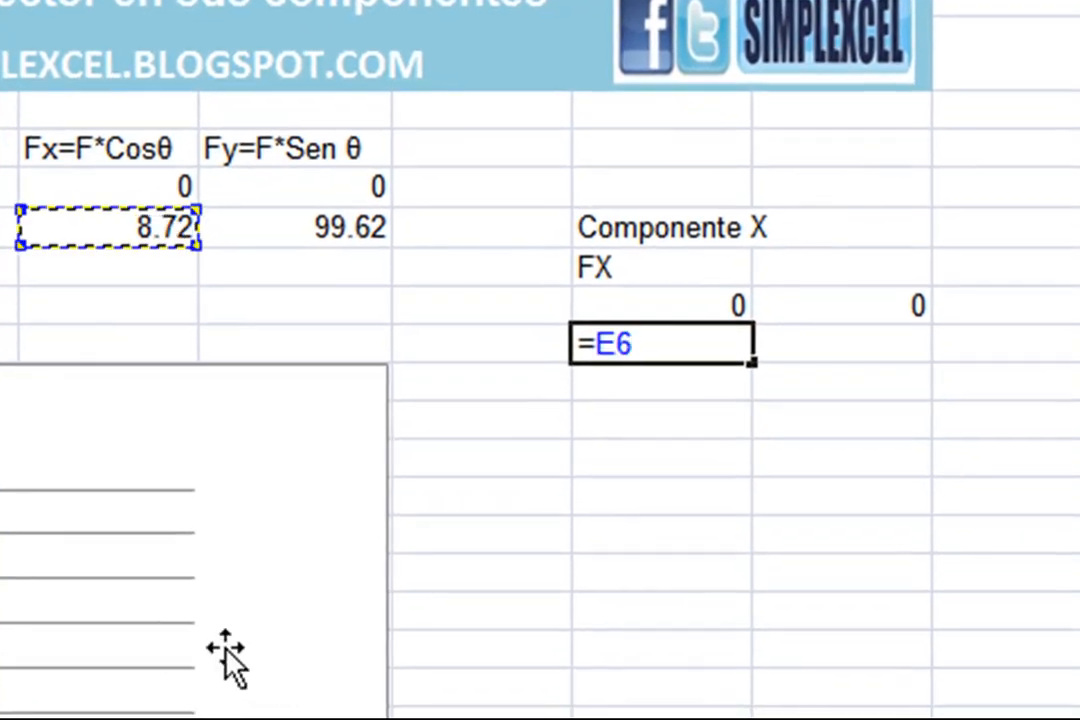
{"action": "key", "text": "ctrl+Return"}
{"action": "key", "text": "Right"}
{"action": "type", "text": "0"}
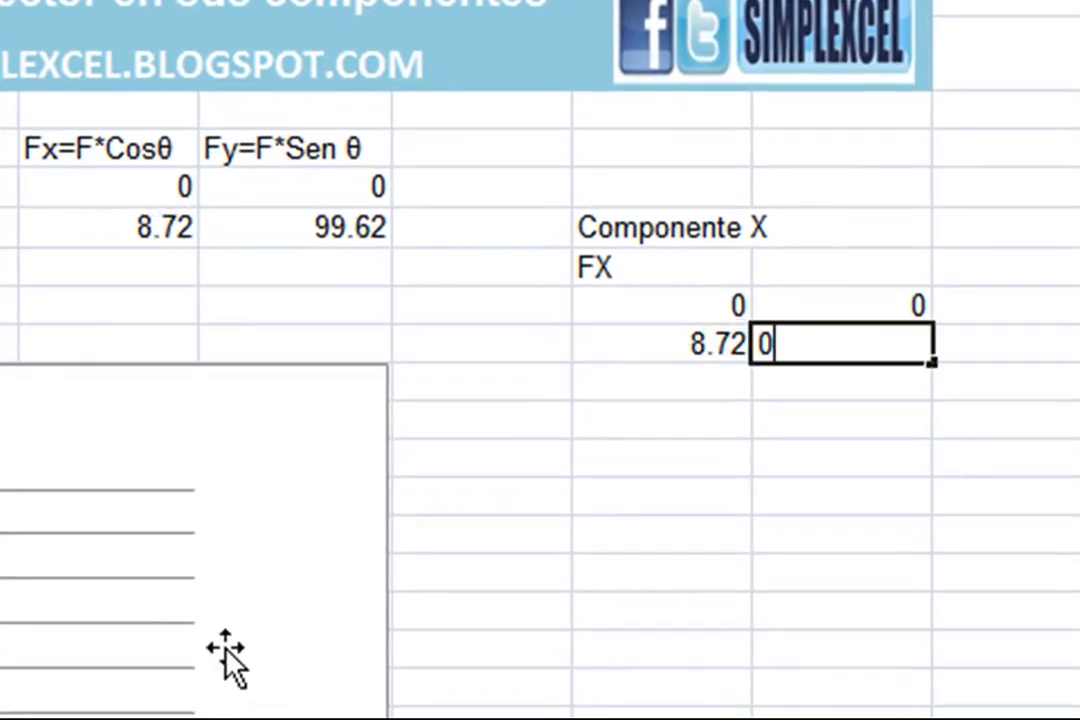
{"action": "key", "text": "Return"}
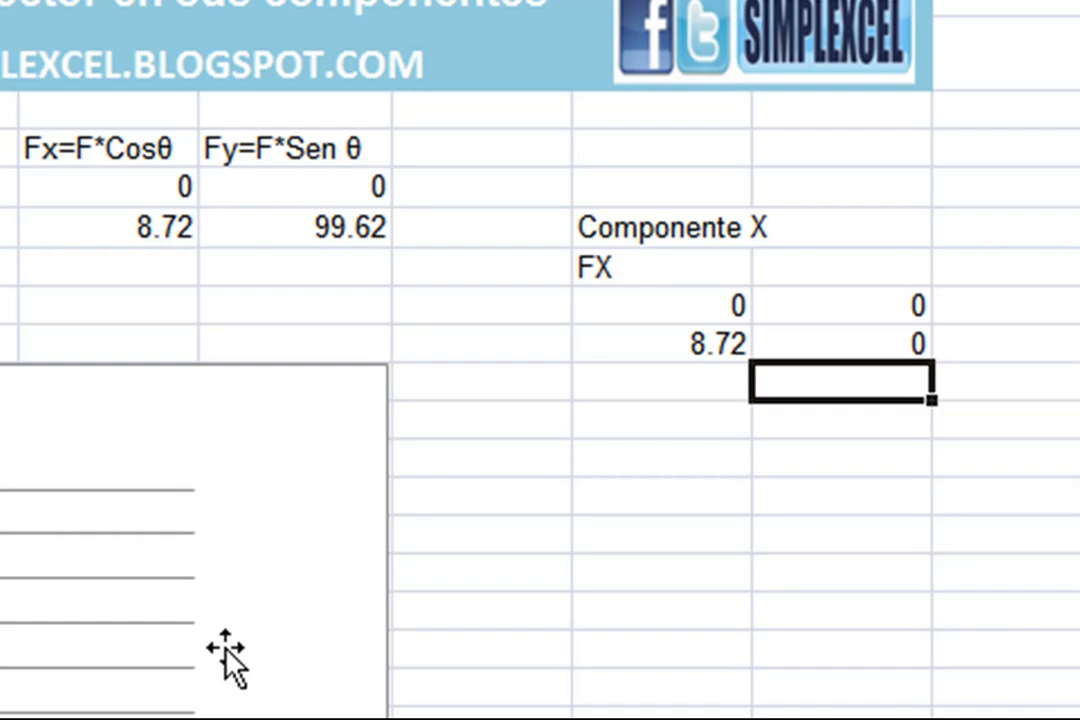
Add a new series named FX to the chart's data source
{"action": "left_click", "coordinate": [810, 185]}
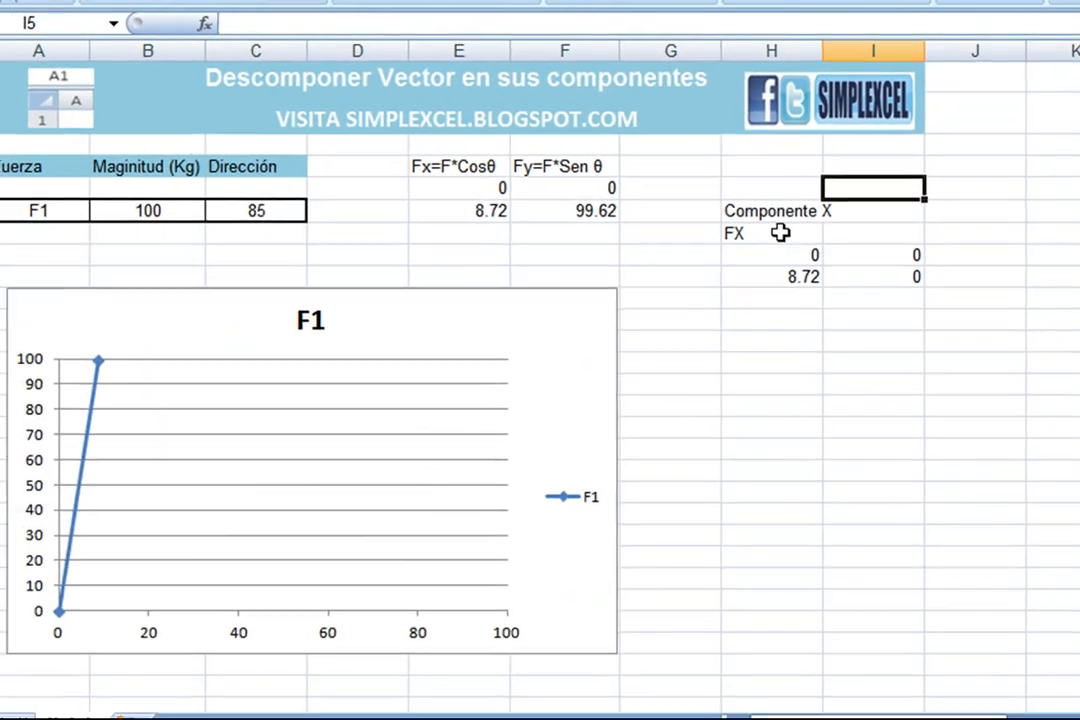
{"action": "left_click", "coordinate": [253, 444]}
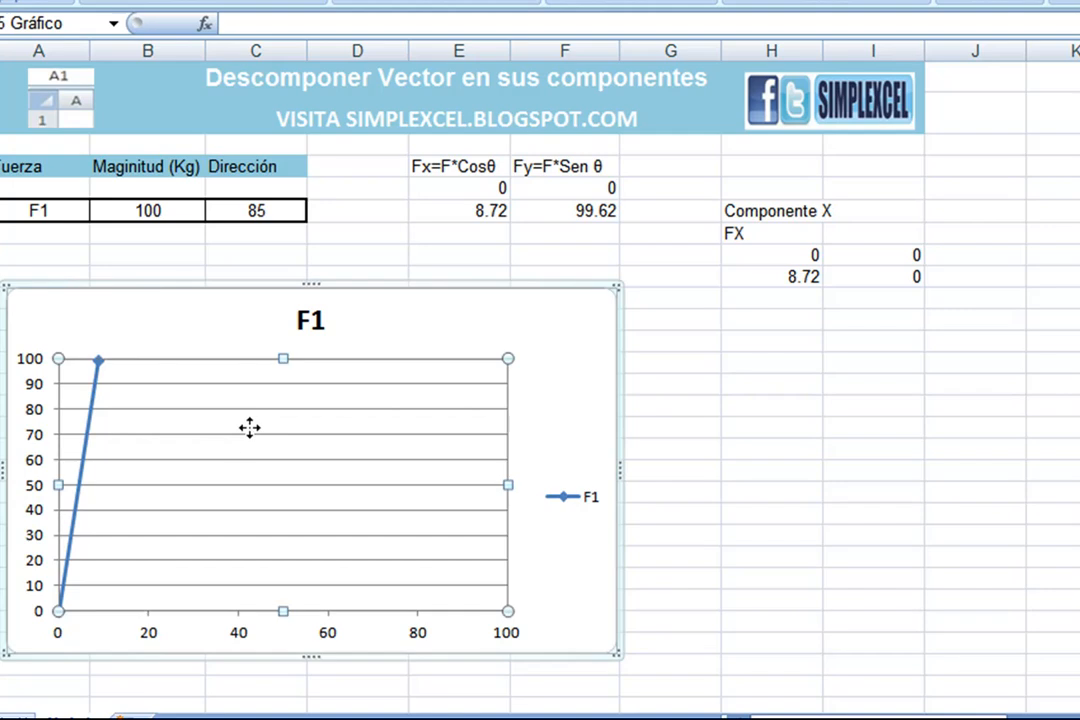
{"action": "right_click", "coordinate": [251, 430]}
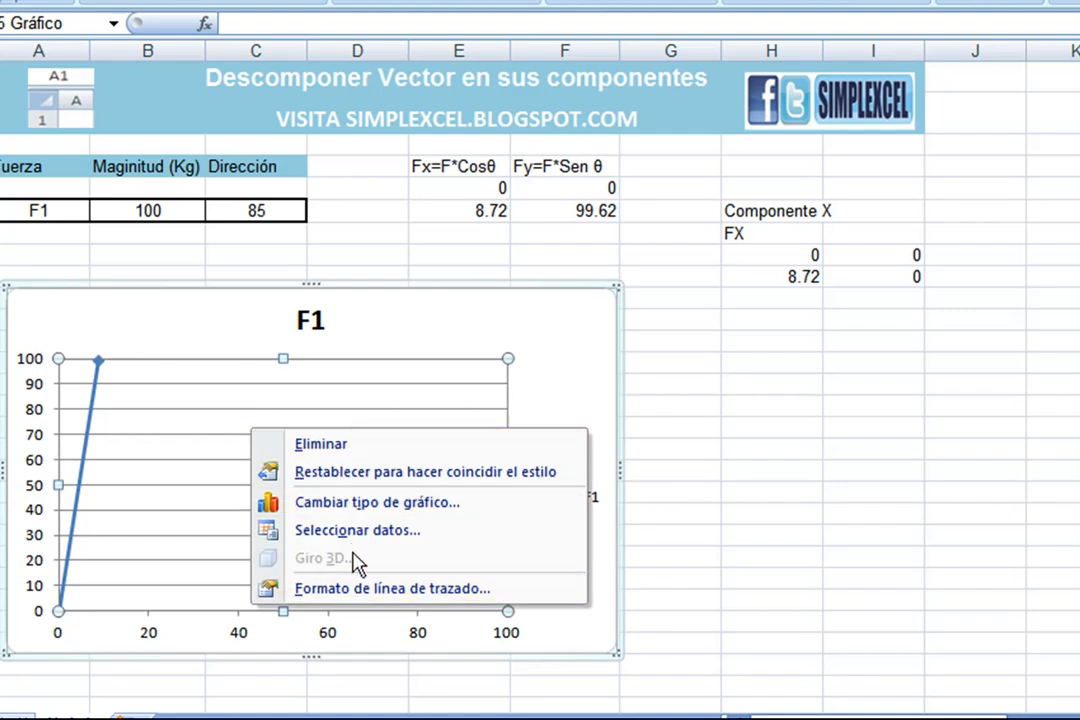
{"action": "left_click", "coordinate": [447, 313]}
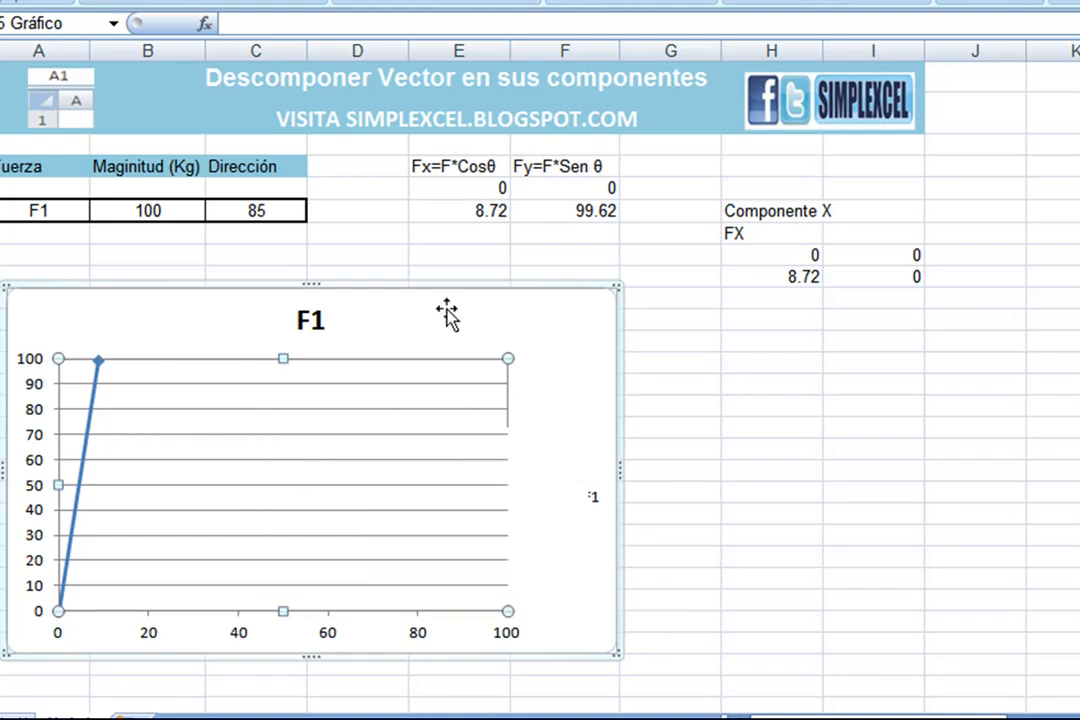
{"action": "right_click", "coordinate": [447, 313]}
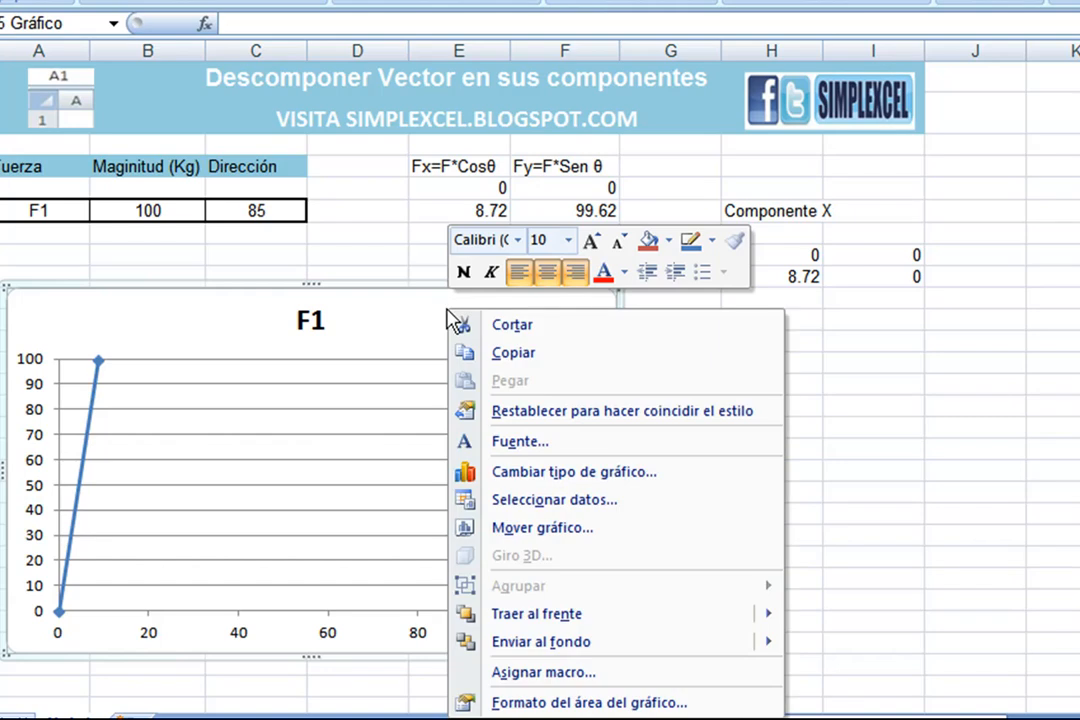
{"action": "left_click", "coordinate": [530, 502]}
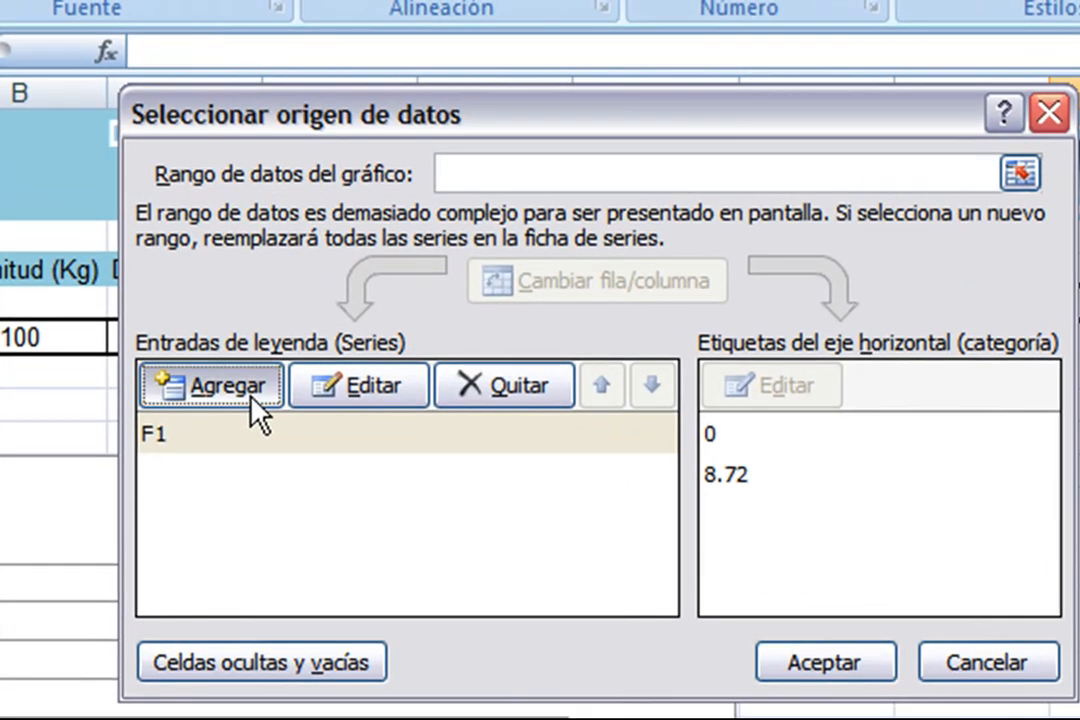
{"action": "left_click", "coordinate": [257, 413]}
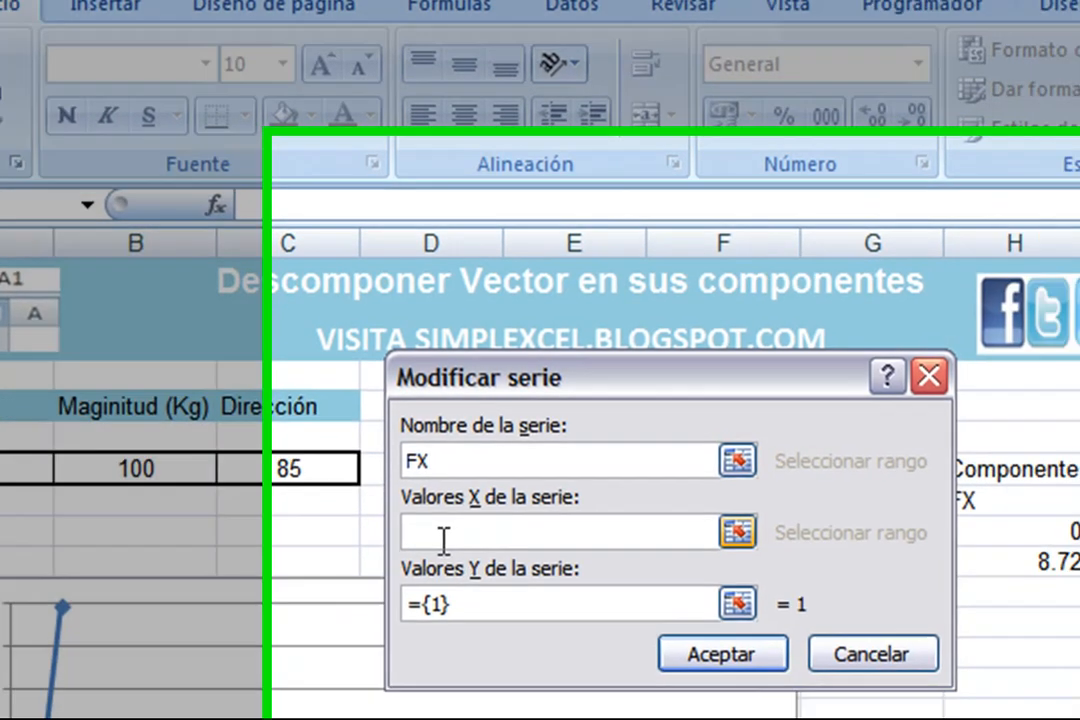
Set the FX series' X values to the range H8:H9
{"action": "left_click", "coordinate": [443, 537]}
{"action": "left_click", "coordinate": [737, 532]}
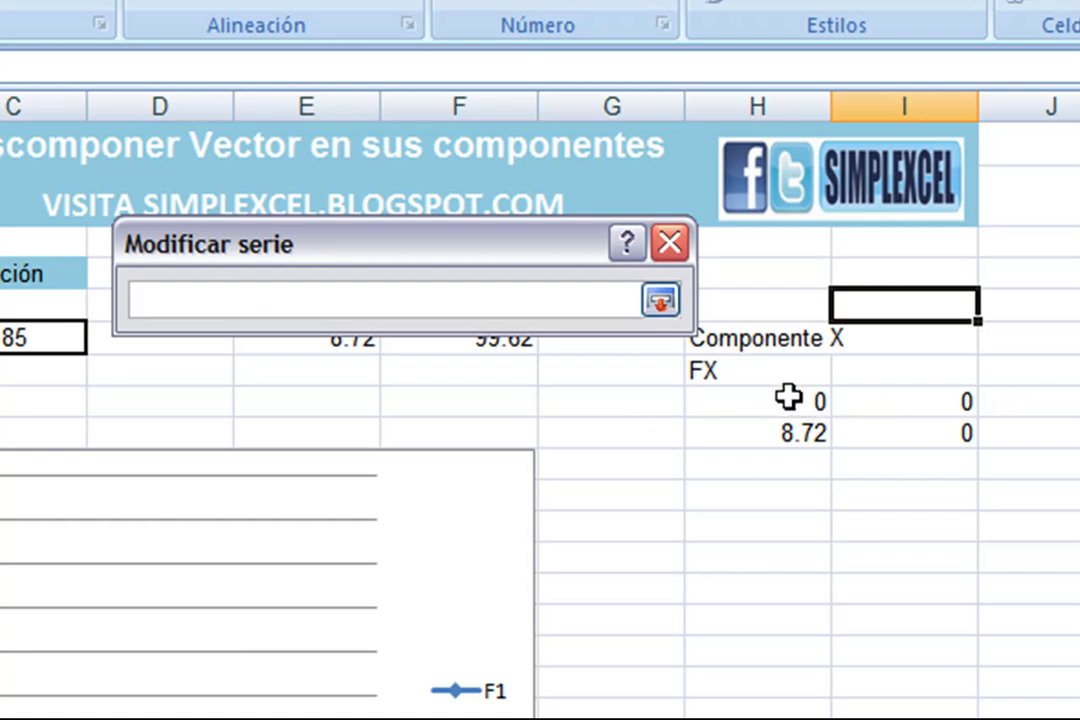
{"action": "left_click_drag", "start_coordinate": [788, 399], "coordinate": [776, 427]}
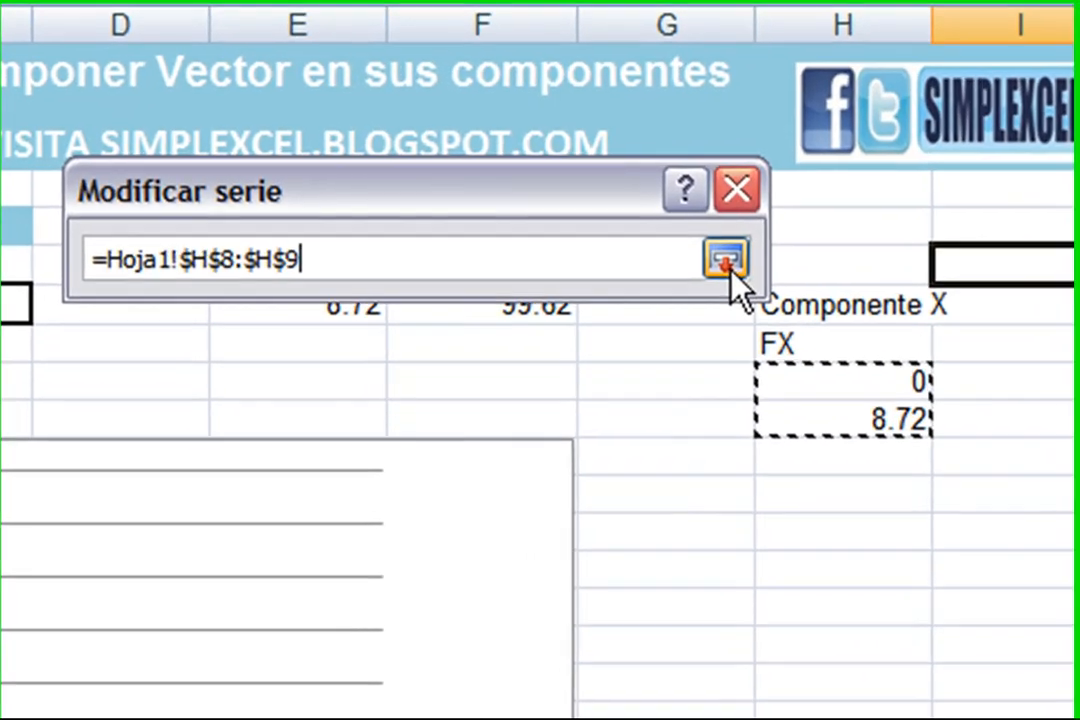
{"action": "left_click", "coordinate": [659, 300]}
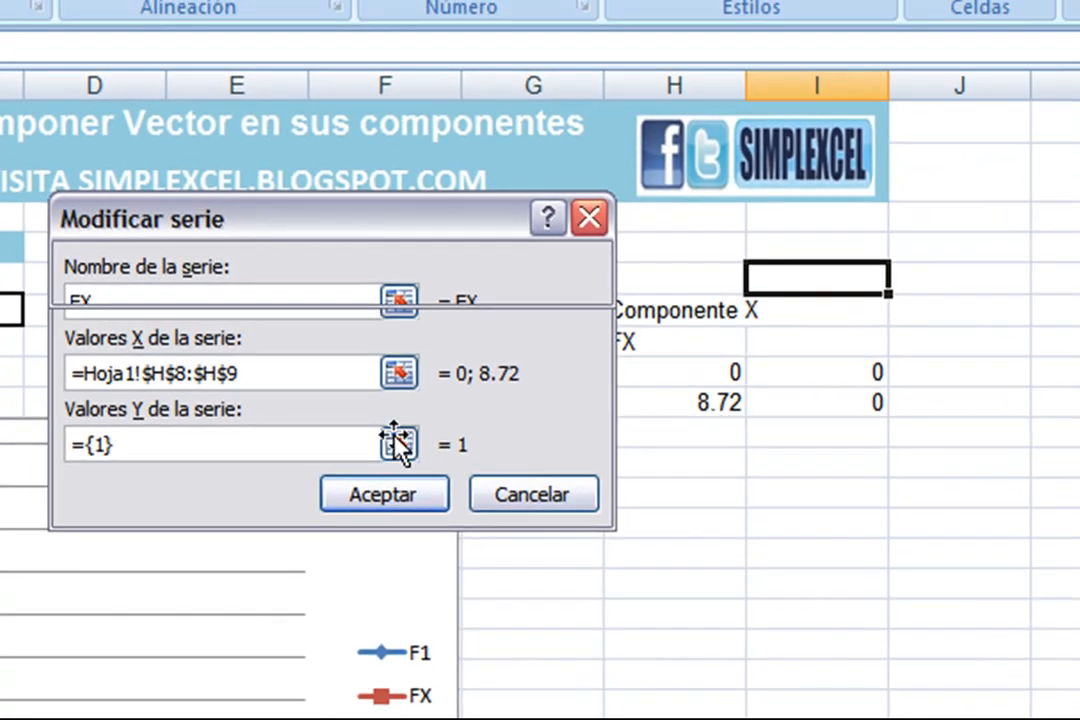
Set the FX series' Y values to the range I8:I9 and accept the chart's data source
{"action": "left_click", "coordinate": [410, 448]}
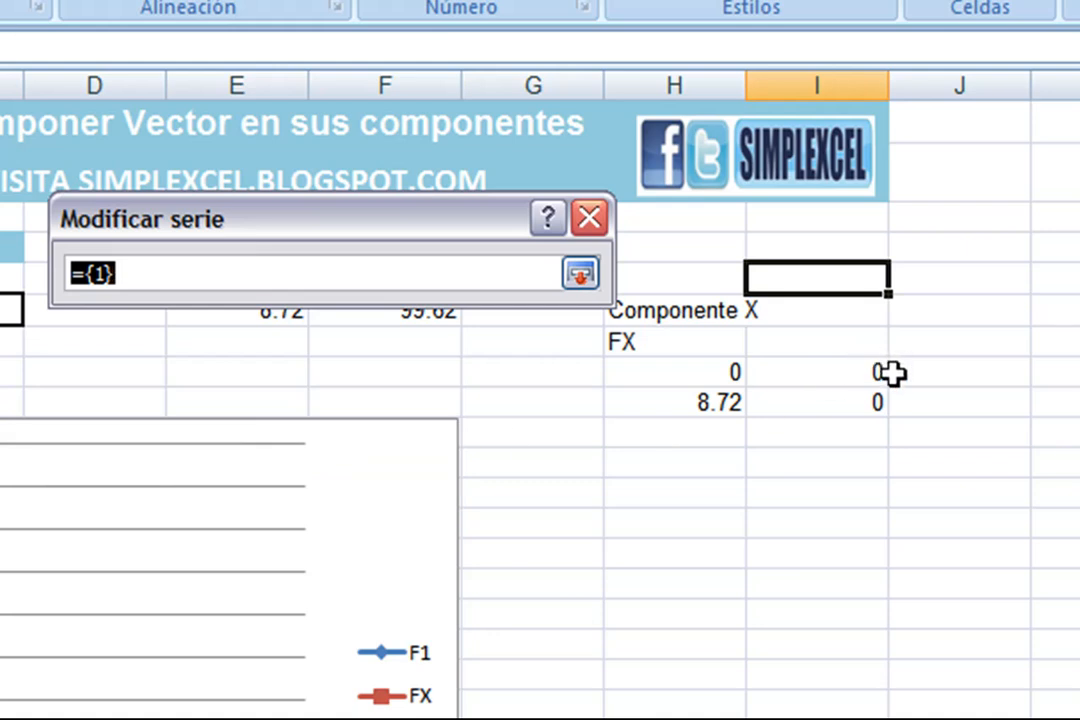
{"action": "left_click_drag", "start_coordinate": [829, 376], "coordinate": [827, 415]}
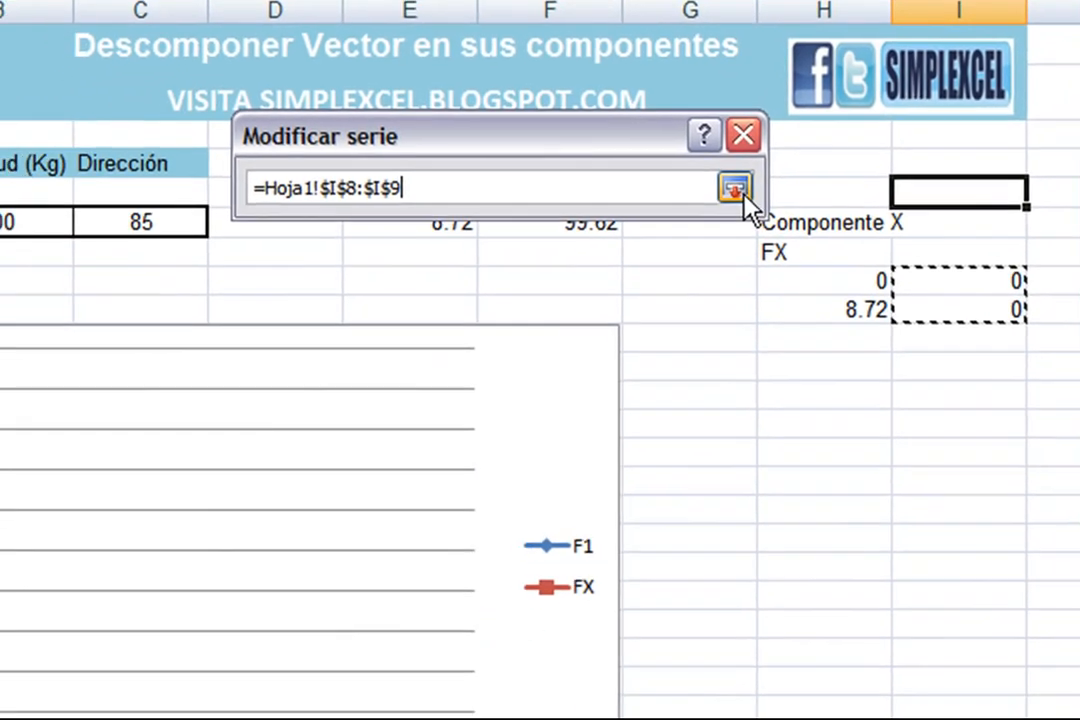
{"action": "left_click", "coordinate": [580, 273]}
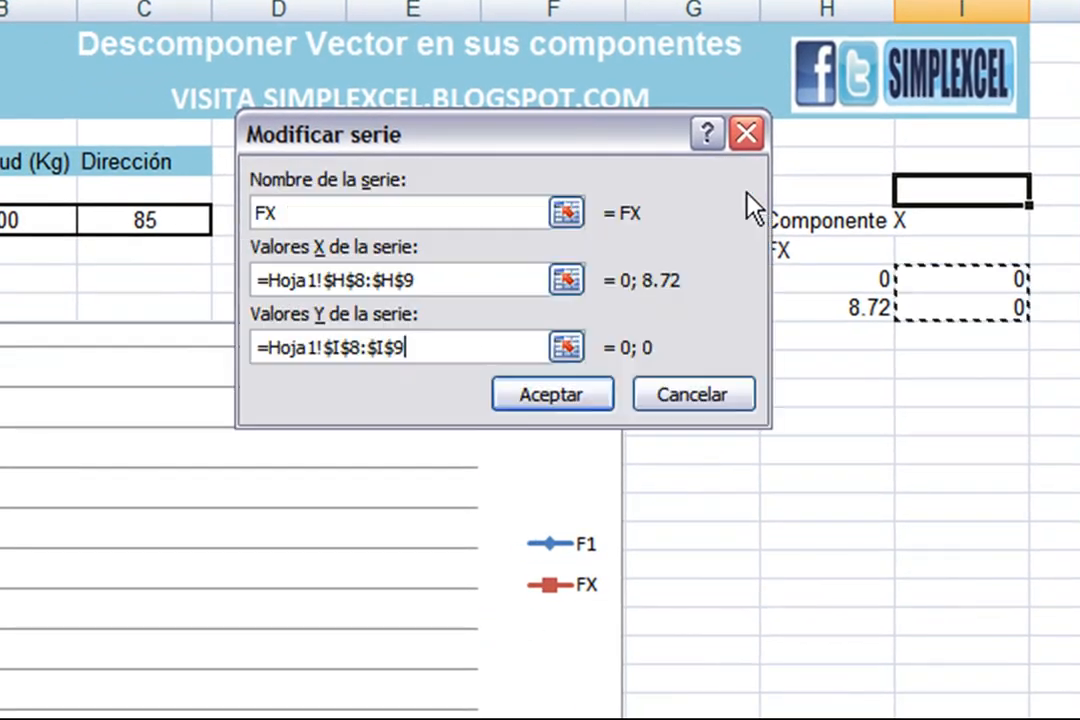
{"action": "left_click", "coordinate": [535, 400]}
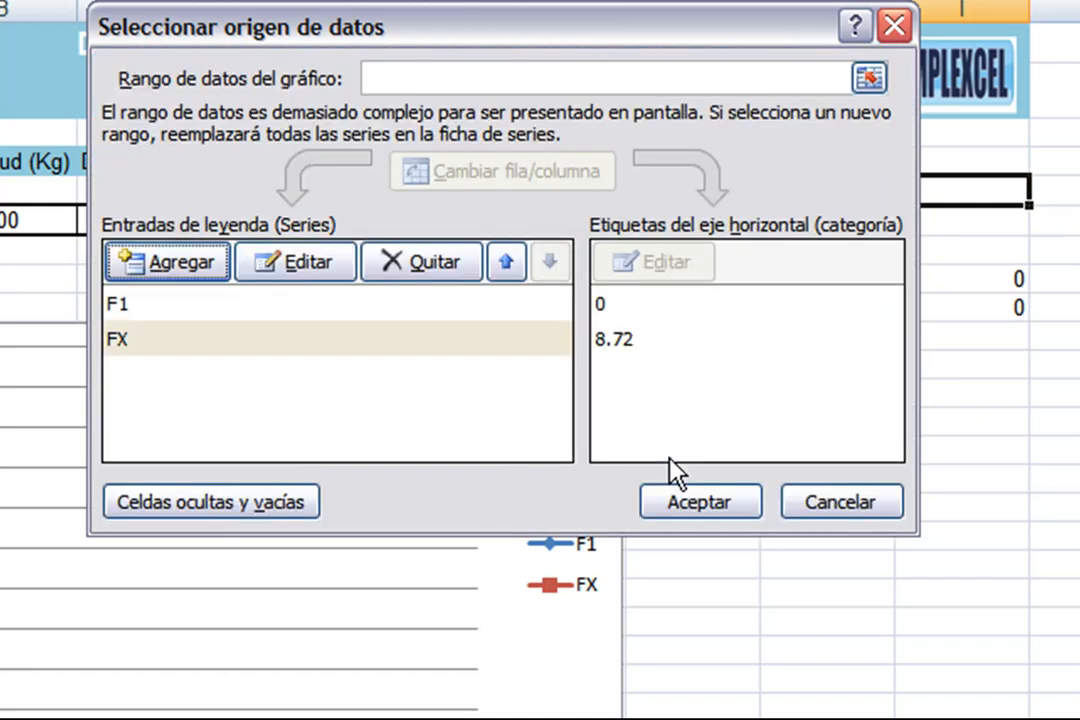
{"action": "left_click", "coordinate": [664, 505]}
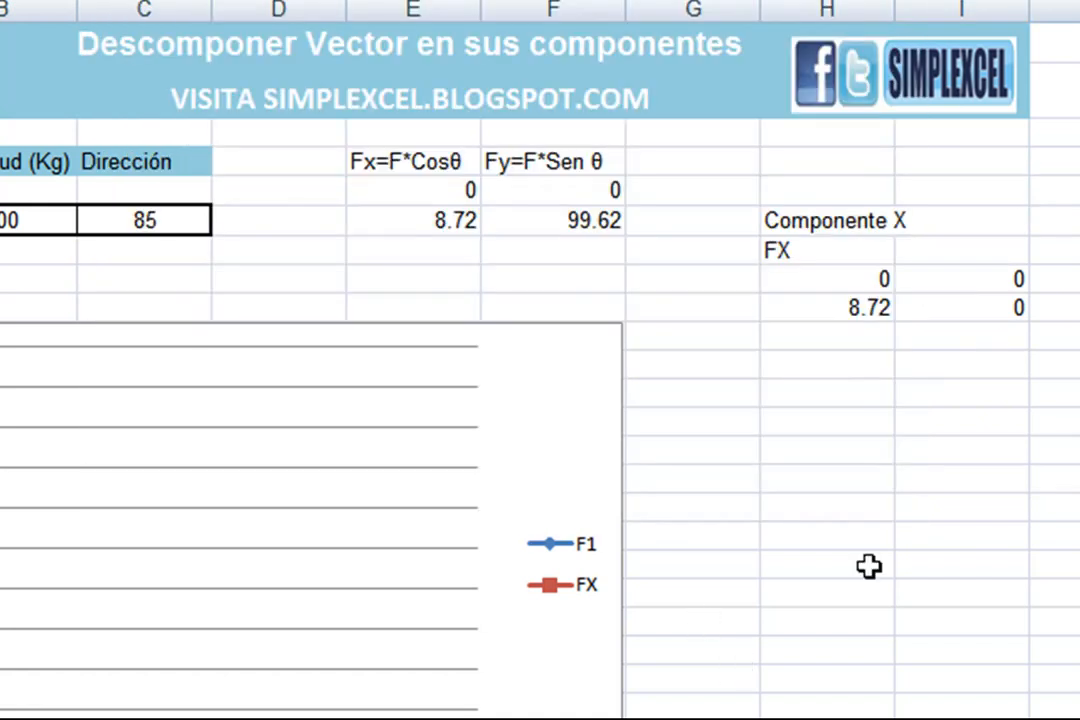
Set F1's direction in C6 to 60
{"action": "left_click", "coordinate": [868, 566]}
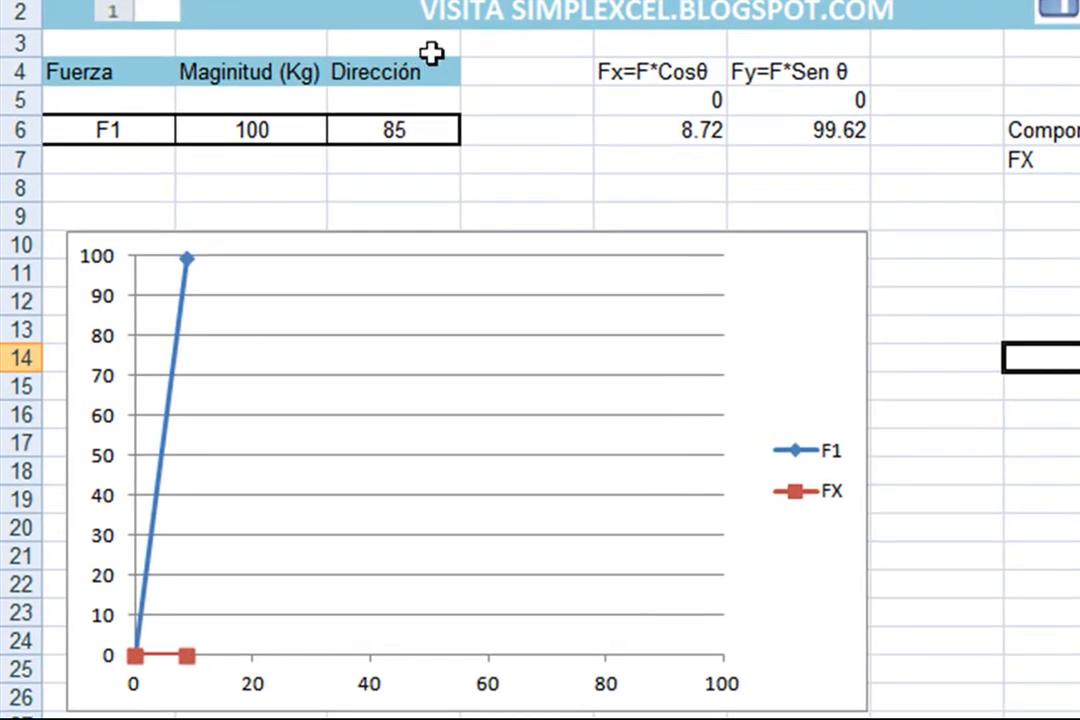
{"action": "left_click", "coordinate": [388, 140]}
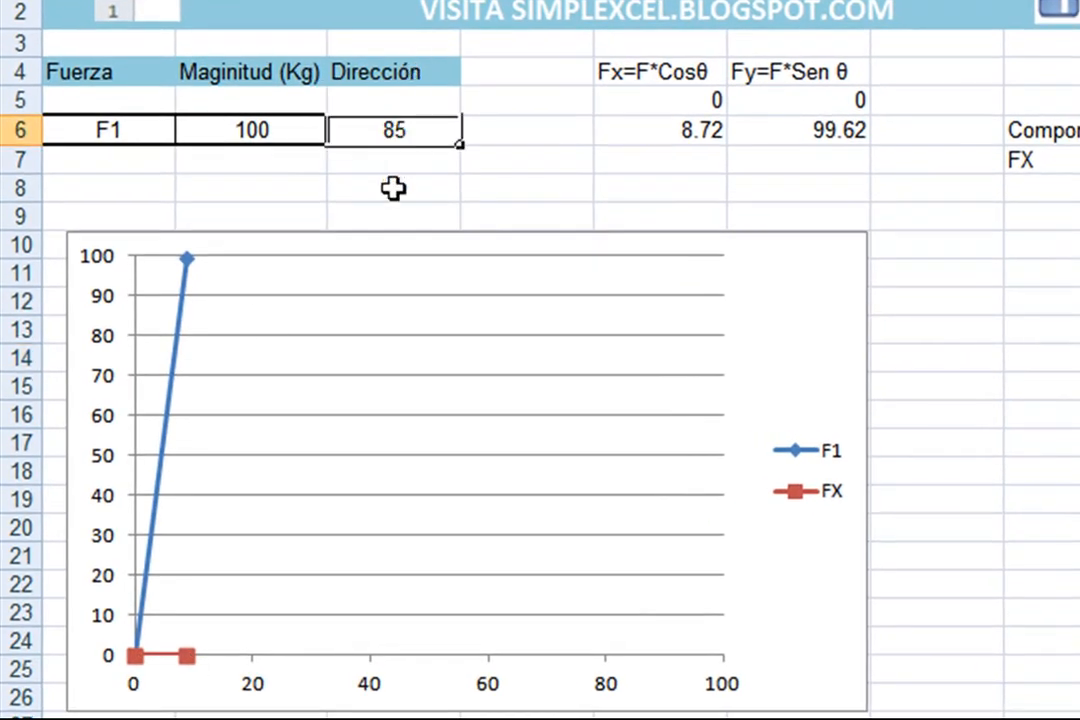
{"action": "type", "text": "60"}
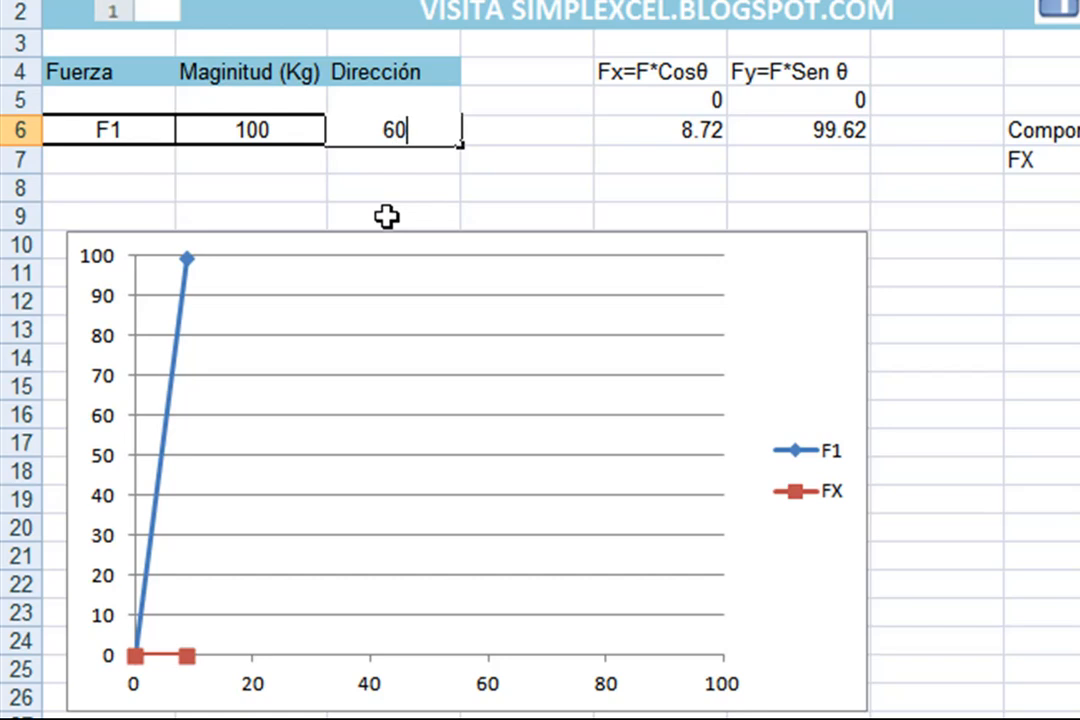
{"action": "key", "text": "Return"}
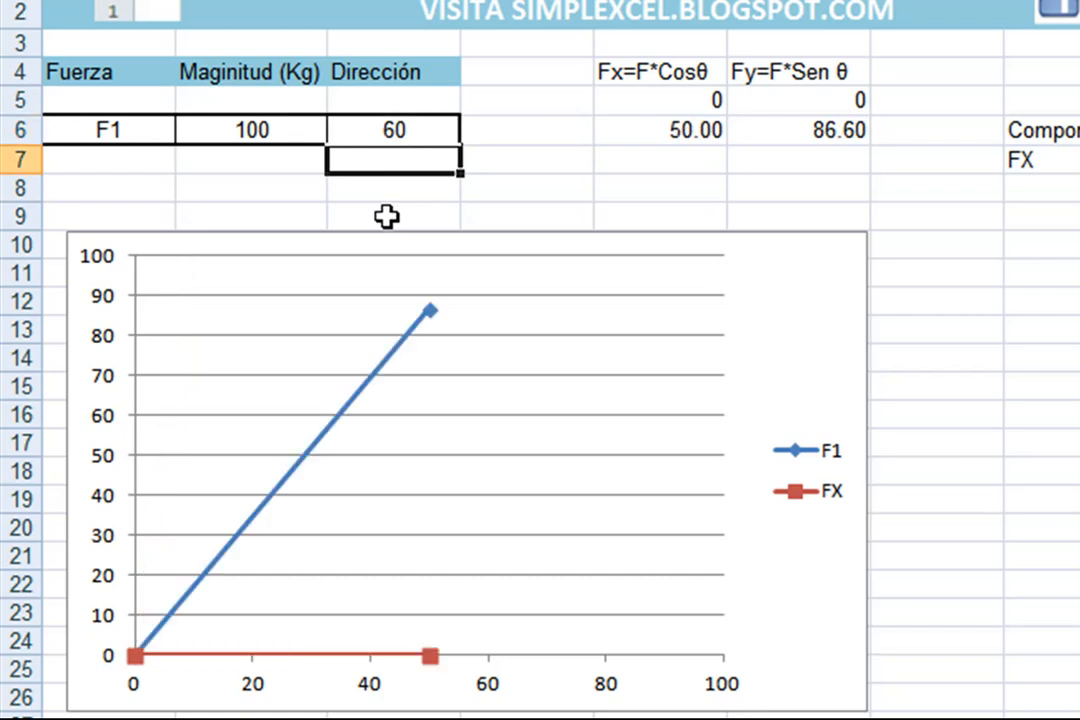
Set F1's direction in C6 to 35
{"action": "key", "text": "Up"}
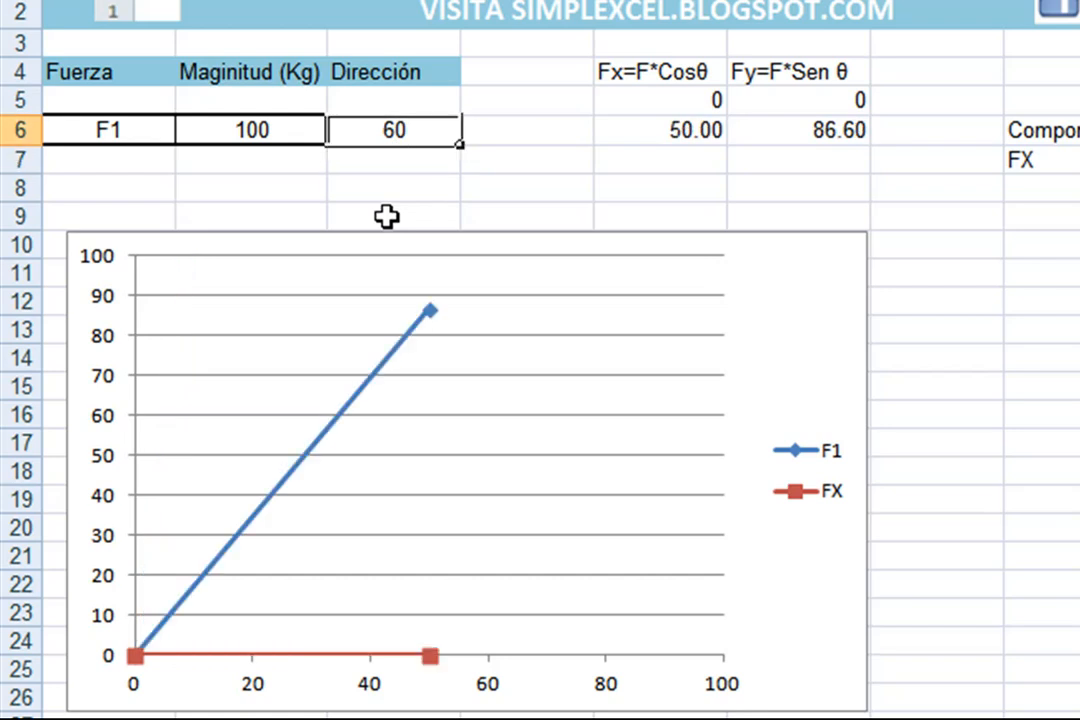
{"action": "type", "text": "35"}
{"action": "key", "text": "Return"}
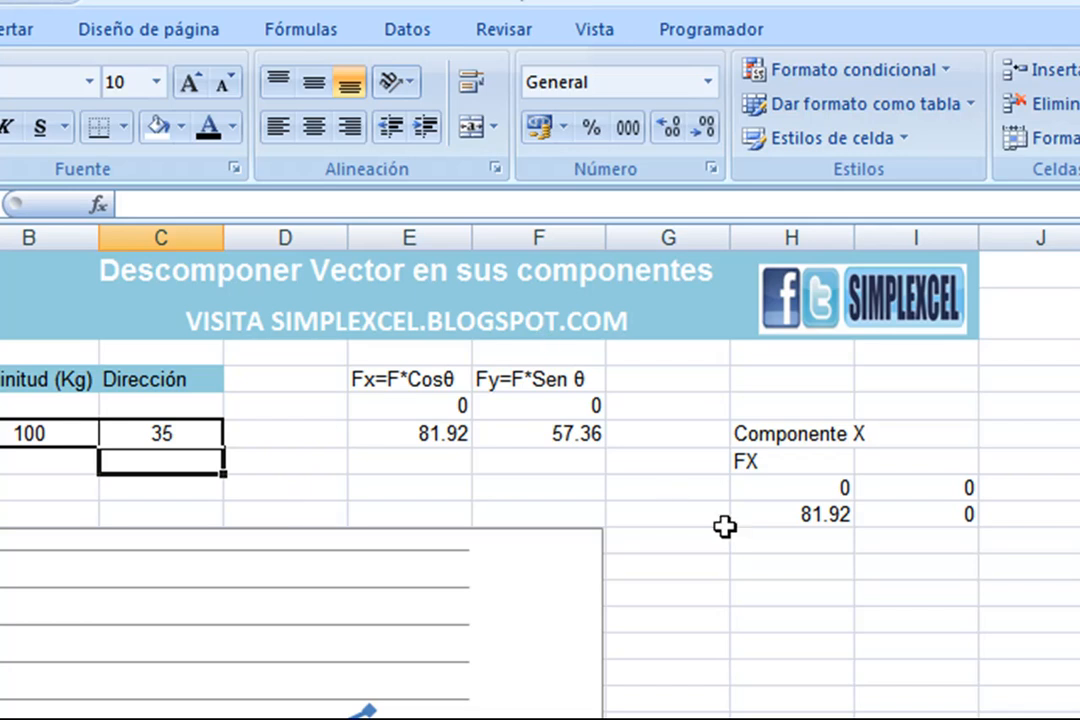
Label a second component block below the X one with Componente Y in H11 and Fy in H12
{"action": "left_click", "coordinate": [860, 537]}
{"action": "left_click", "coordinate": [712, 591]}
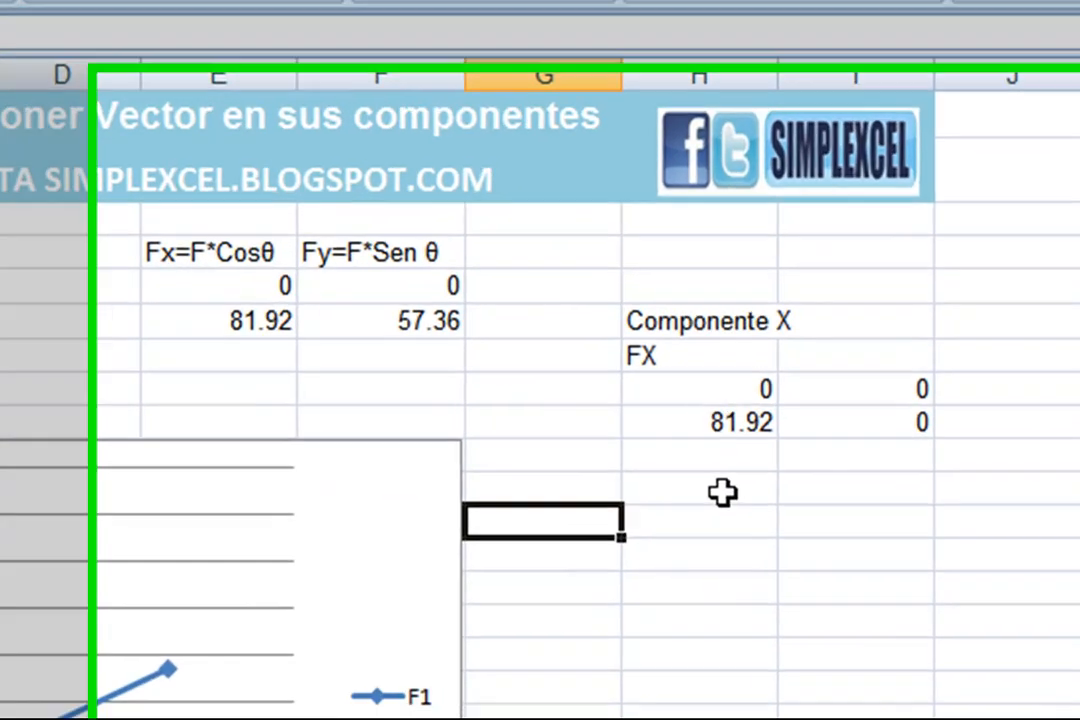
{"action": "left_click", "coordinate": [723, 492]}
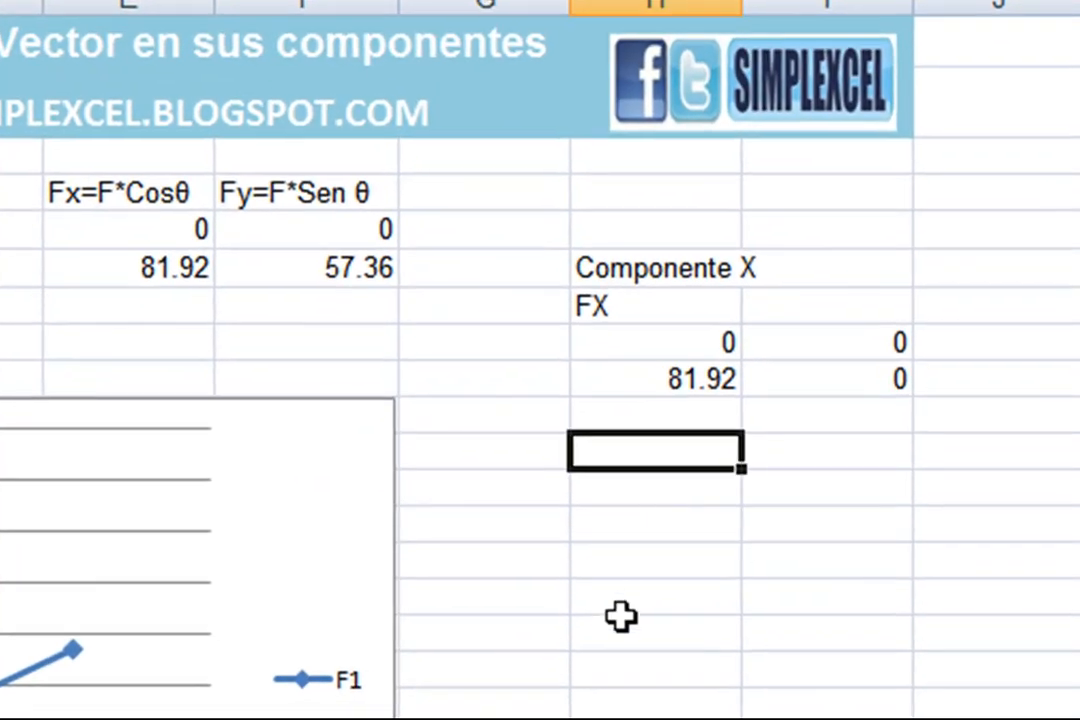
{"action": "type", "text": "Componente"}
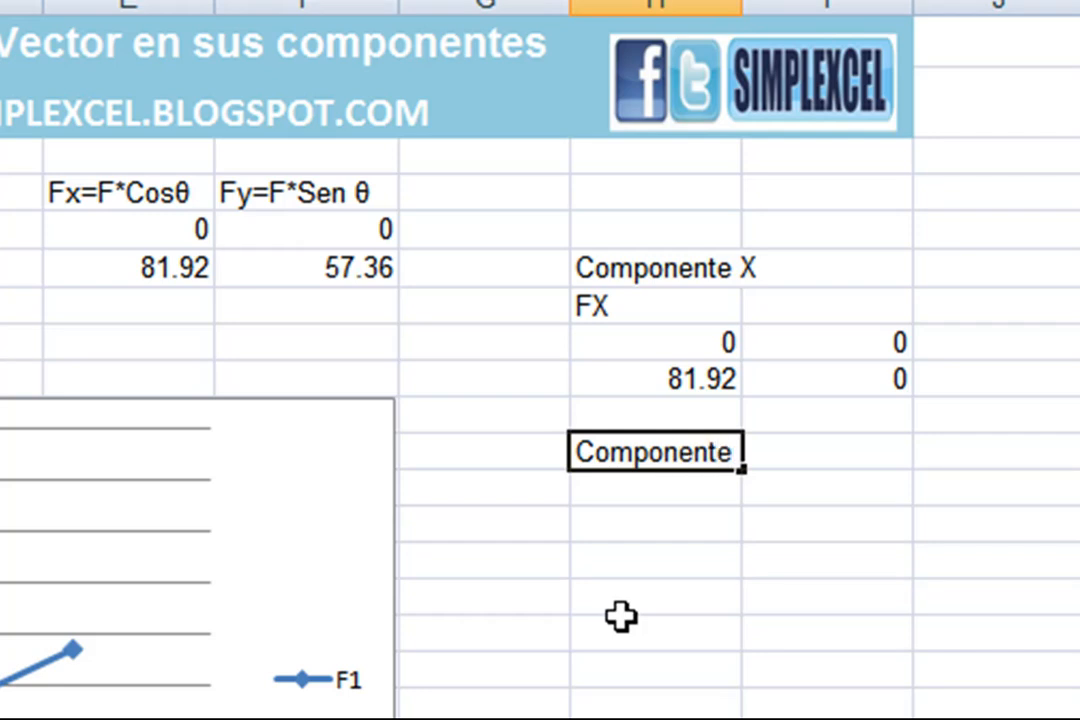
{"action": "type", "text": " Y"}
{"action": "key", "text": "Return"}
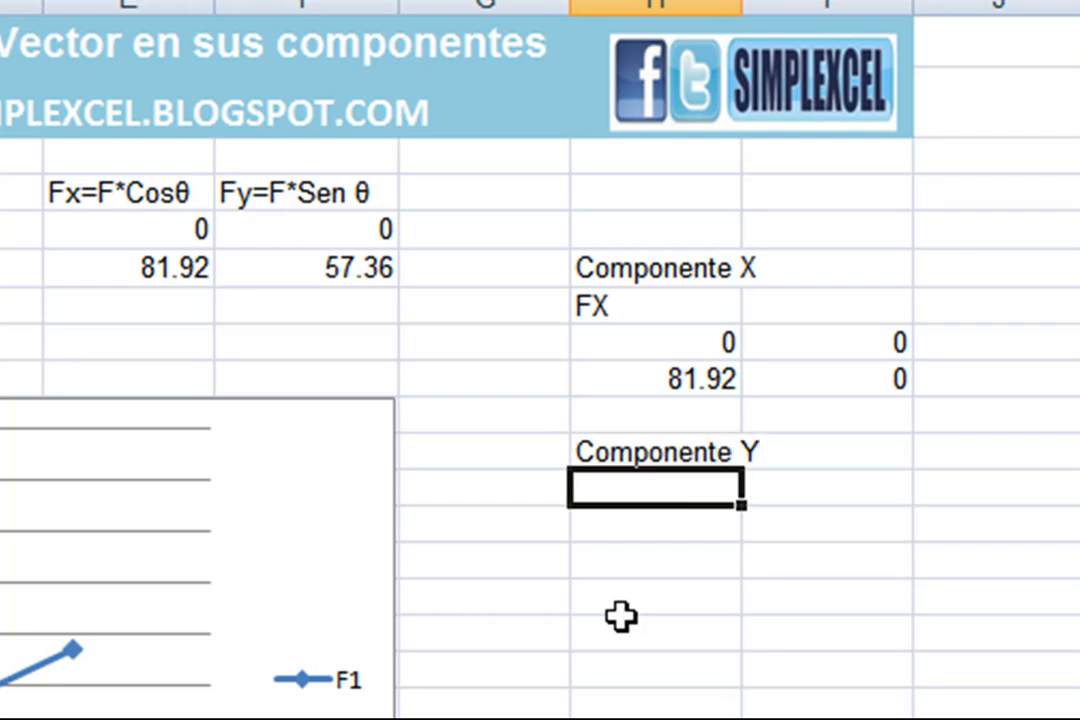
{"action": "type", "text": "Fy"}
{"action": "key", "text": "Return"}
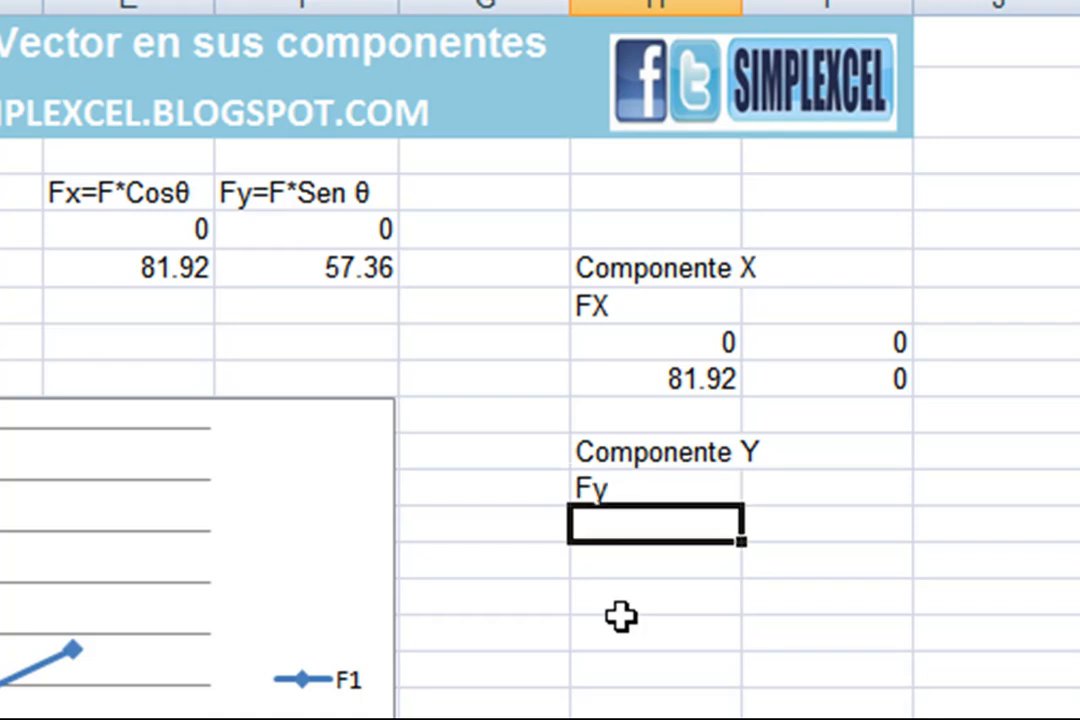
Enter the Fy start point as 0 in H13 and 0 in I13
{"action": "type", "text": "0"}
{"action": "key", "text": "Tab"}
{"action": "type", "text": "0"}
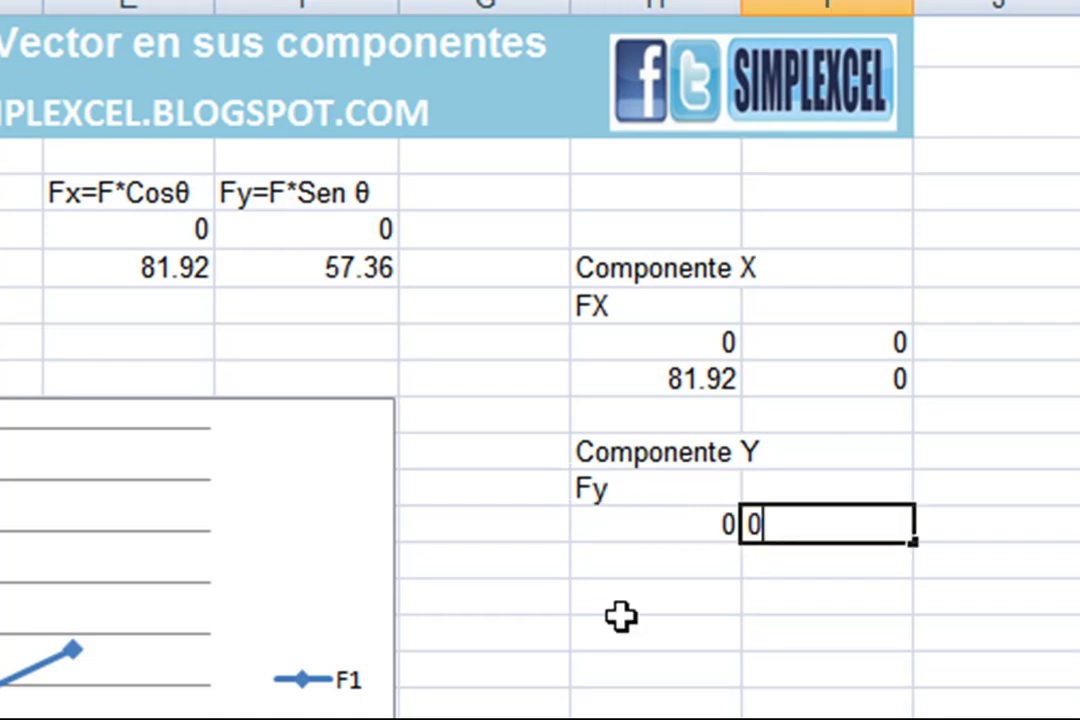
{"action": "key", "text": "Down"}
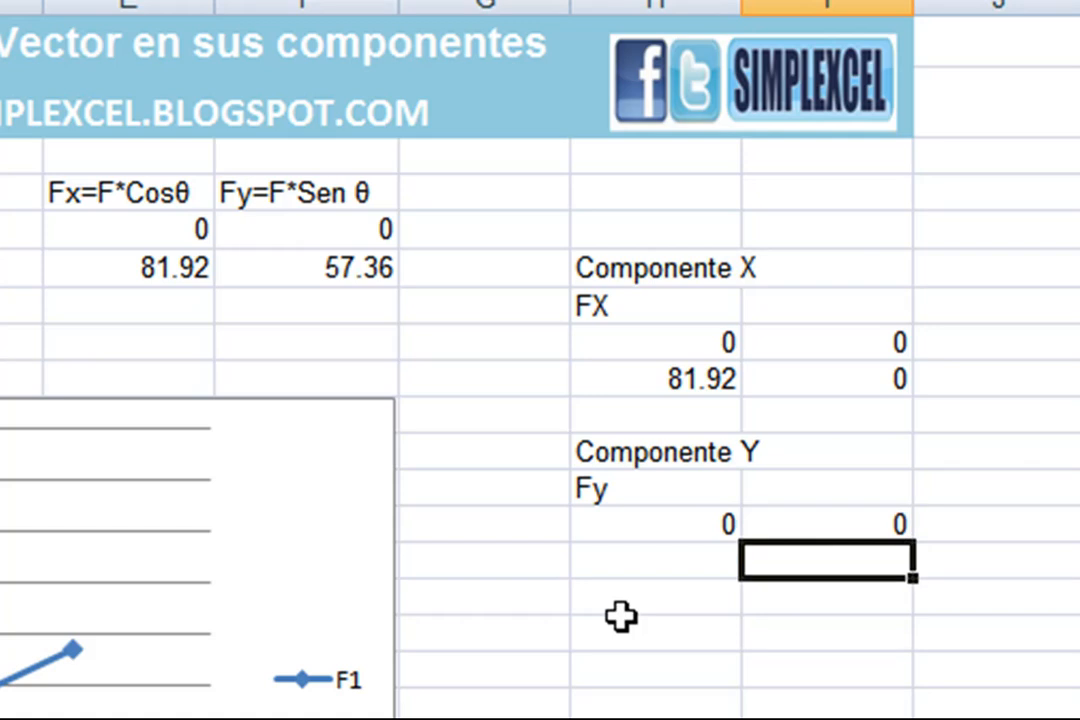
Enter the Fy end point by putting 0 in H14 and linking I14 to the Fy result with =F6
{"action": "key", "text": "Left"}
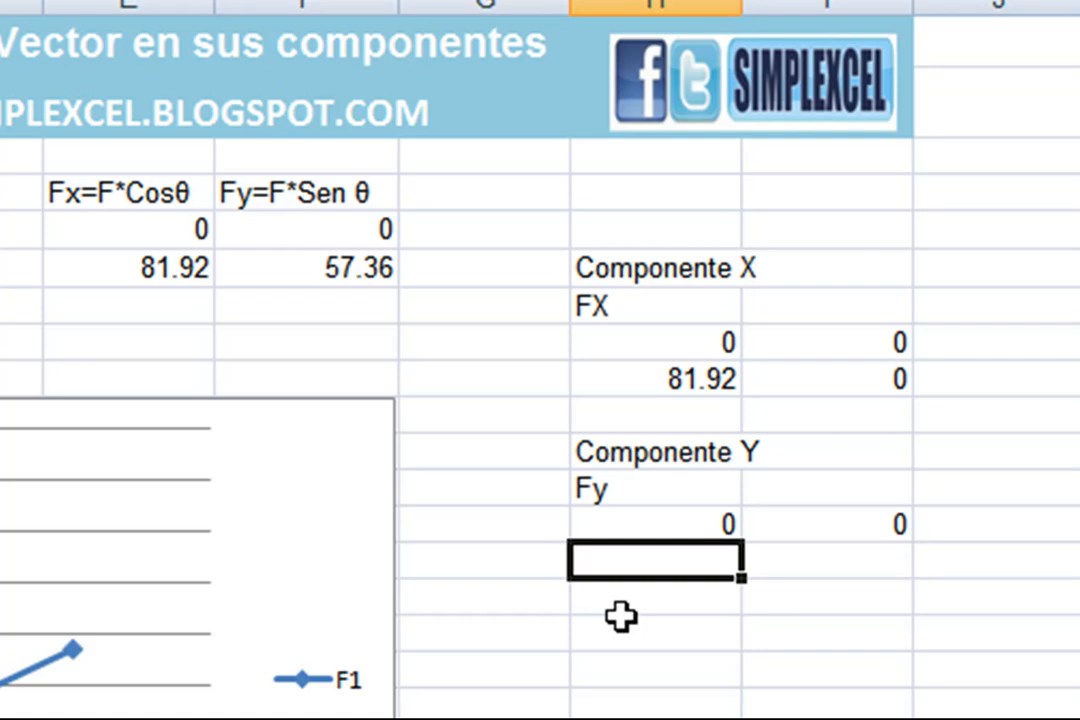
{"action": "type", "text": "0"}
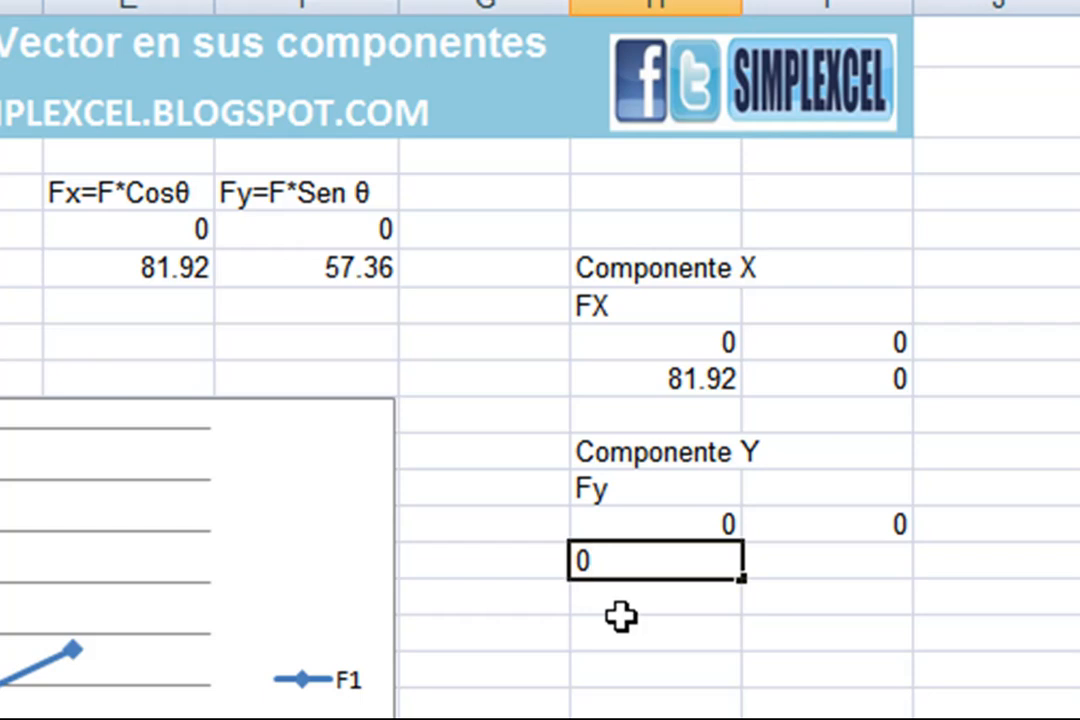
{"action": "key", "text": "Tab"}
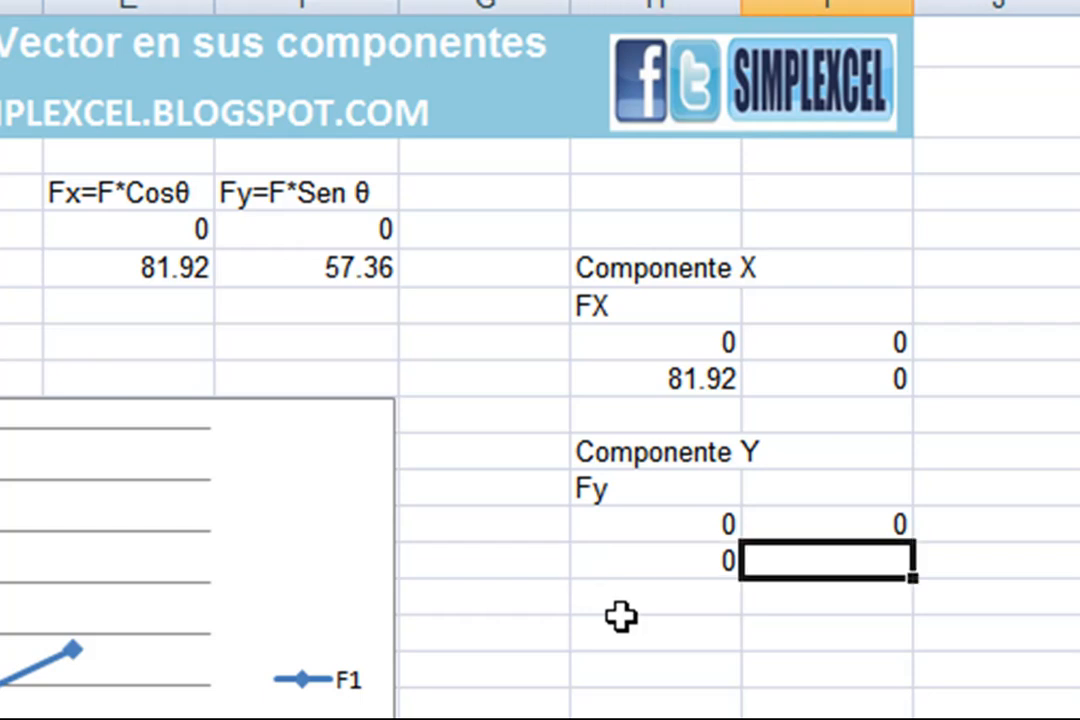
{"action": "type", "text": "="}
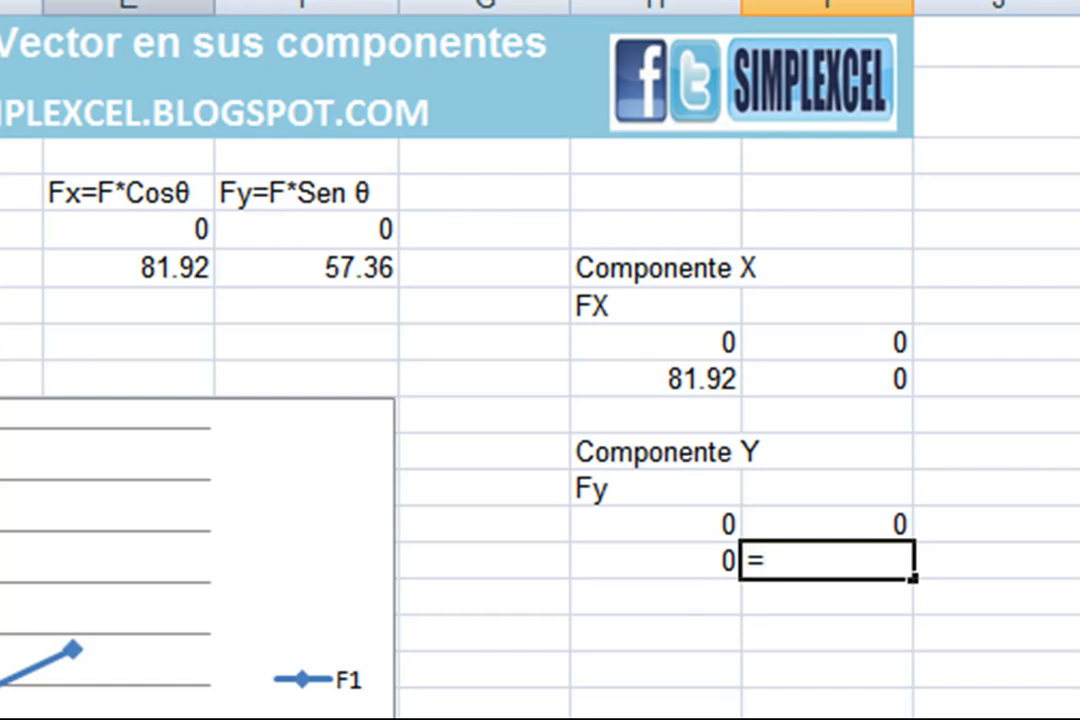
{"action": "left_click", "coordinate": [306, 280]}
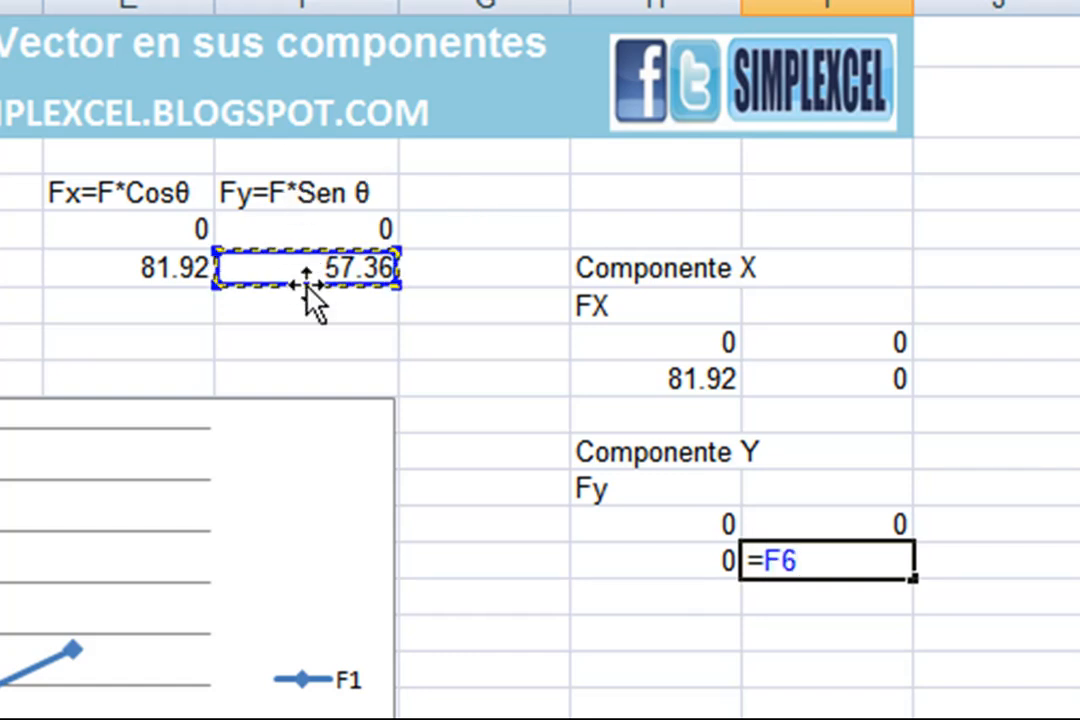
{"action": "key", "text": "Return"}
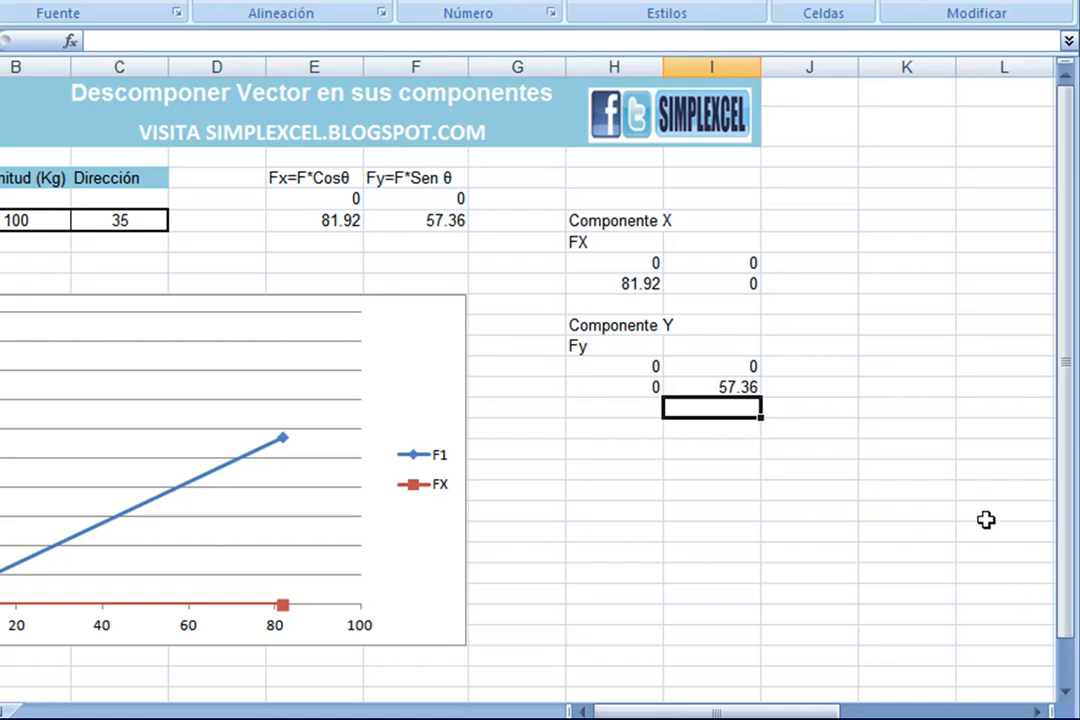
Add a new series named Fy to the chart's data source
{"action": "left_click", "coordinate": [408, 394]}
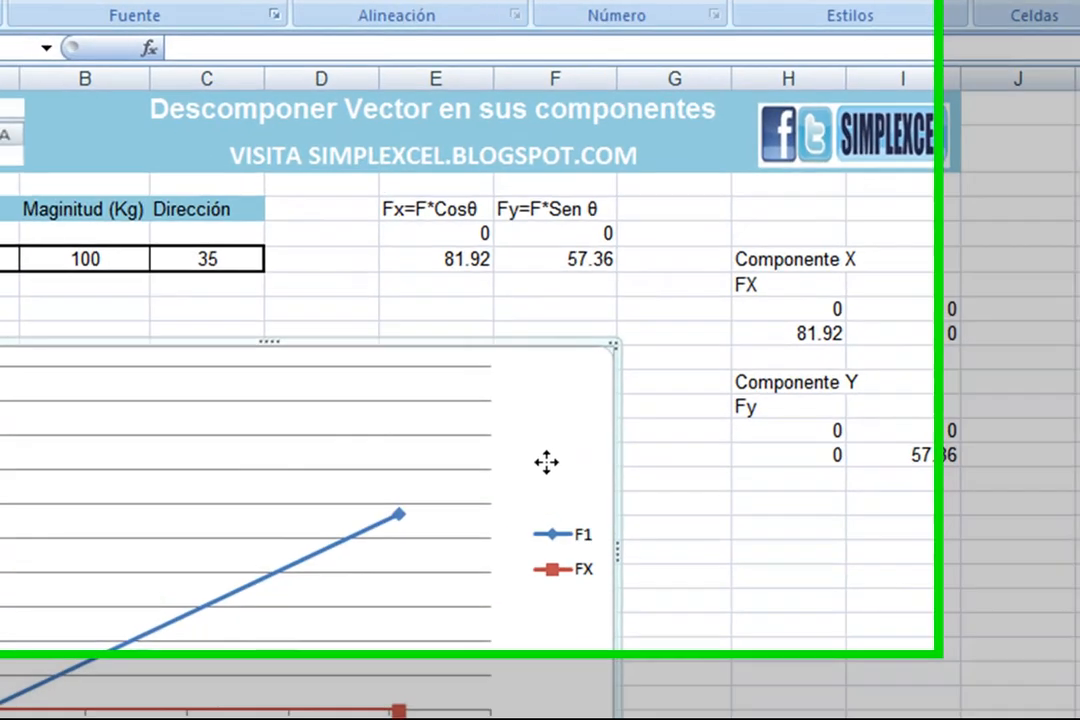
{"action": "right_click", "coordinate": [408, 394]}
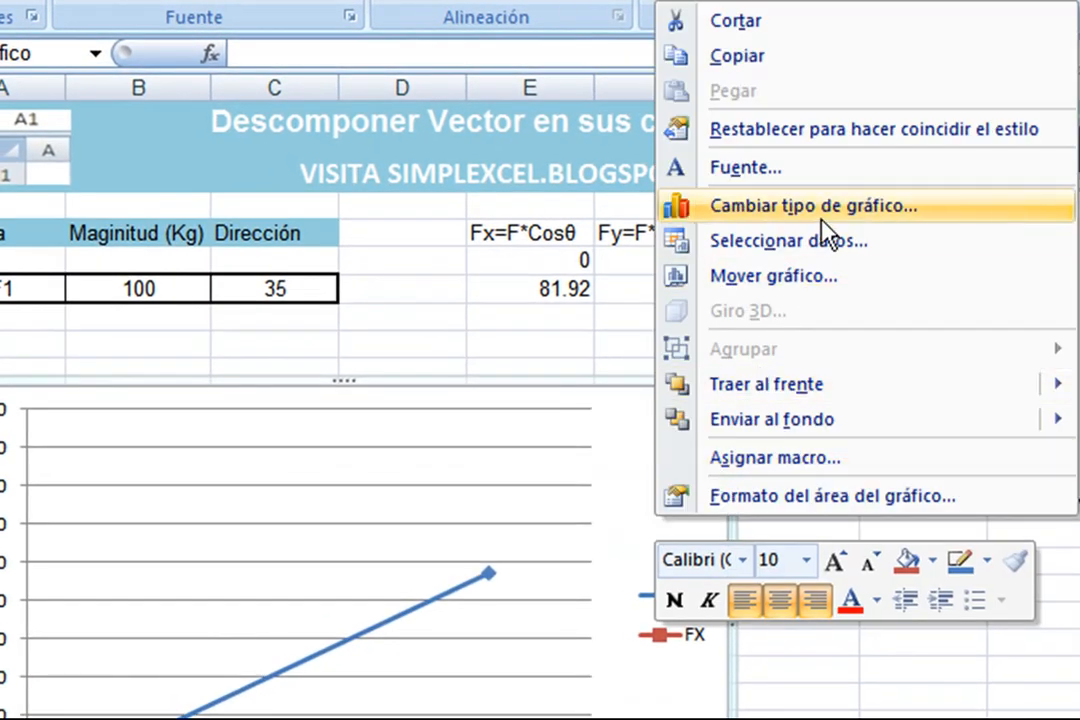
{"action": "left_click", "coordinate": [826, 244]}
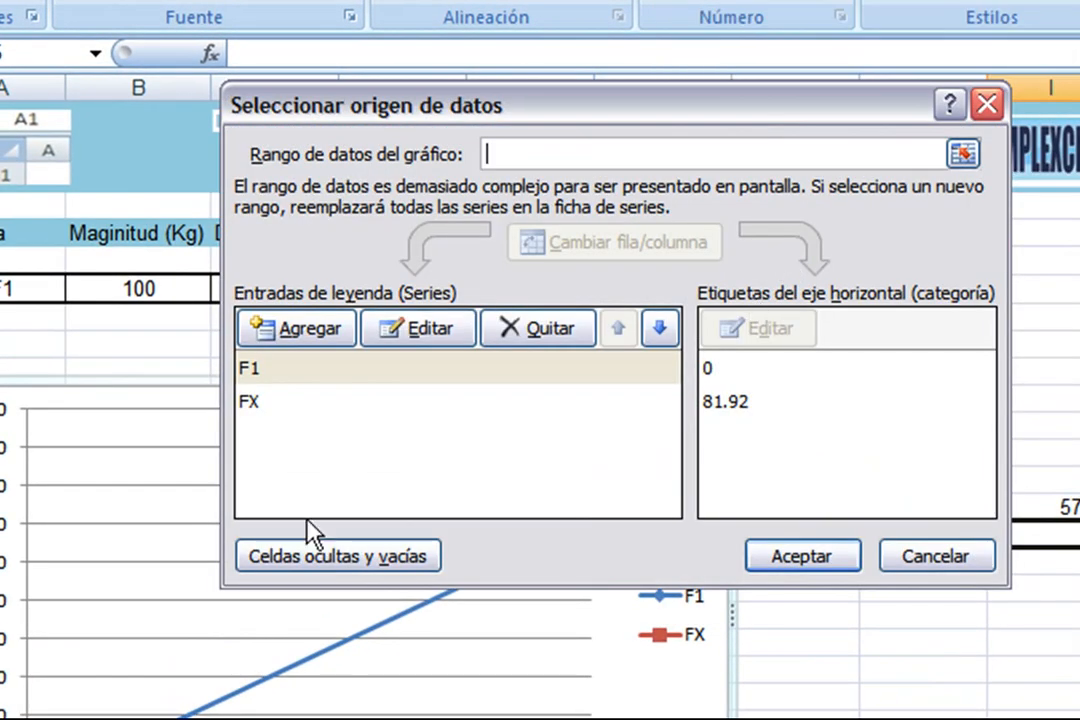
{"action": "left_click", "coordinate": [290, 330]}
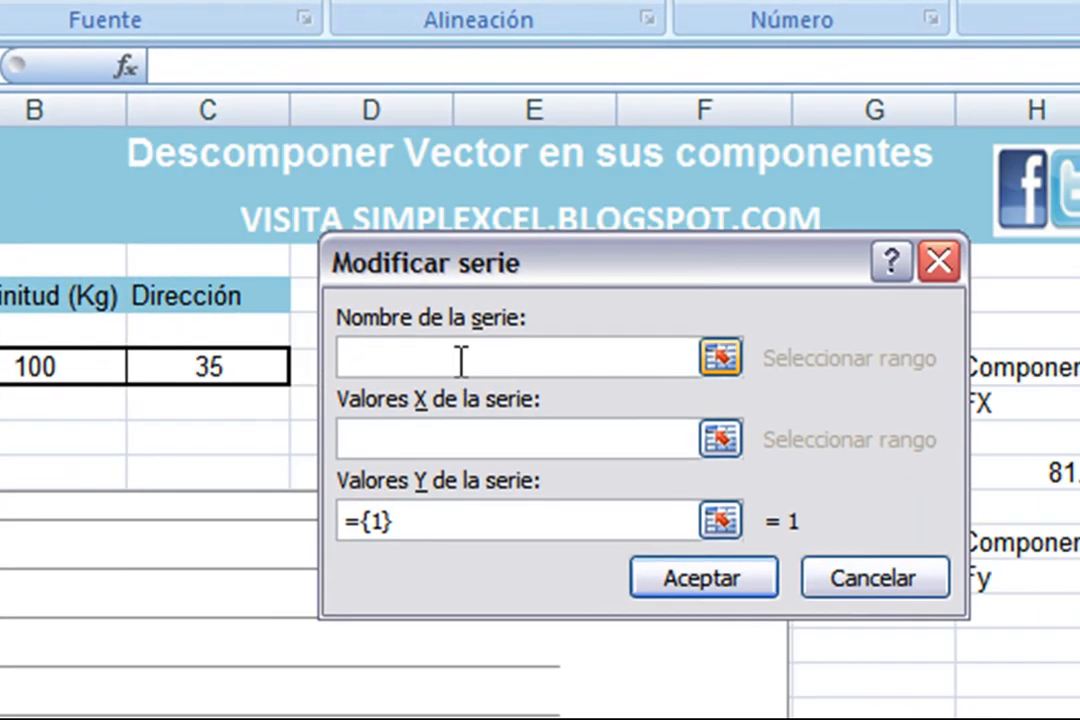
{"action": "type", "text": "Fy"}
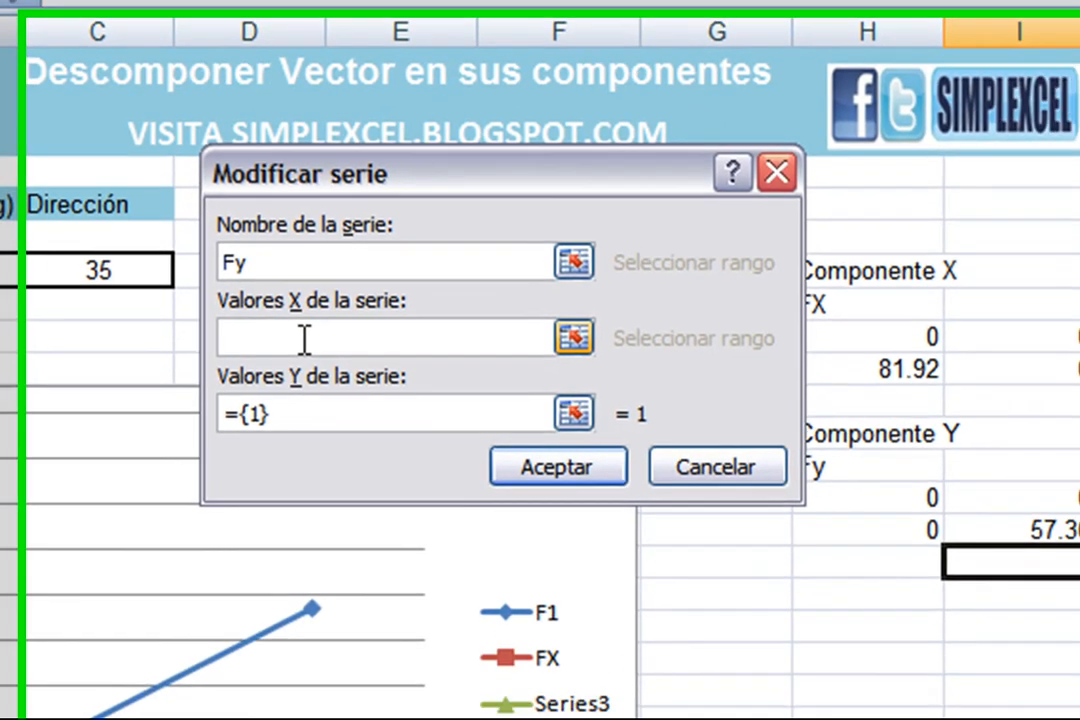
Set the Fy series' X values to the range H13:H14
{"action": "left_click", "coordinate": [437, 438]}
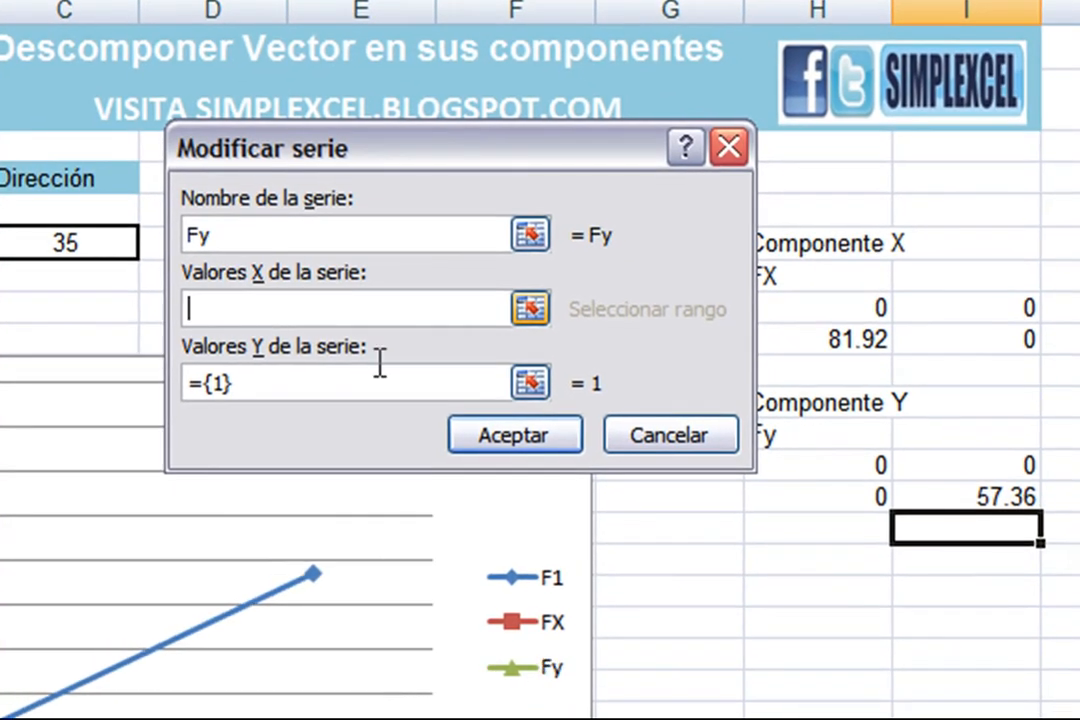
{"action": "left_click", "coordinate": [531, 310]}
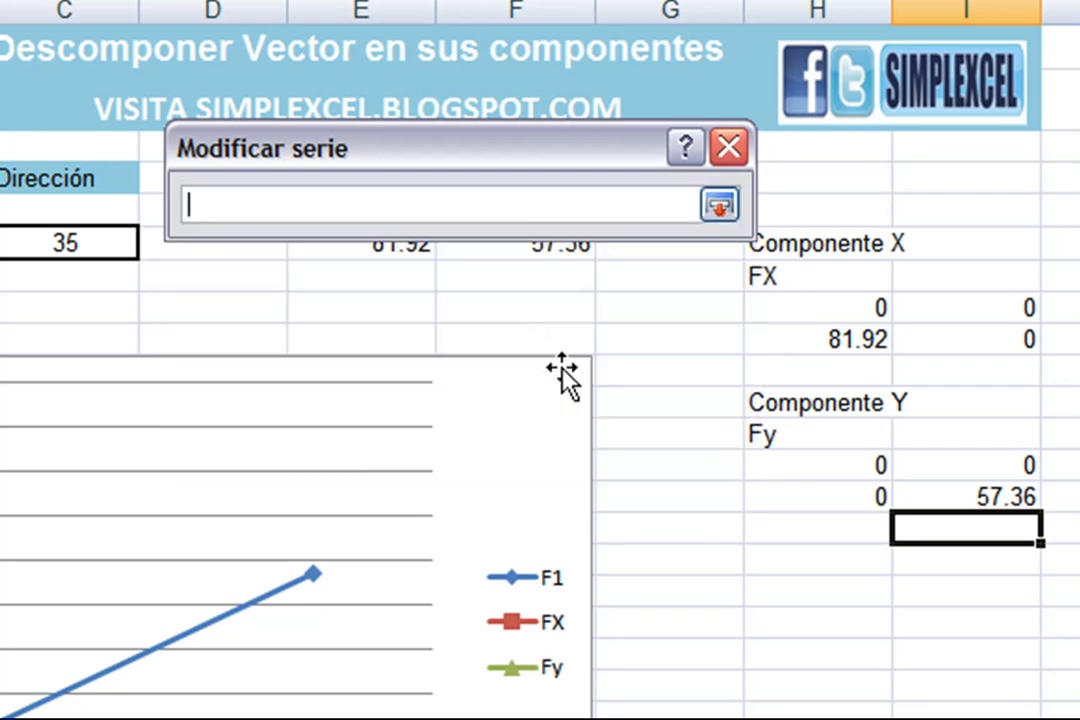
{"action": "left_click_drag", "start_coordinate": [803, 468], "coordinate": [796, 497]}
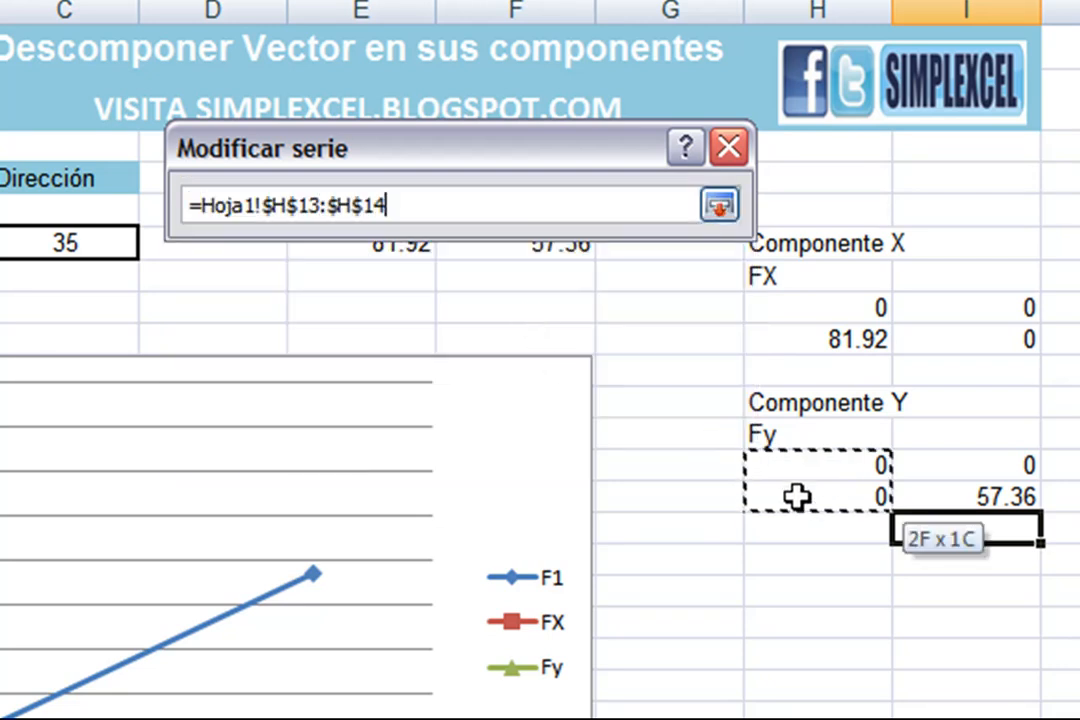
{"action": "left_click", "coordinate": [719, 206]}
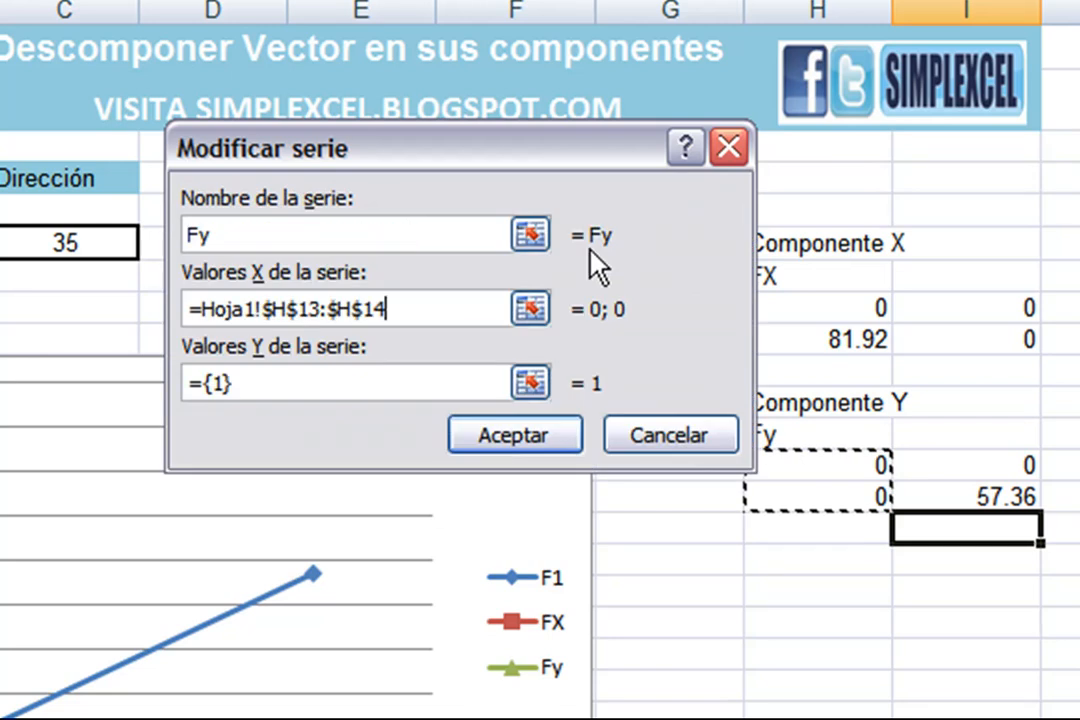
Set the Fy series' Y values to the range I13:I14 and accept the chart's data source
{"action": "left_click", "coordinate": [538, 384]}
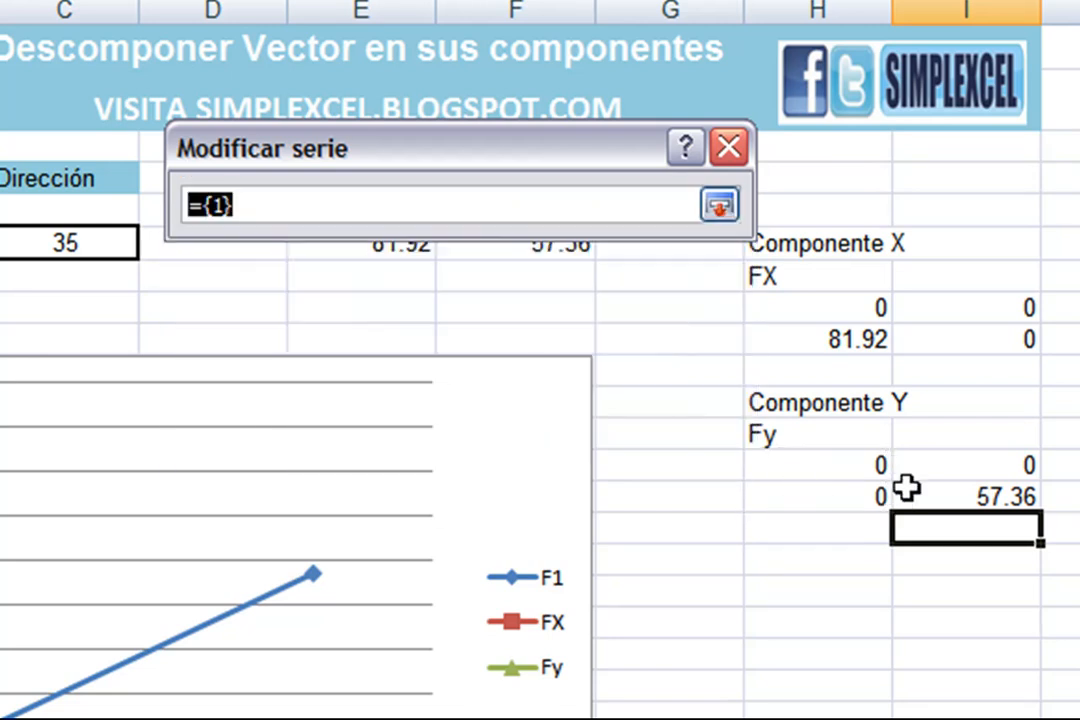
{"action": "left_click_drag", "start_coordinate": [952, 465], "coordinate": [960, 488]}
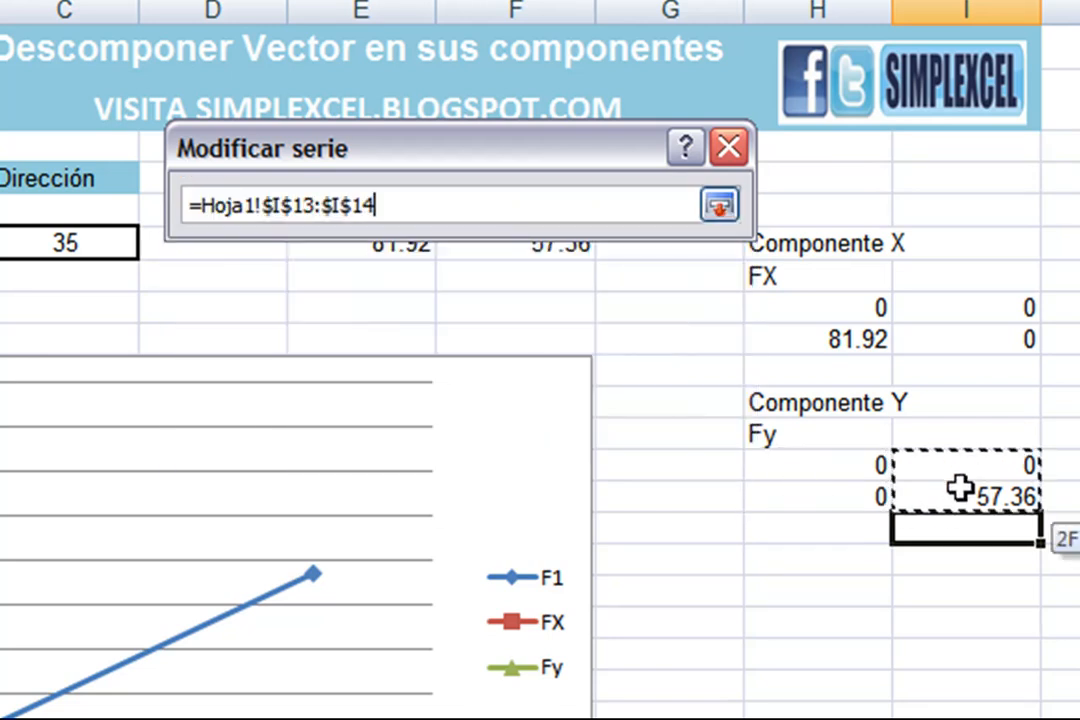
{"action": "left_click", "coordinate": [719, 206]}
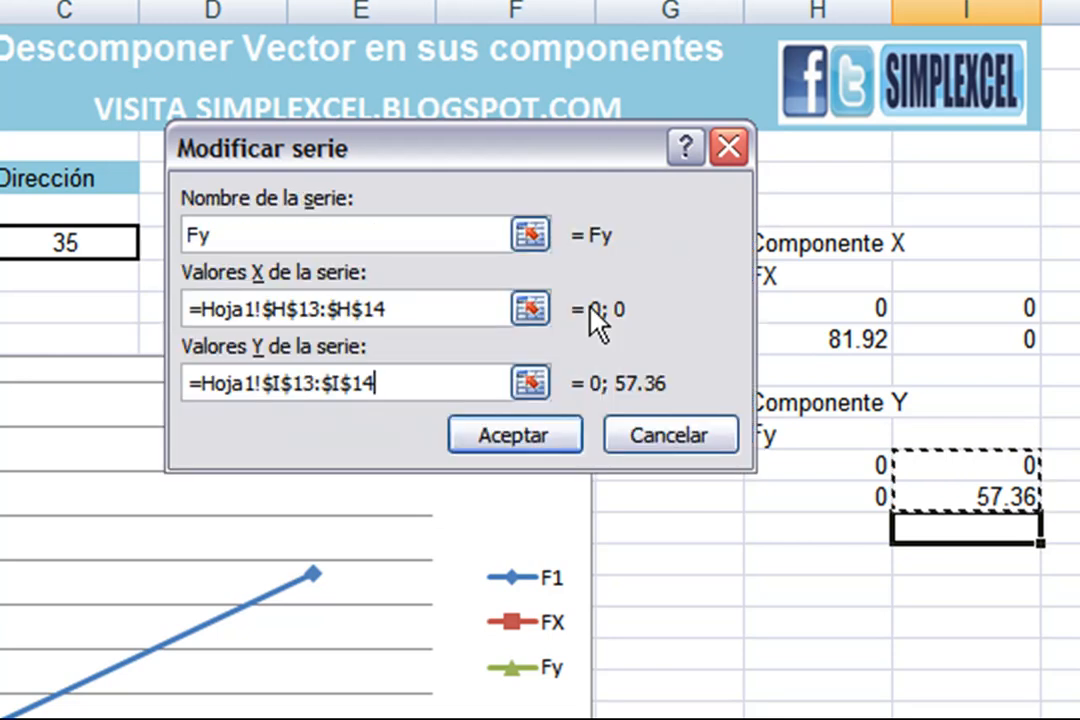
{"action": "left_click", "coordinate": [502, 438]}
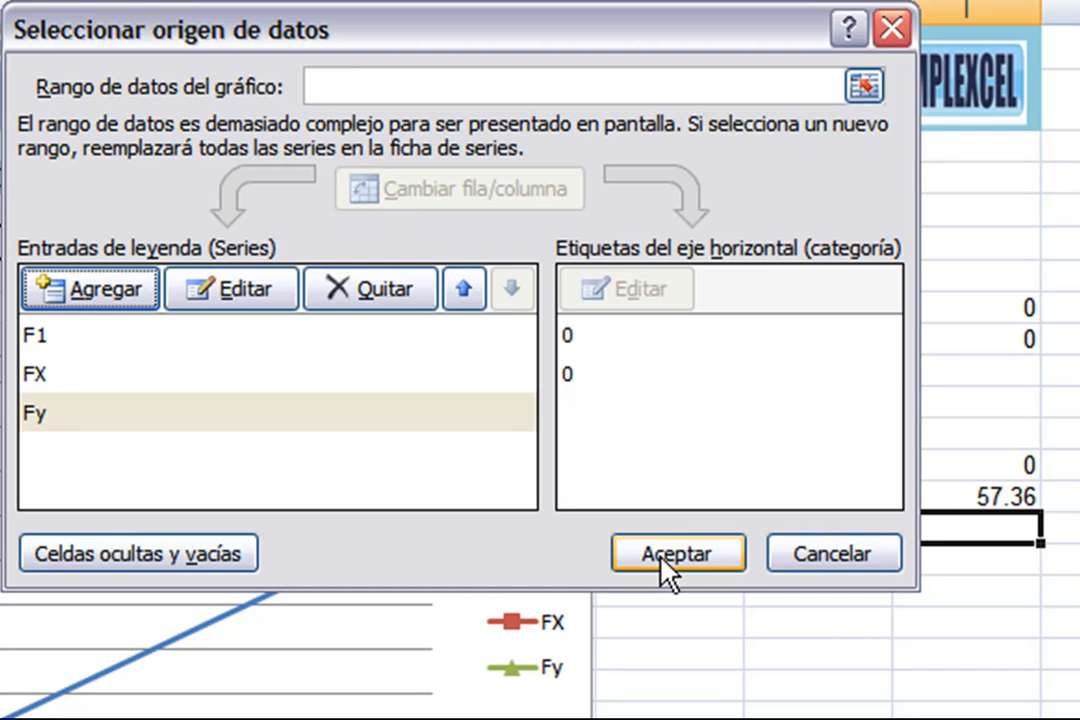
{"action": "left_click", "coordinate": [662, 568]}
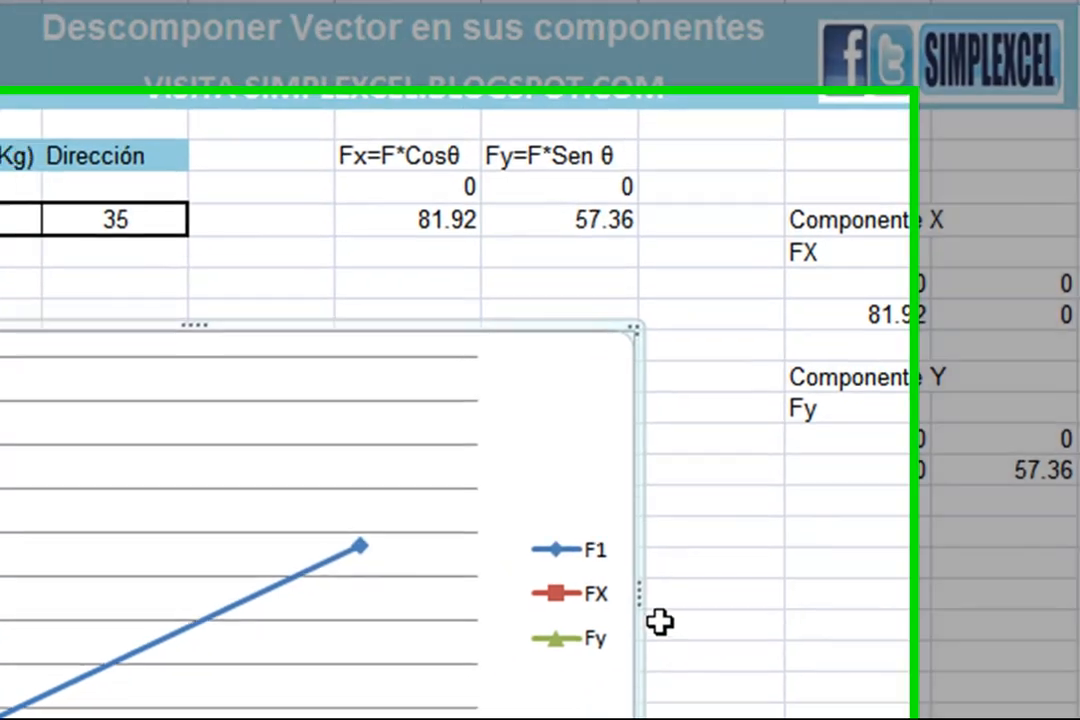
Test the vector chart by setting the force's direction in C6 to 60
{"action": "left_click", "coordinate": [660, 621]}
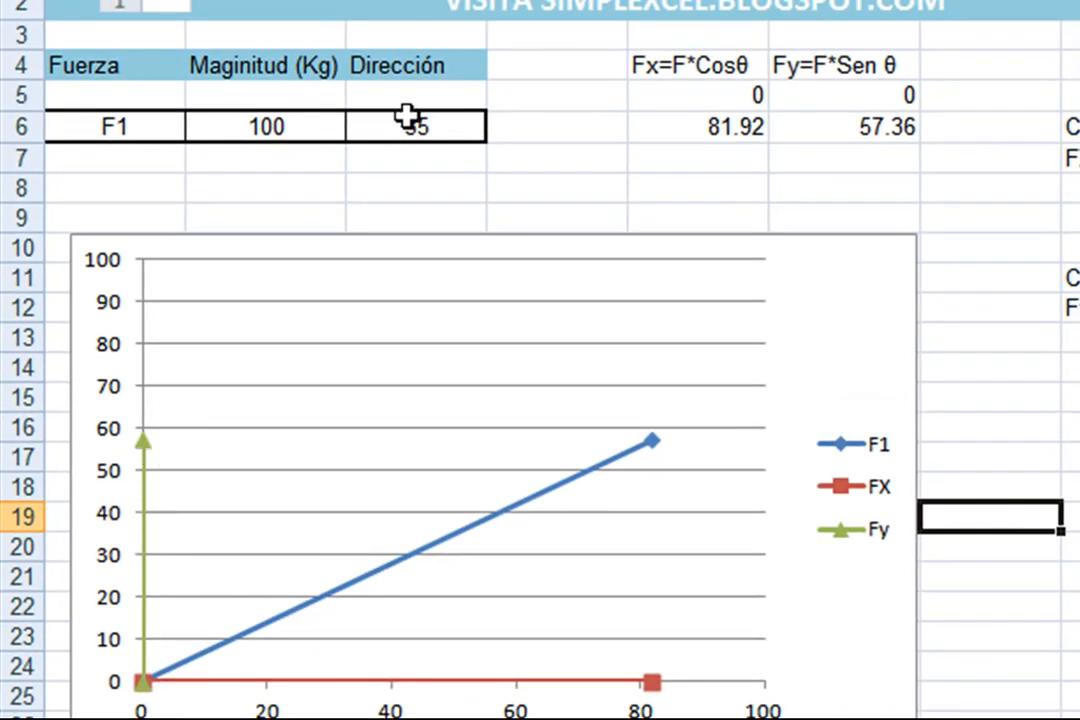
{"action": "left_click", "coordinate": [360, 126]}
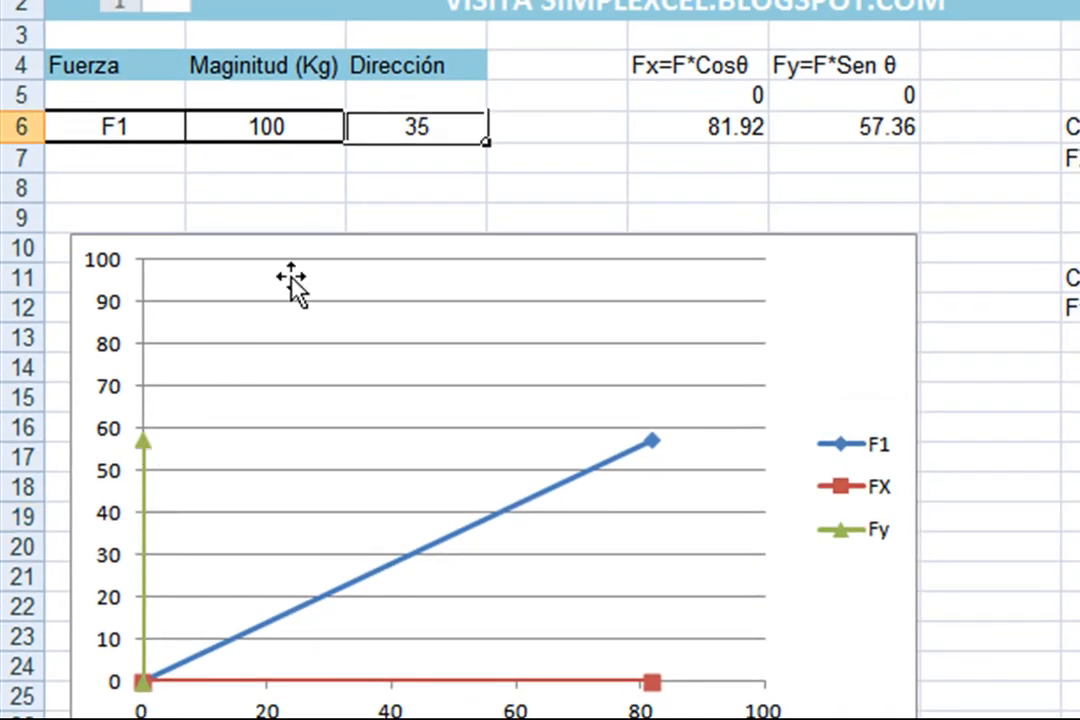
{"action": "type", "text": "60"}
{"action": "key", "text": "Return"}
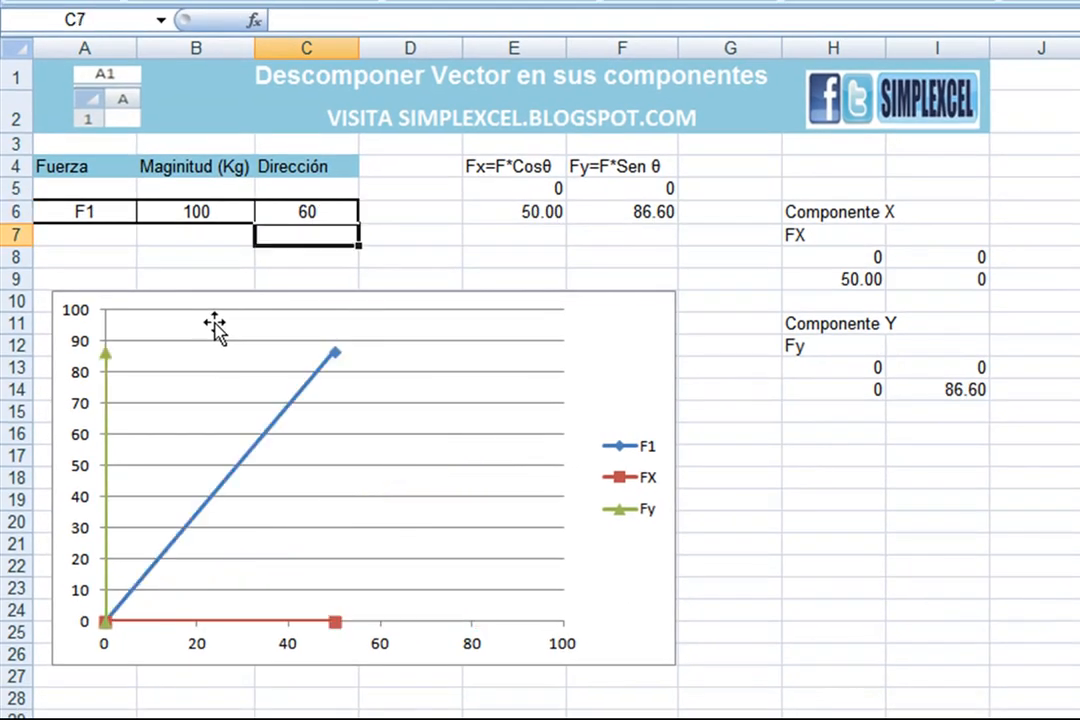
Change the force's direction in C6 to 45 to test the components and chart again
{"action": "key", "text": "Up"}
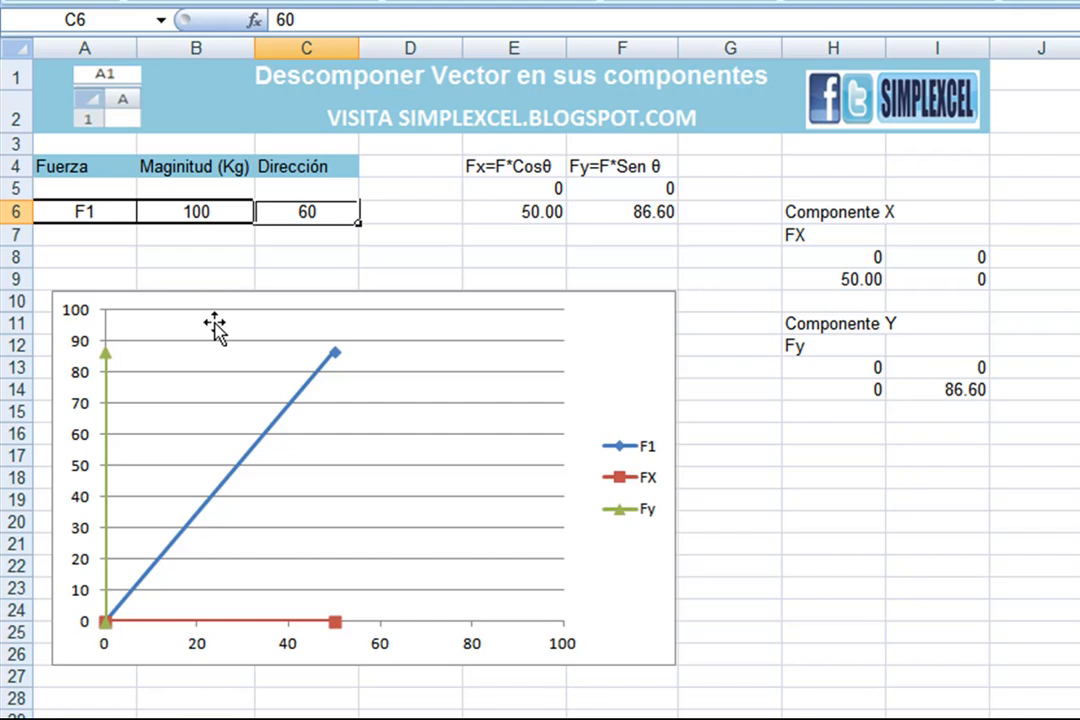
{"action": "type", "text": "45"}
{"action": "key", "text": "Return"}
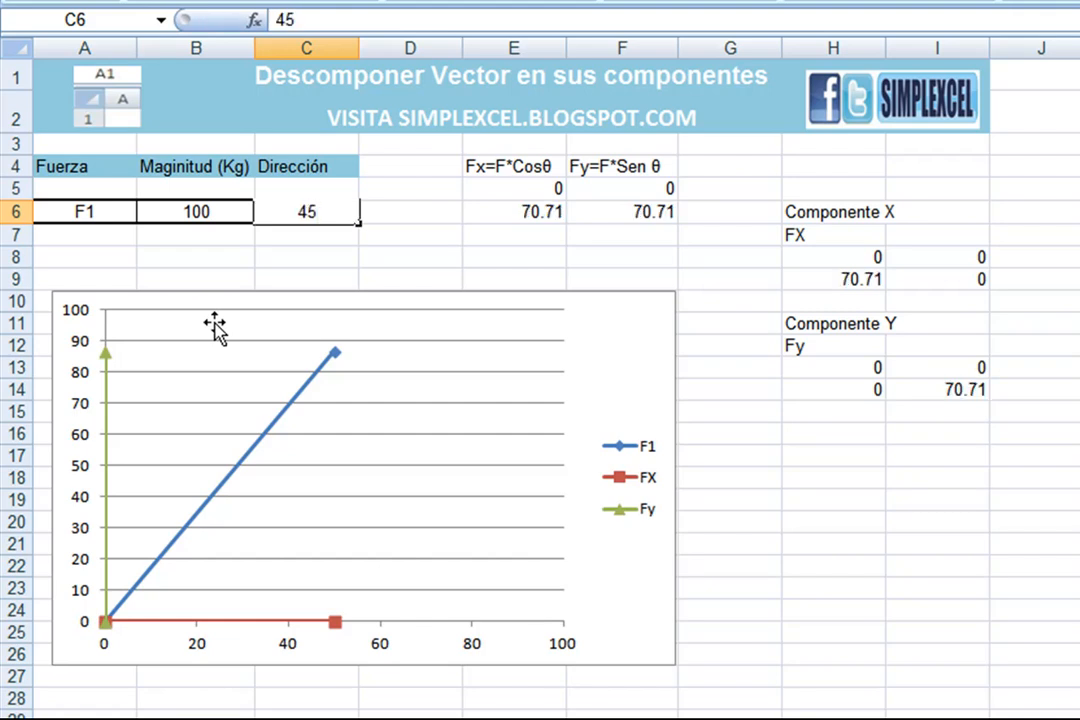
Try an obtuse angle by setting the force's direction in C6 to 120
{"action": "key", "text": "Down"}
{"action": "key", "text": "Up"}
{"action": "key", "text": "Up"}
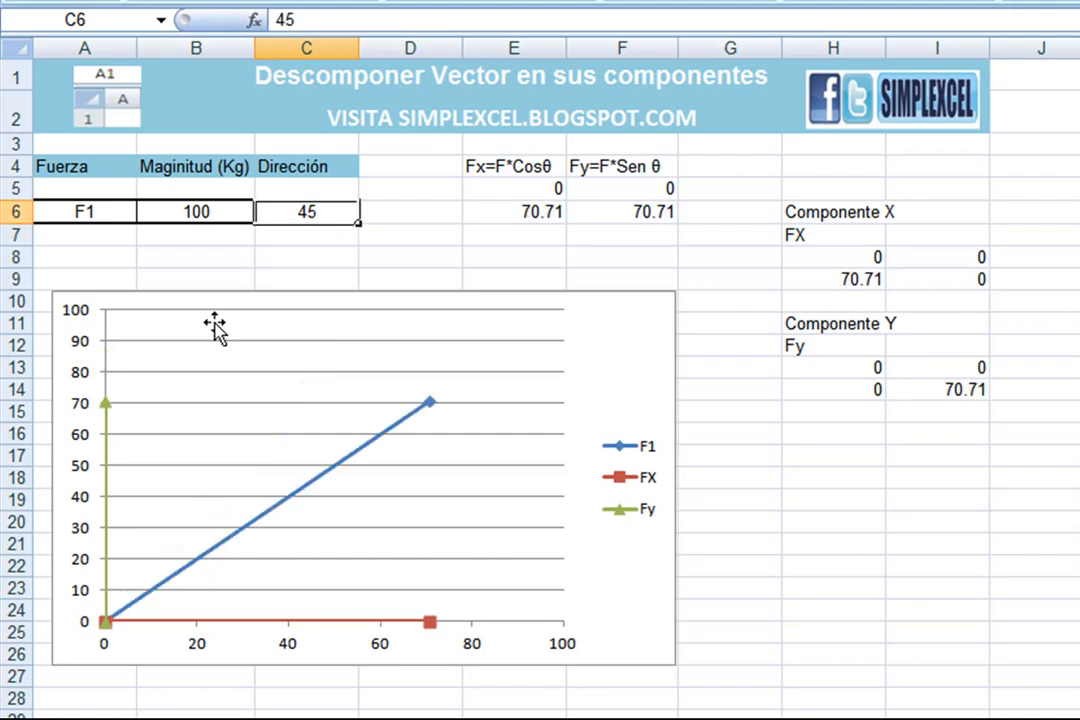
{"action": "type", "text": "120"}
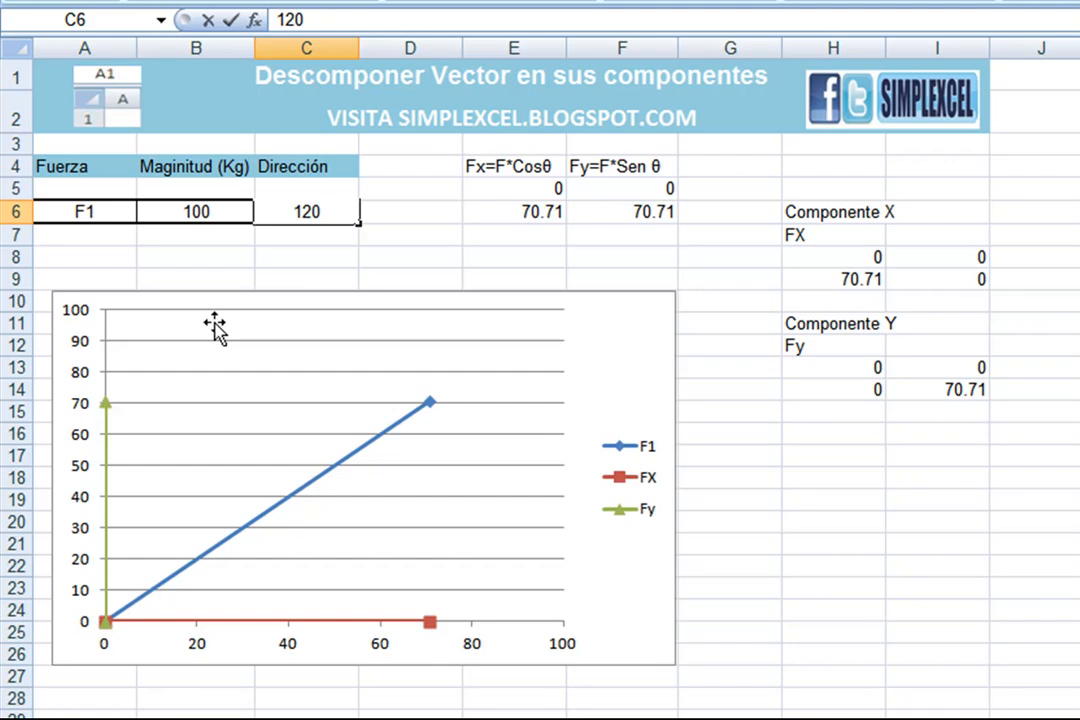
{"action": "key", "text": "Return"}
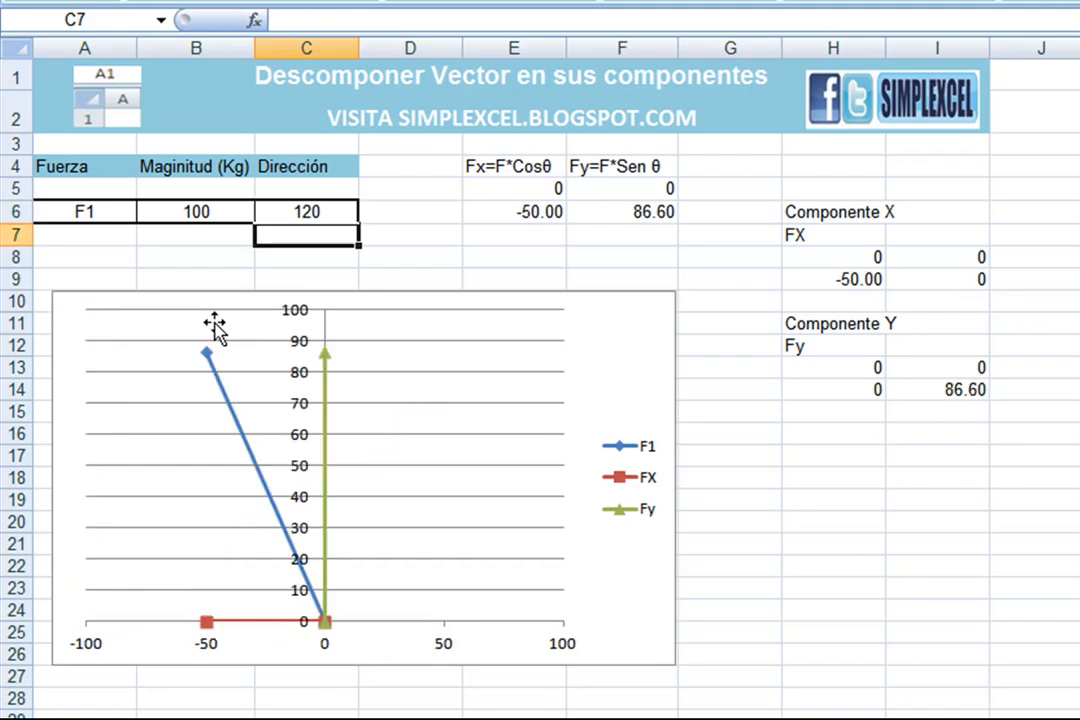
Set the force's direction in C6 back to 60
{"action": "key", "text": "Up"}
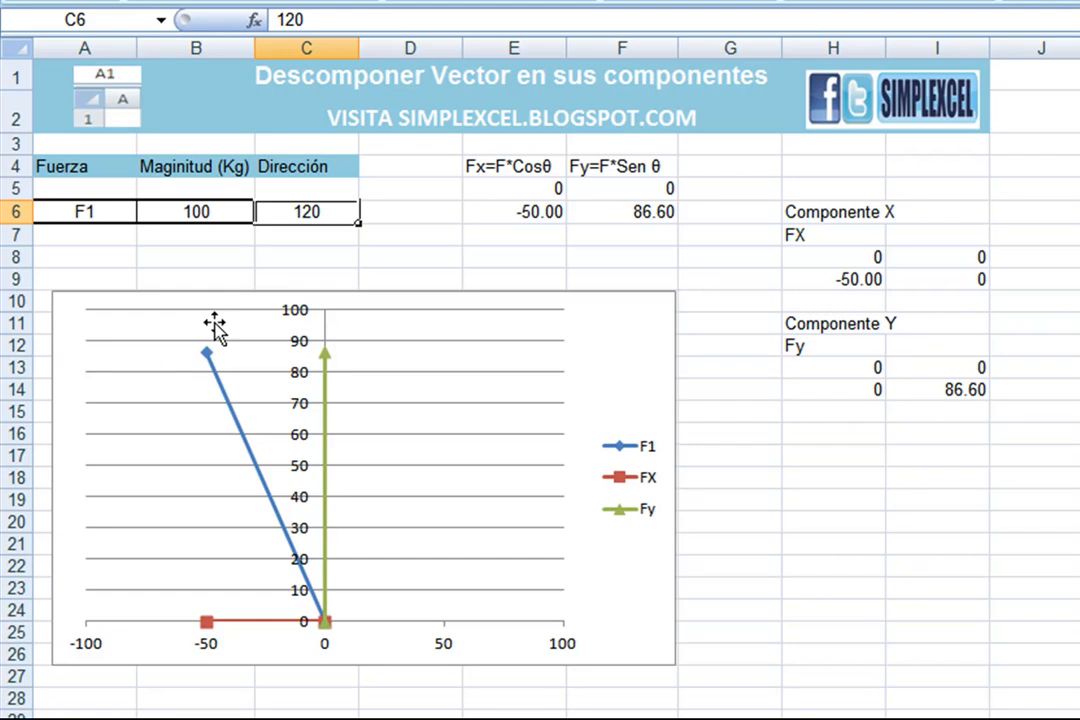
{"action": "type", "text": "60"}
{"action": "key", "text": "Return"}
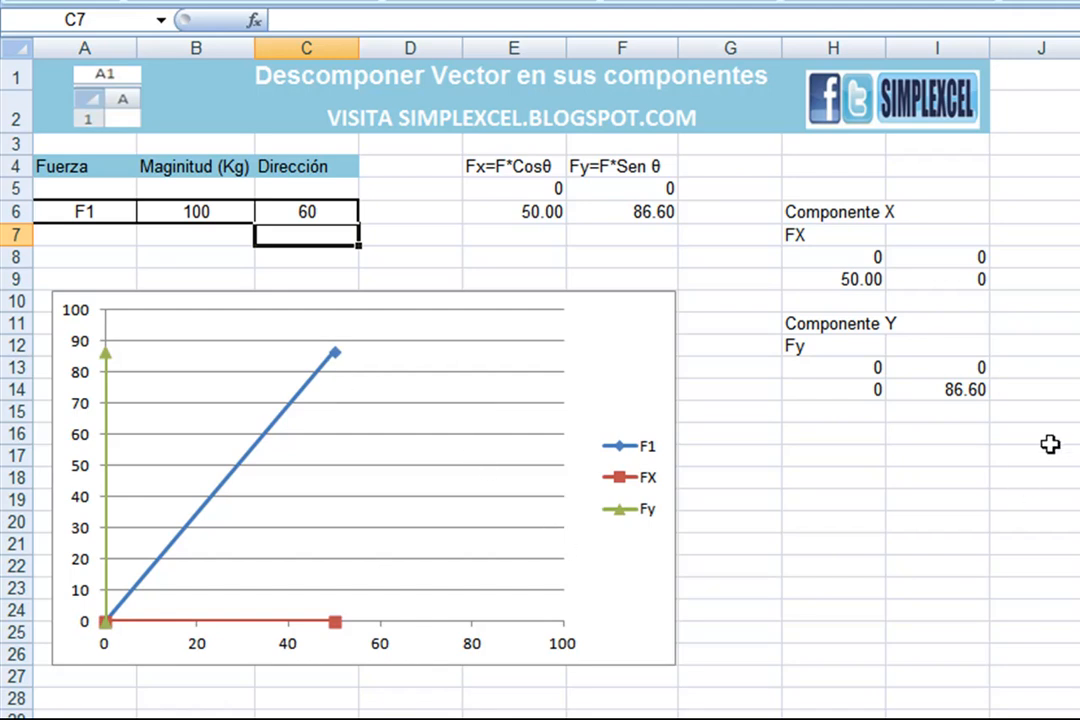
Link the Fy start point's X value in H13 to the Fx result with =E6
{"action": "left_click", "coordinate": [922, 495]}
{"action": "left_click", "coordinate": [822, 390]}
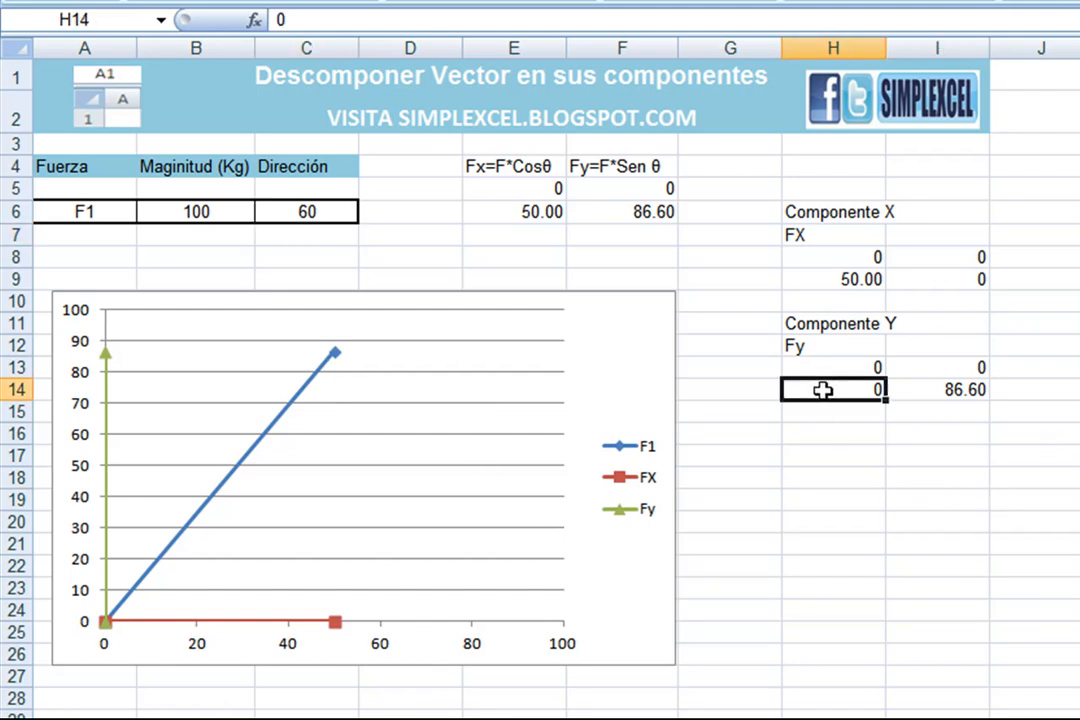
{"action": "left_click", "coordinate": [870, 368]}
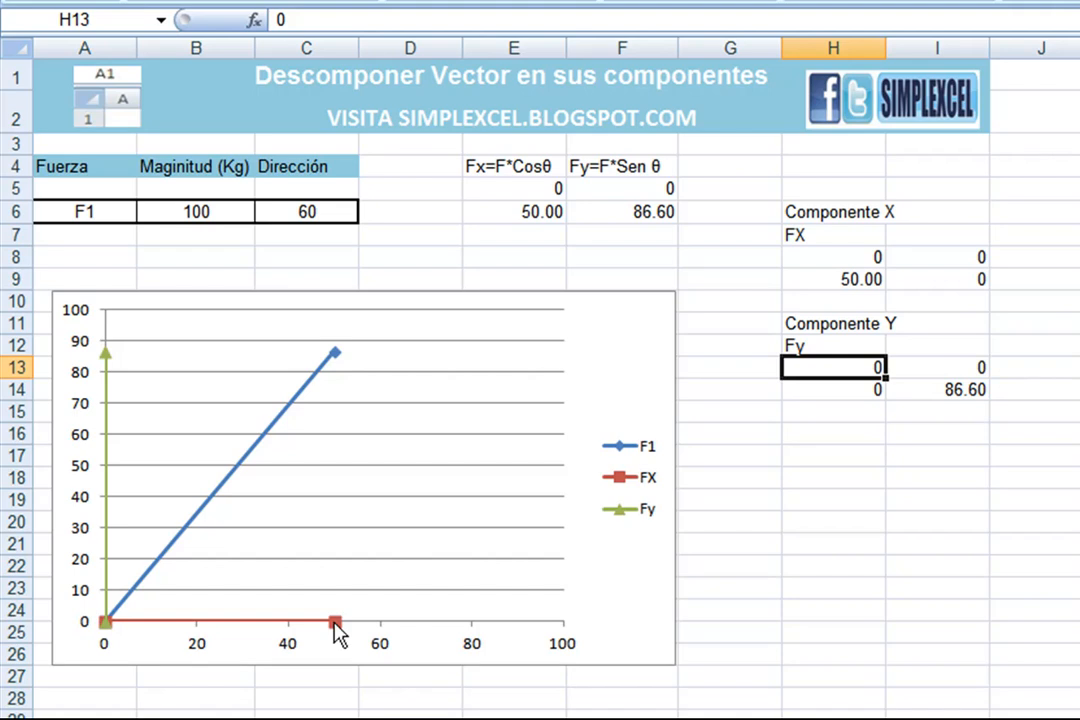
{"action": "type", "text": "="}
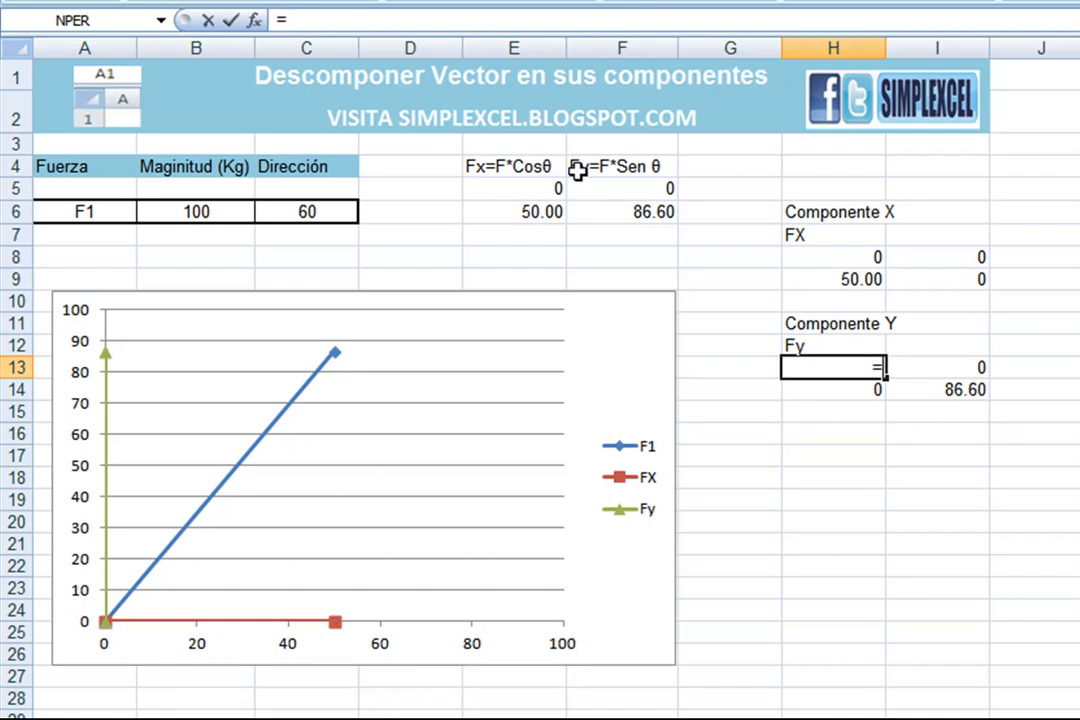
{"action": "left_click", "coordinate": [533, 208]}
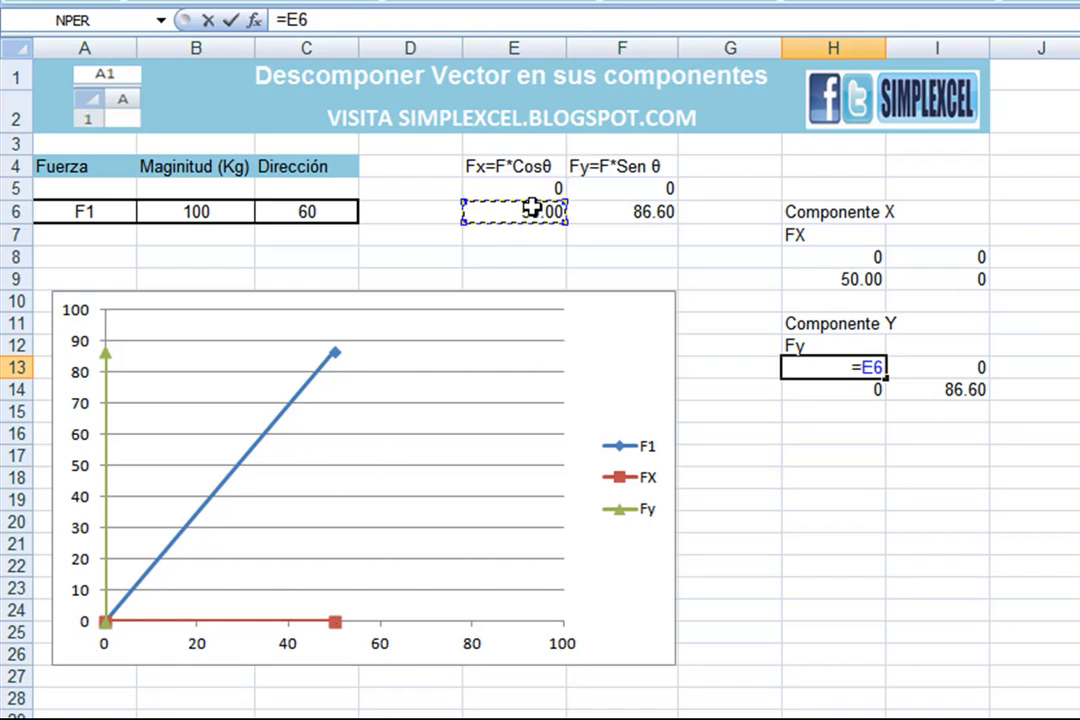
{"action": "key", "text": "Return"}
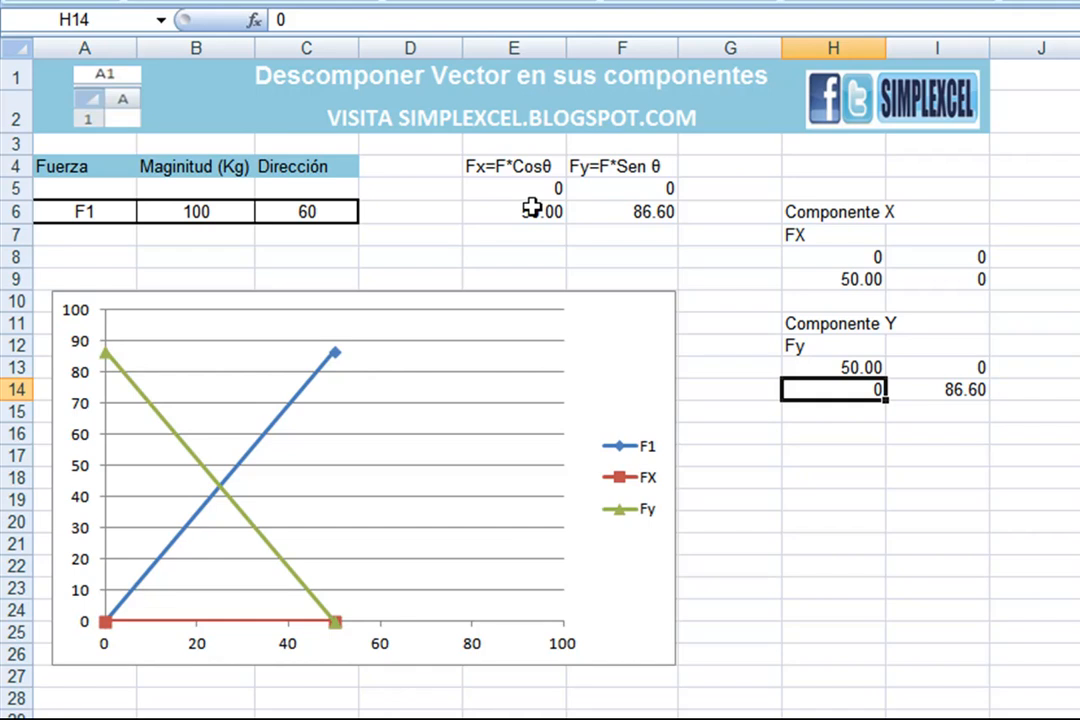
Give the Fy end point in H14 the same X value as its start point with =H13
{"action": "key", "text": "Up"}
{"action": "key", "text": "Down"}
{"action": "type", "text": "="}
{"action": "key", "text": "Up"}
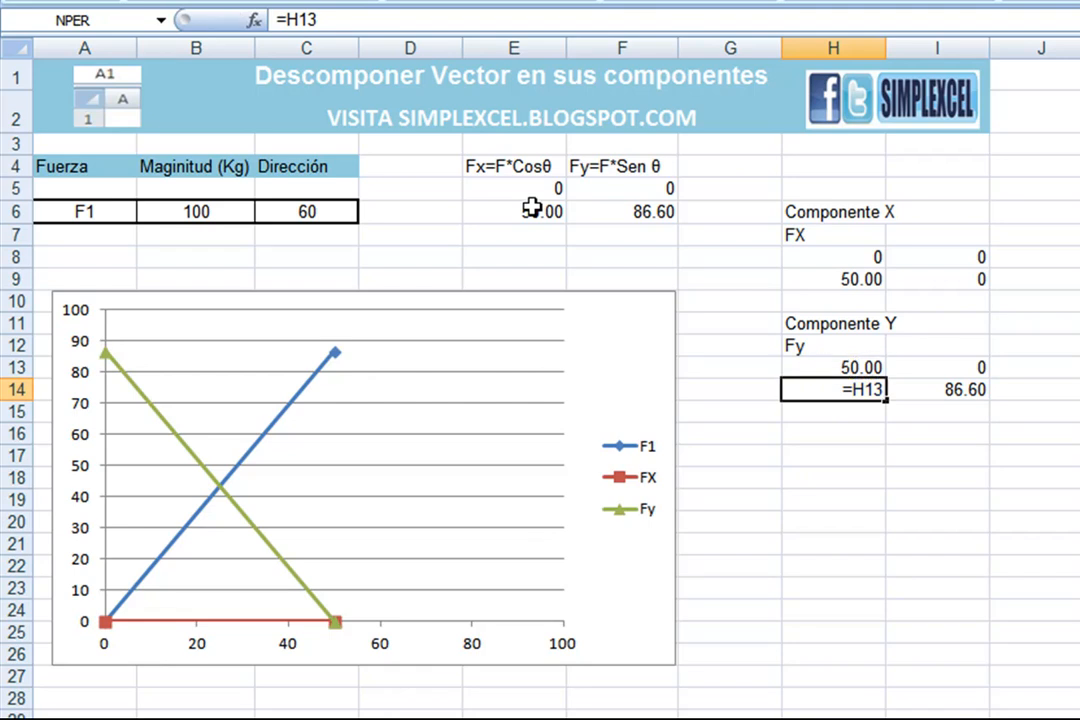
{"action": "key", "text": "Return"}
Review the contents of the Fy coordinate cells in H13:I14 against the Fy line on the chart
{"action": "key", "text": "Up"}
{"action": "key", "text": "Up"}
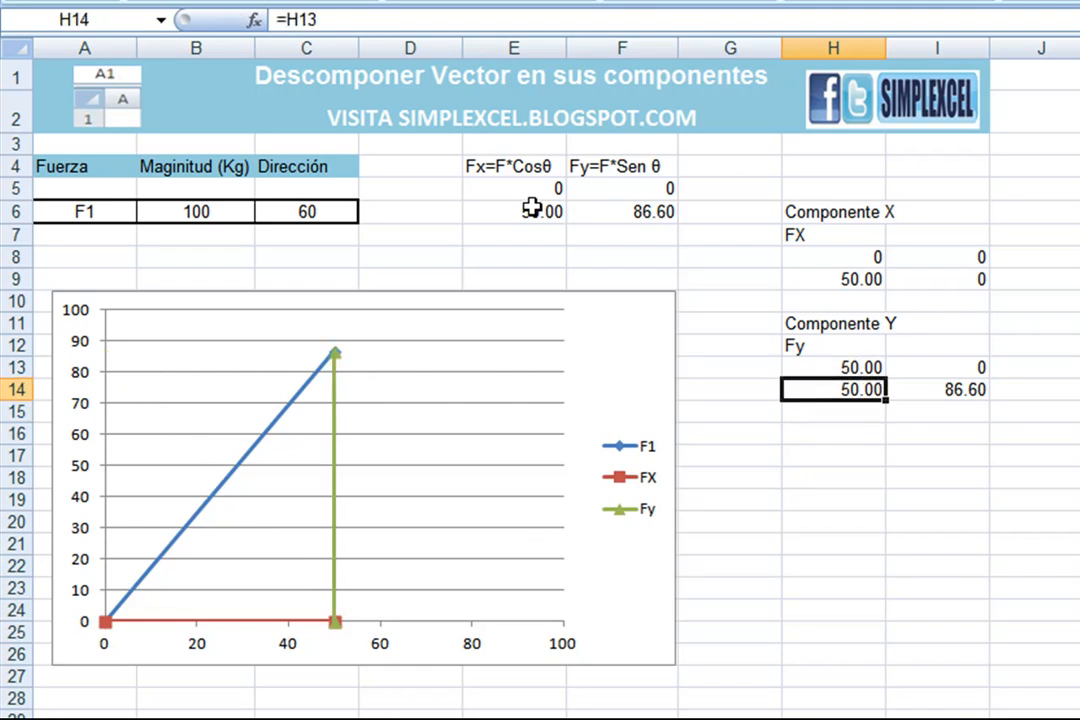
{"action": "key", "text": "Down"}
{"action": "key", "text": "Up"}
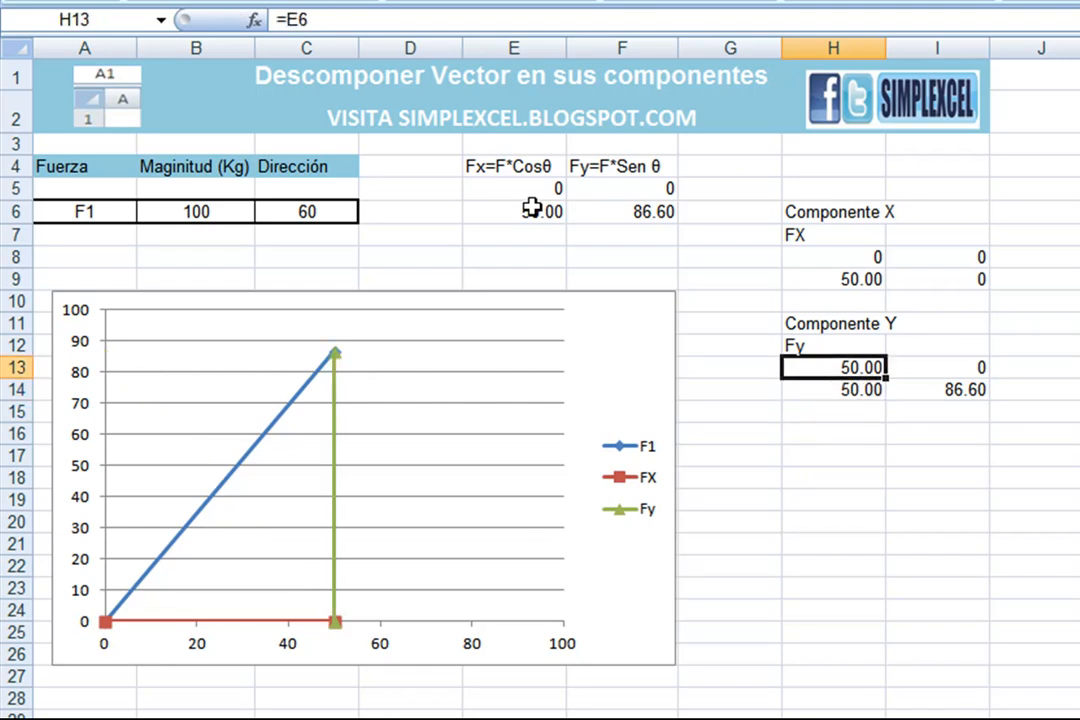
{"action": "key", "text": "Right"}
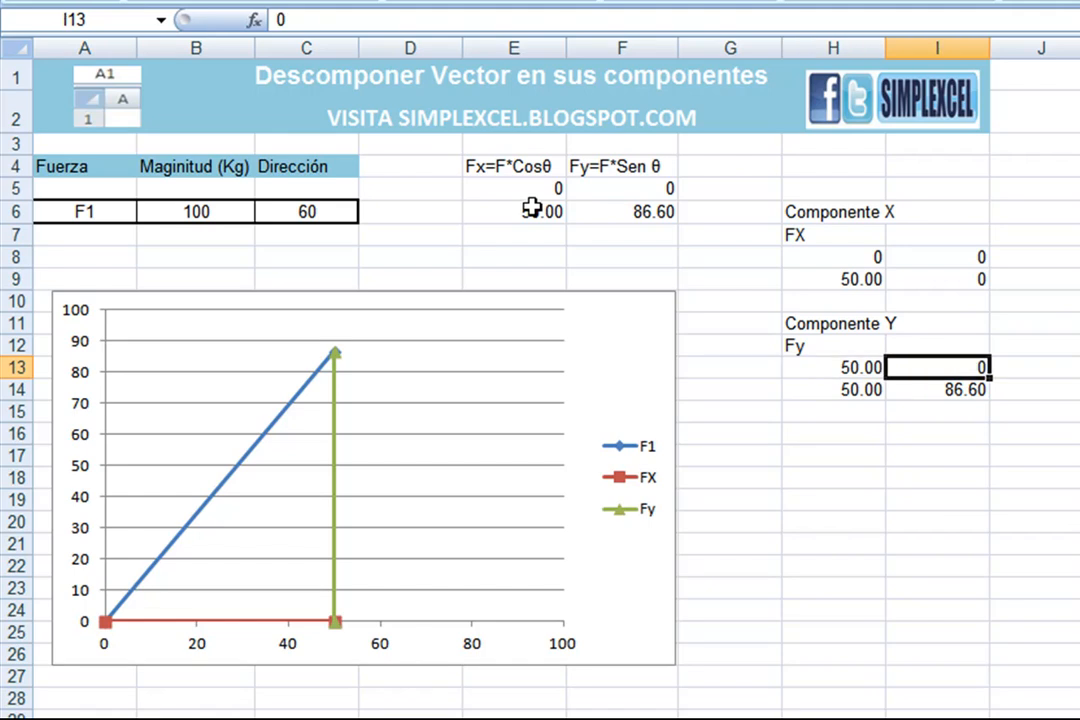
{"action": "key", "text": "Down"}
{"action": "key", "text": "Left"}
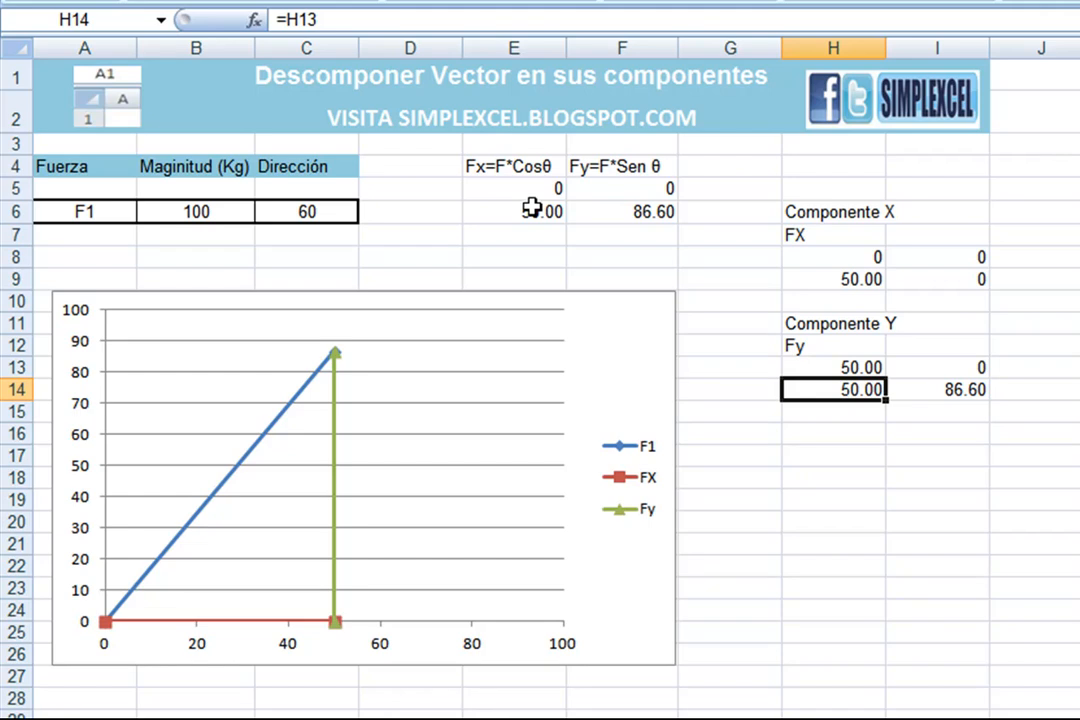
{"action": "key", "text": "Right"}
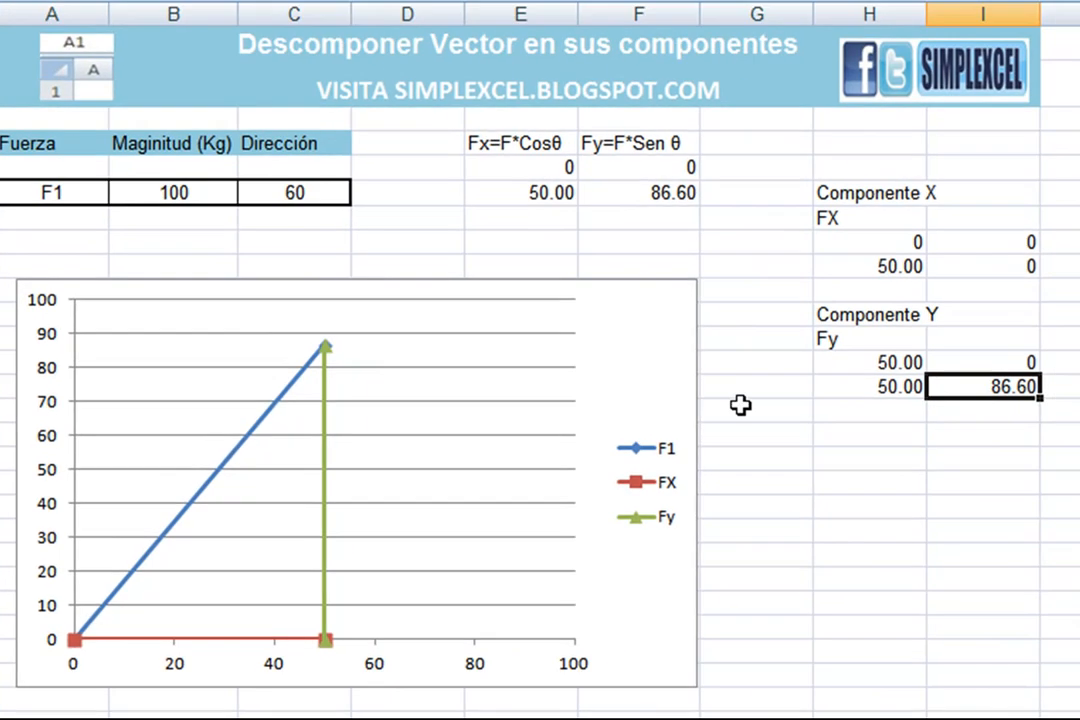
{"action": "left_click", "coordinate": [740, 404]}
{"action": "left_click", "coordinate": [640, 220]}
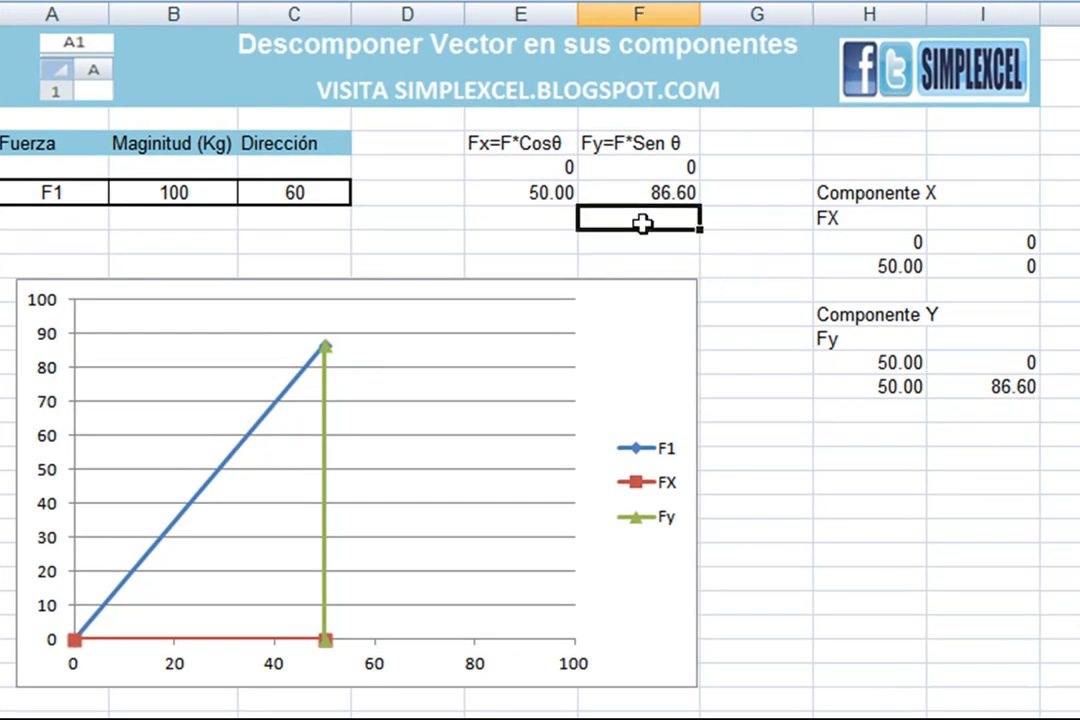